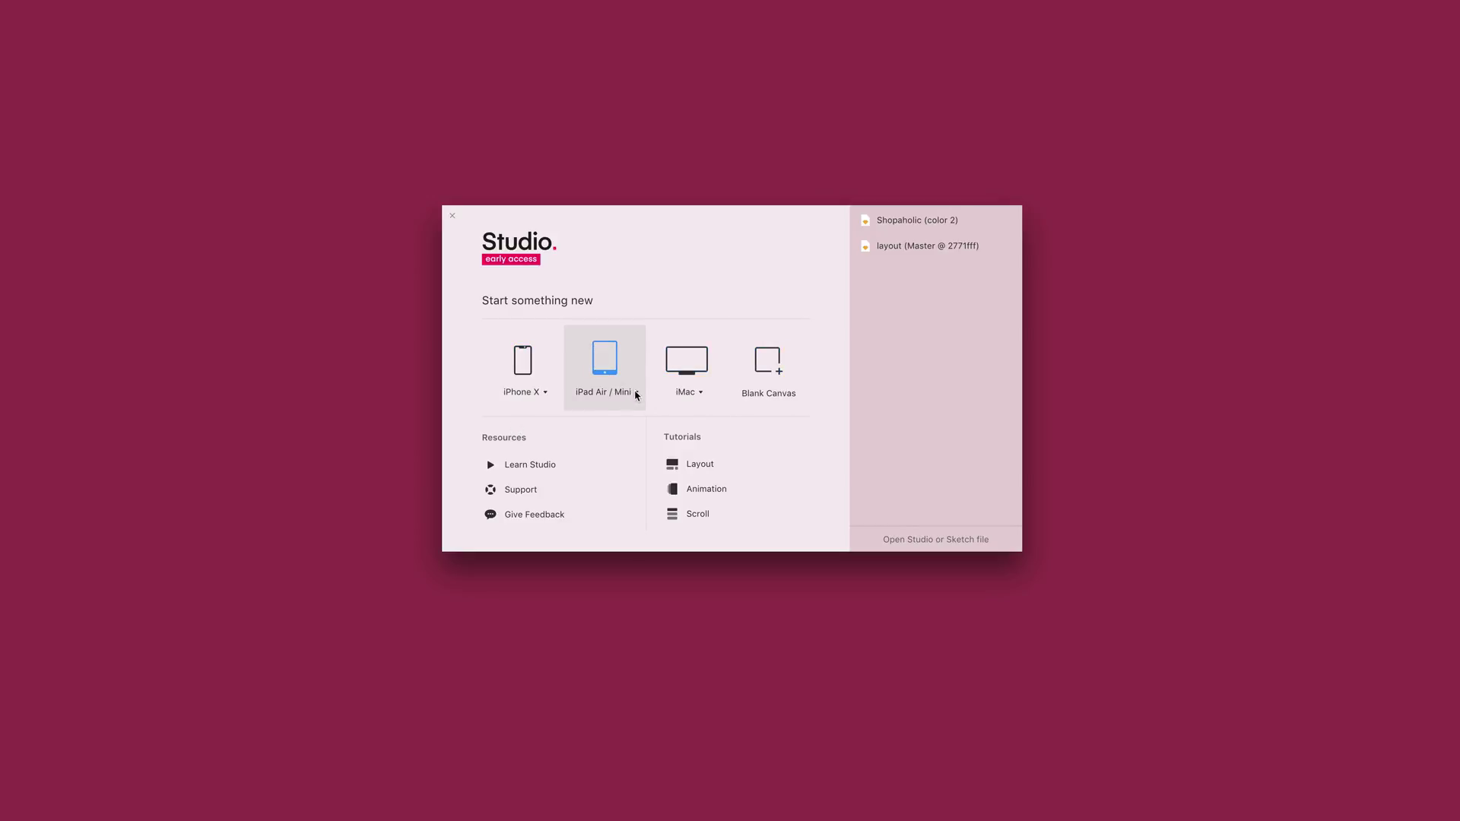
# Step: Look through the iPhone X size list on the welcome screen and close it without changing the preset
pyautogui.click(546, 396)
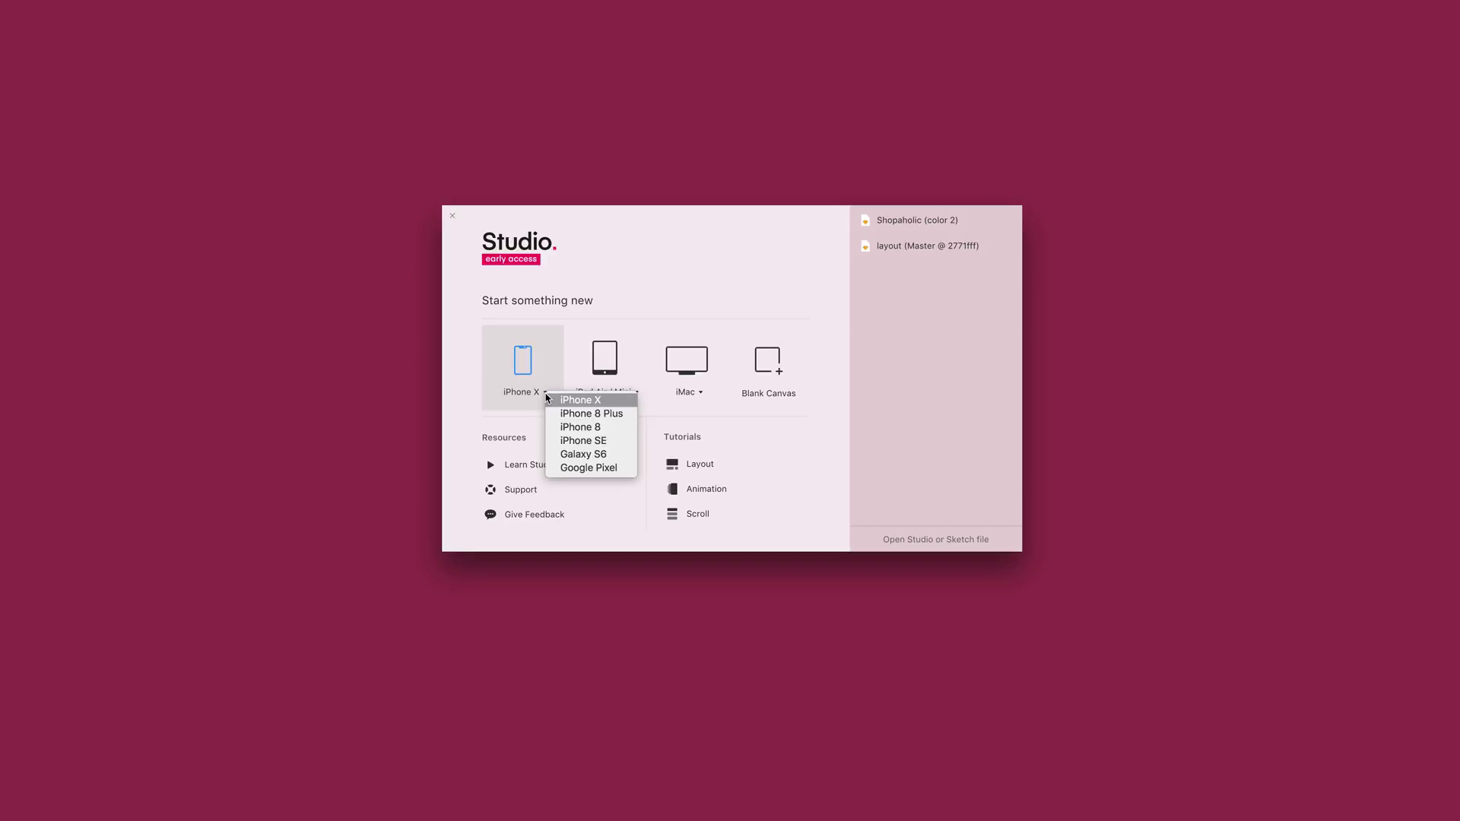
pyautogui.click(694, 302)
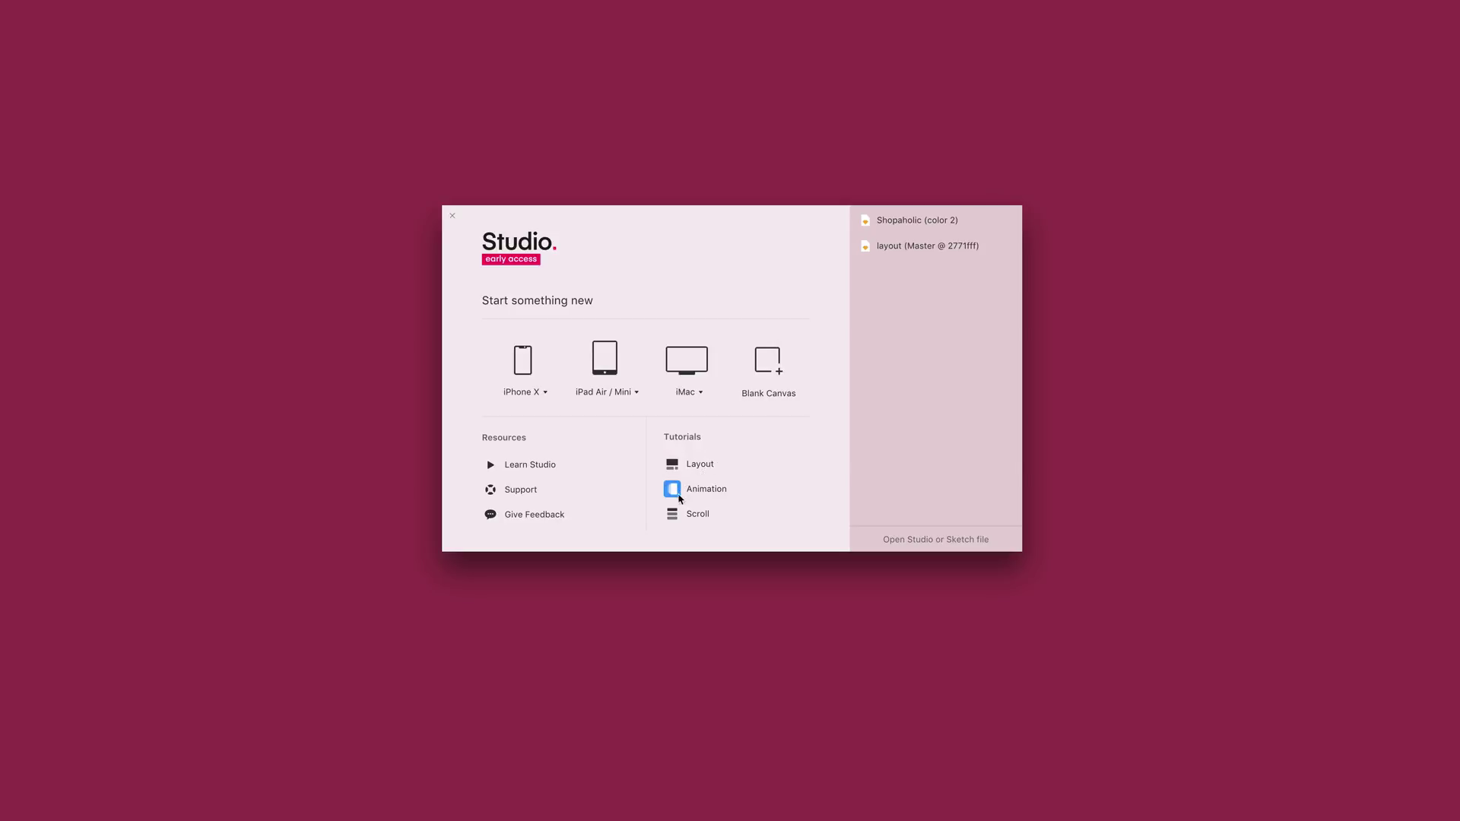
# Step: Open the Animation tutorial, maximize the window, zoom to 50% and select Artboard 1's Group 1
pyautogui.click(682, 493)
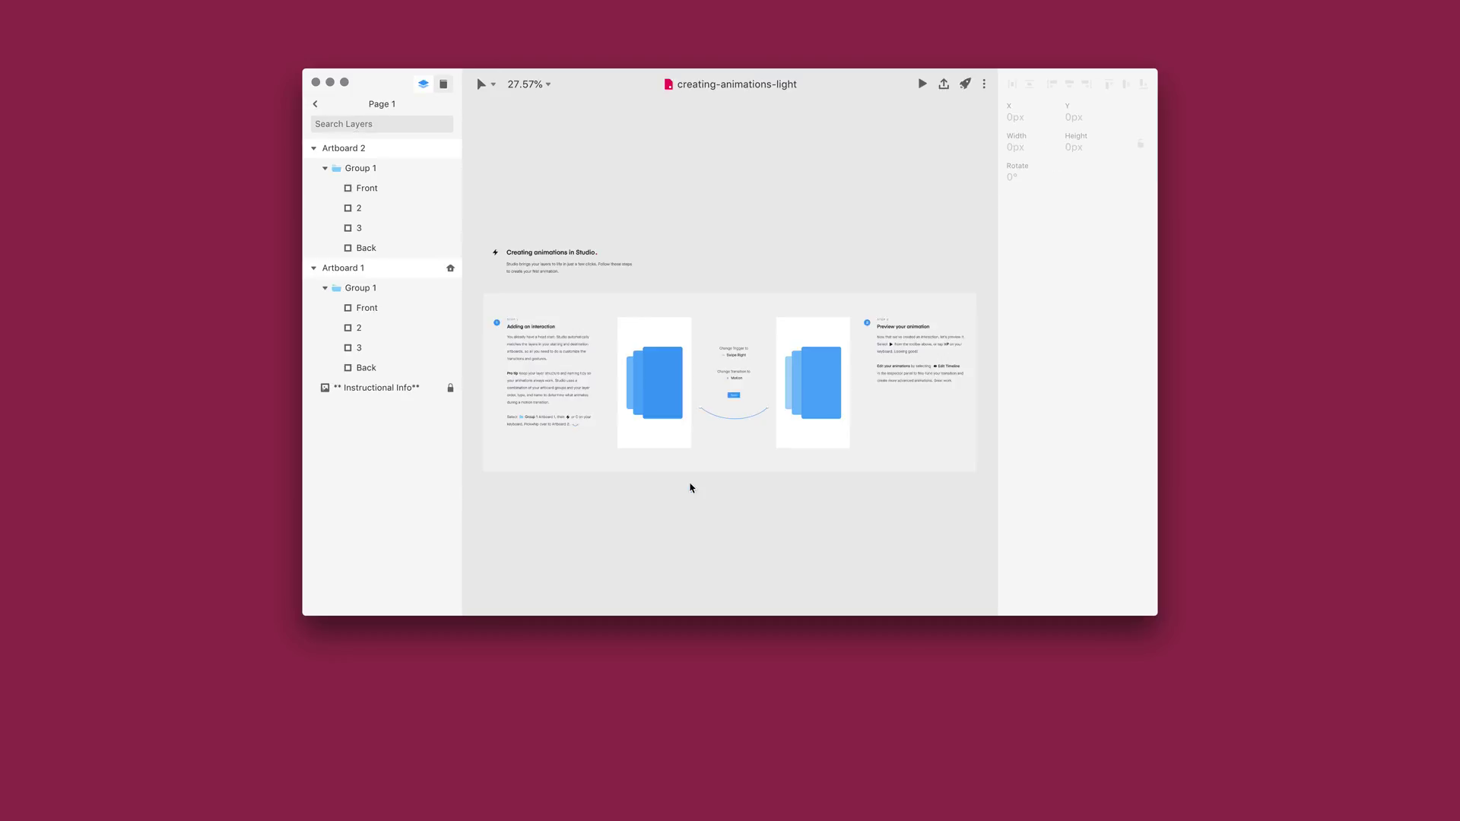
pyautogui.click(345, 82)
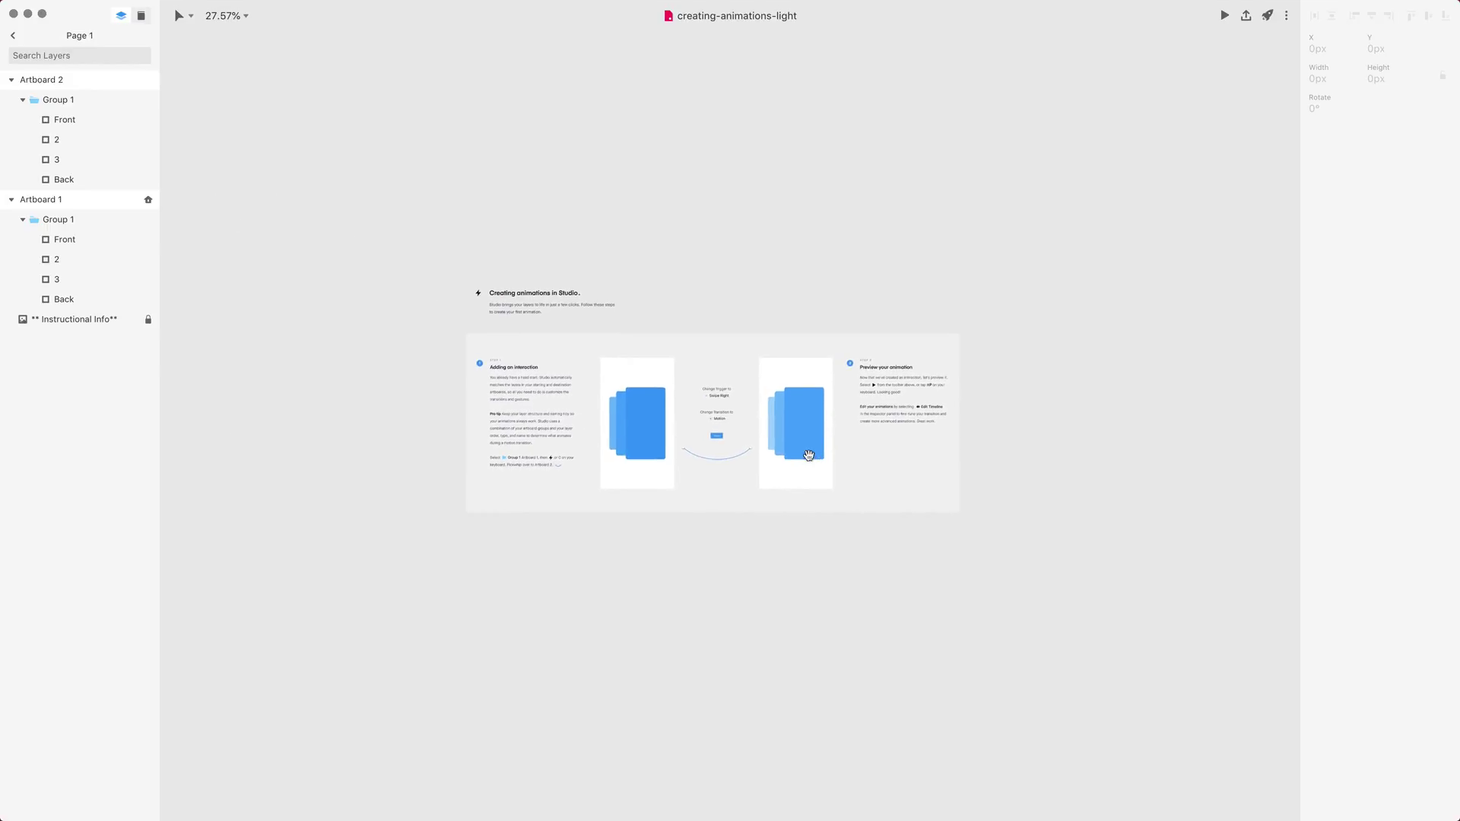
pyautogui.press('super+plus')
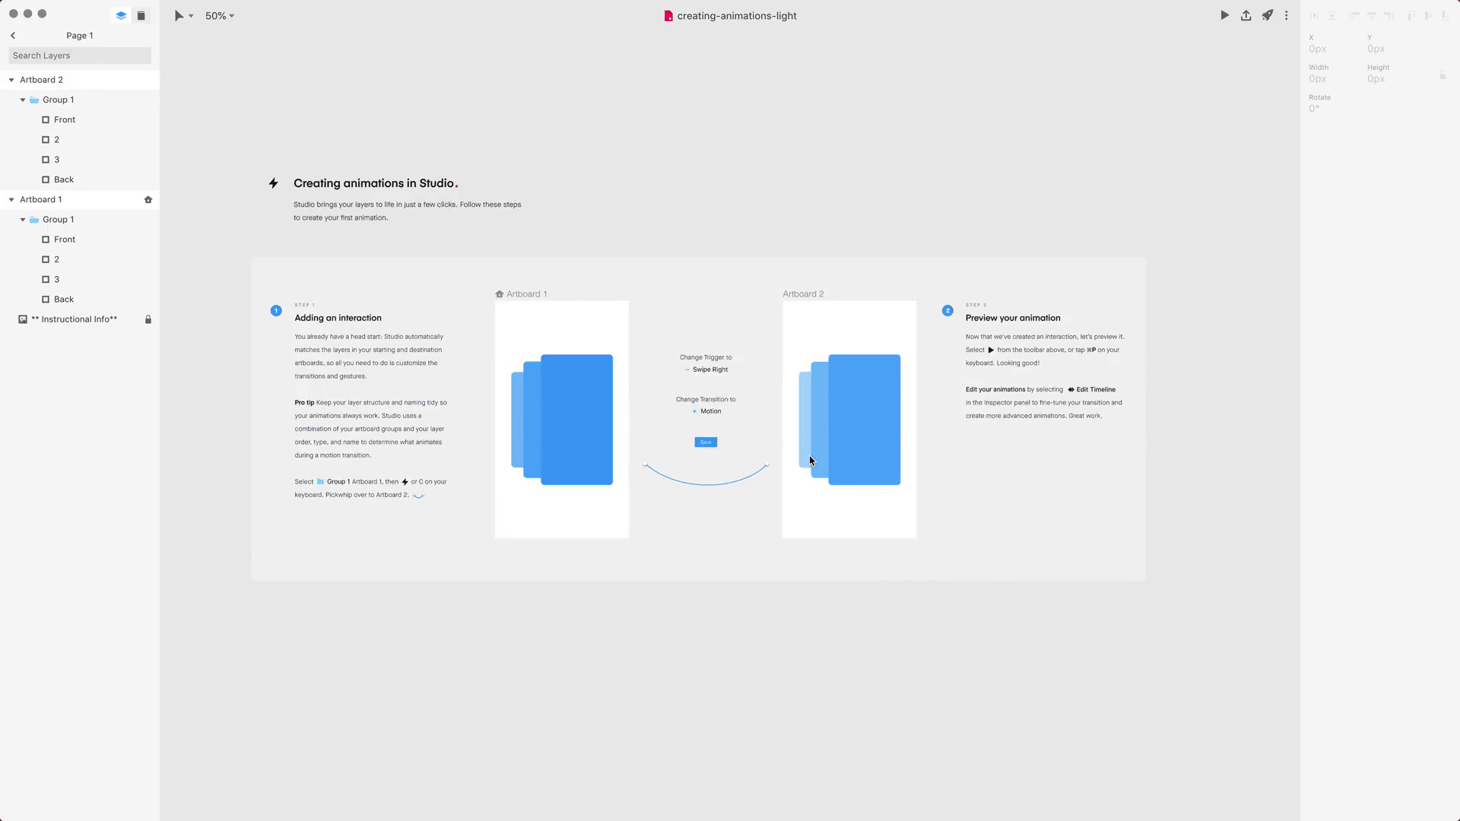
pyautogui.click(546, 383)
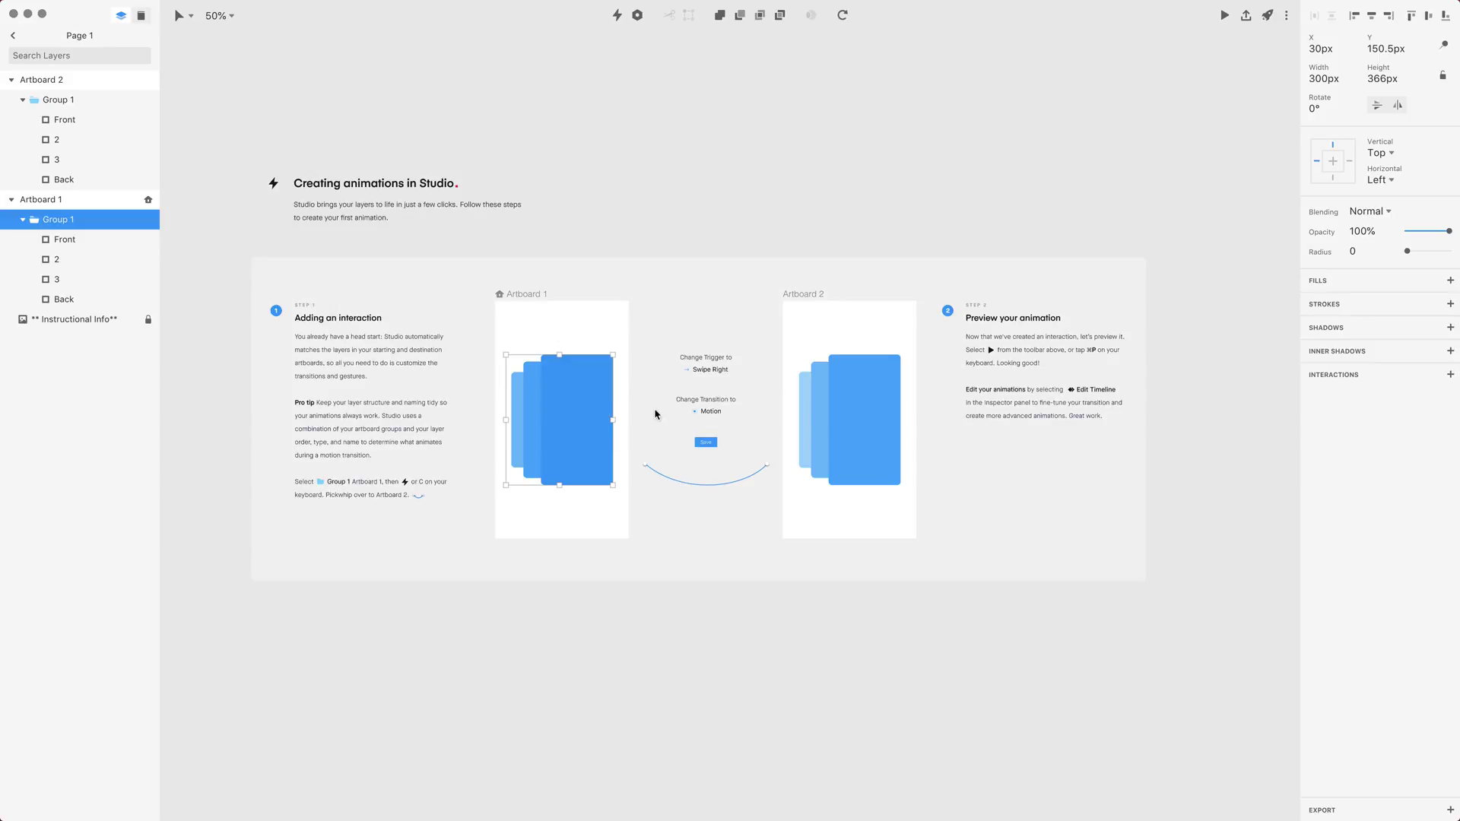
# Step: Give Group 1 a Swipe Right interaction to Artboard 2 with a 0.3s Motion transition
pyautogui.press('c')
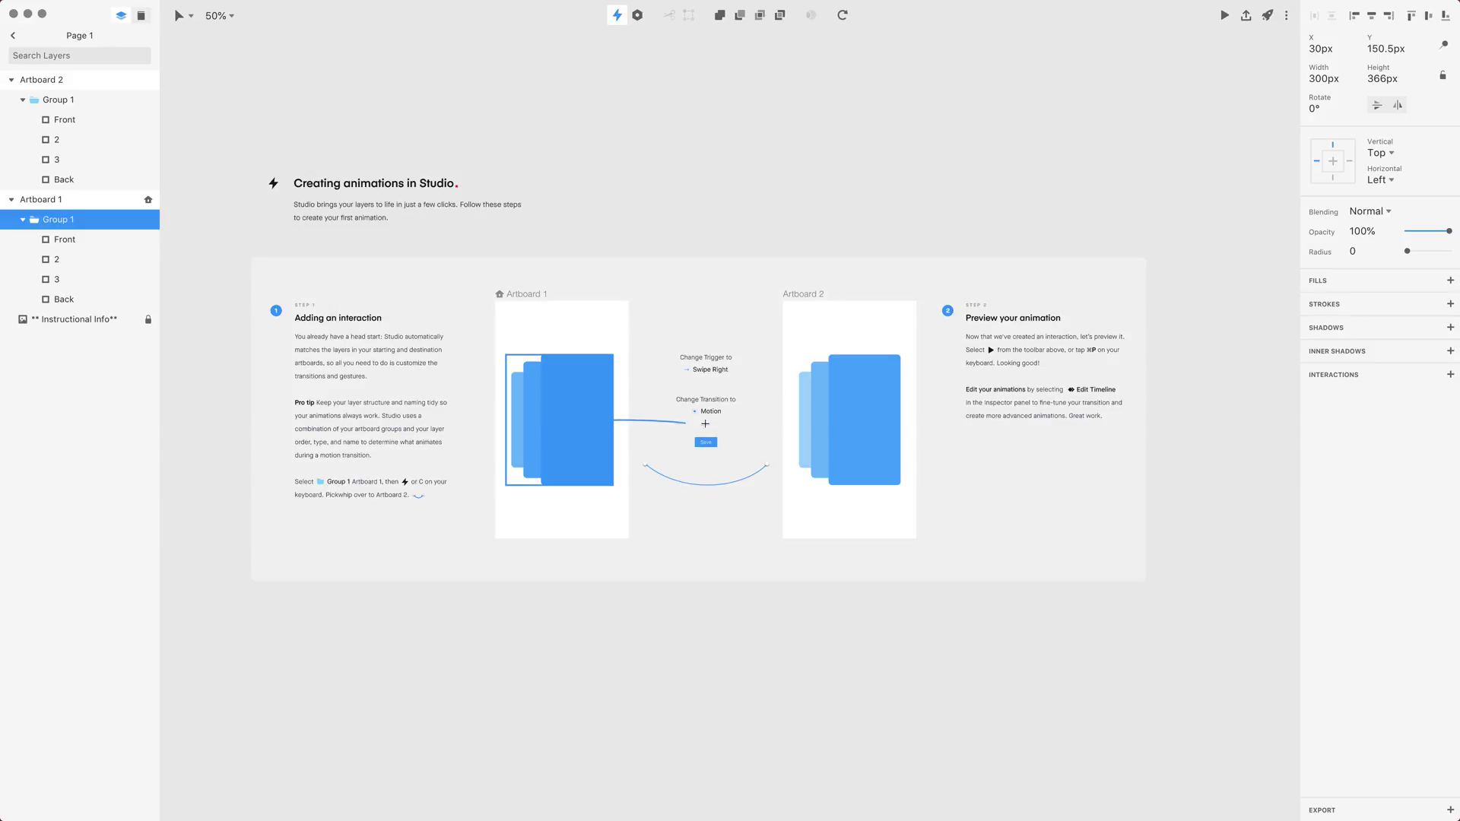
pyautogui.click(820, 417)
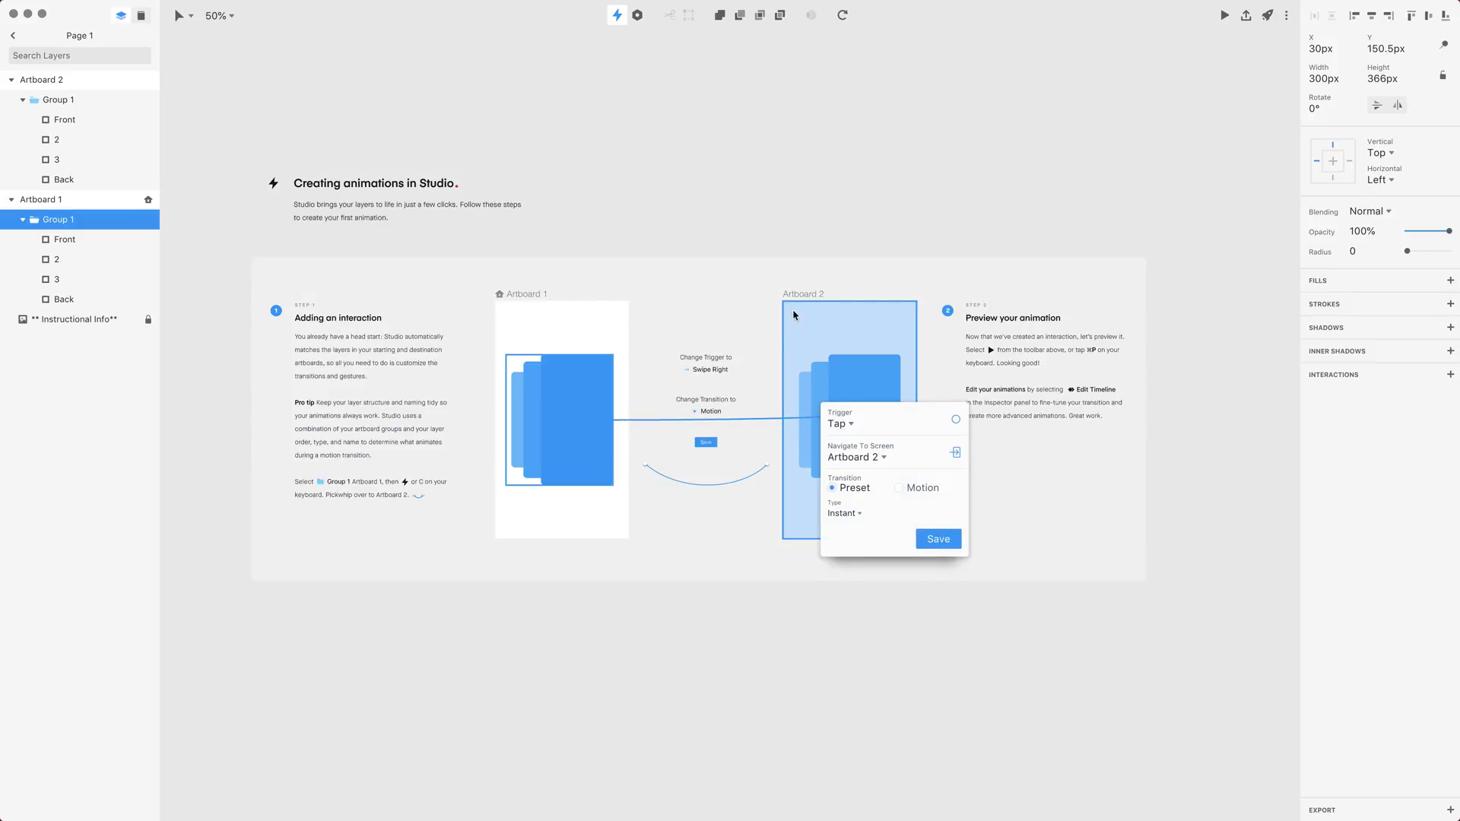
pyautogui.click(845, 427)
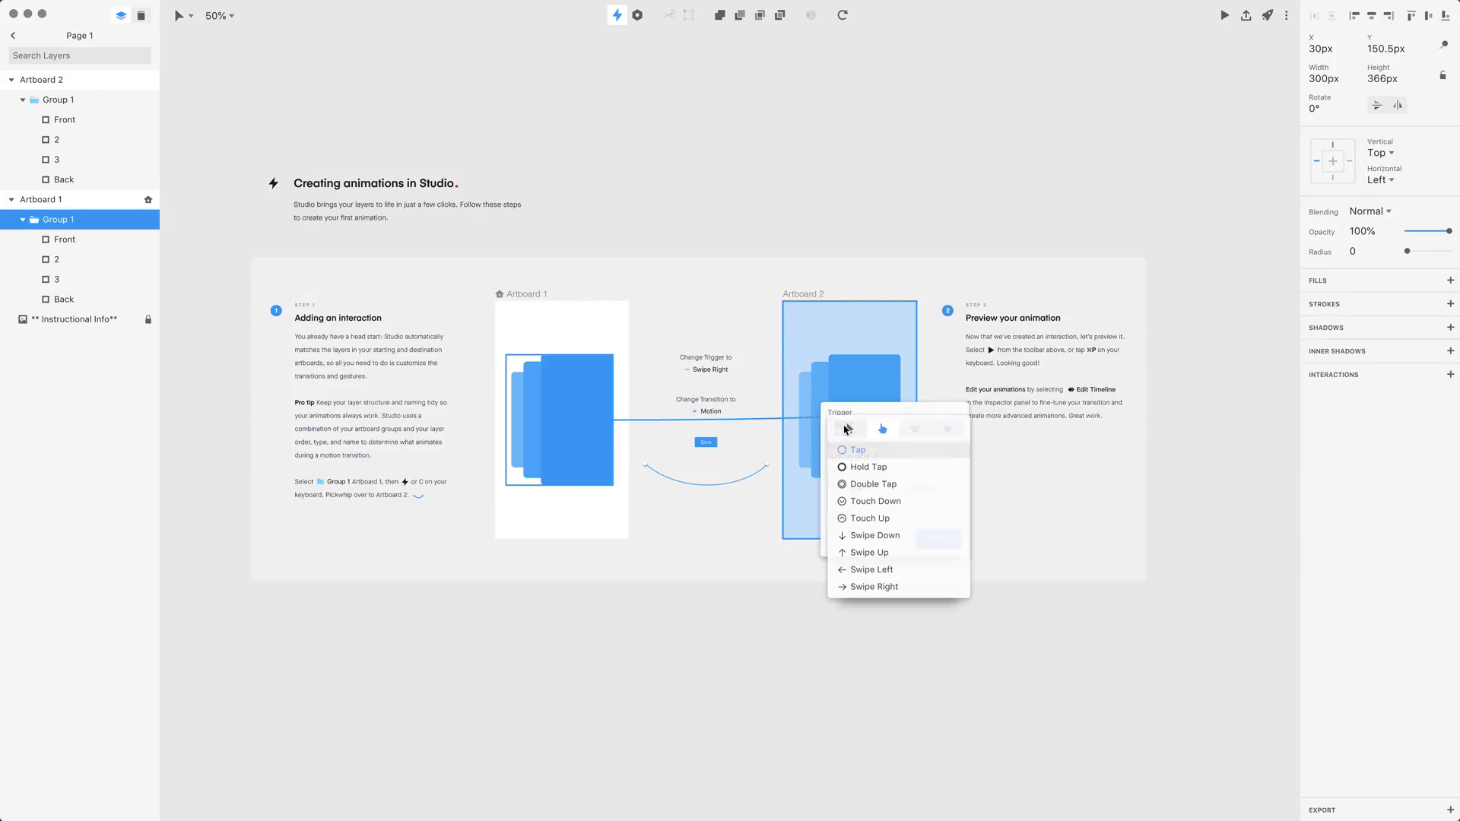
pyautogui.click(872, 593)
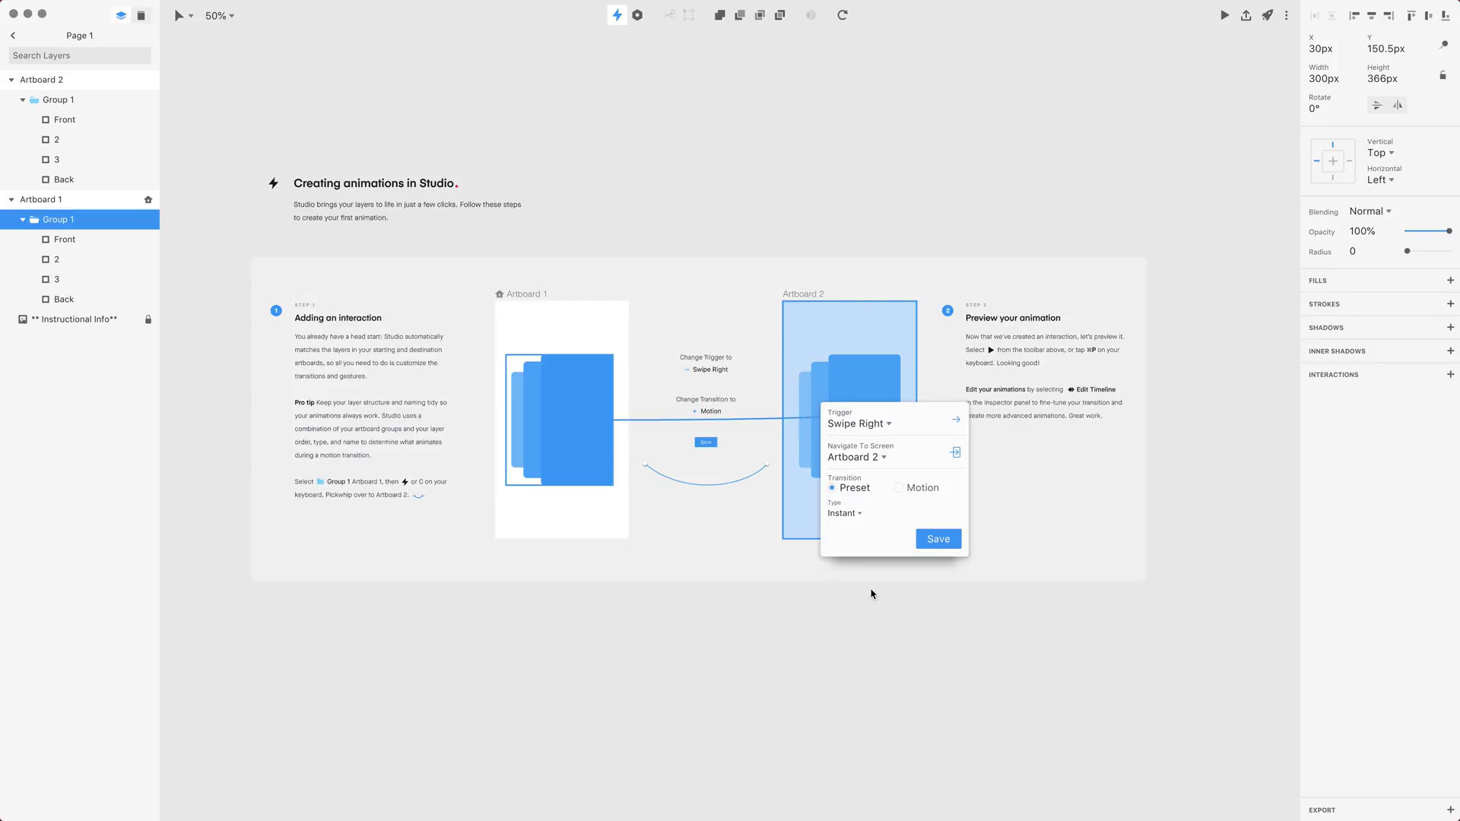
pyautogui.click(898, 489)
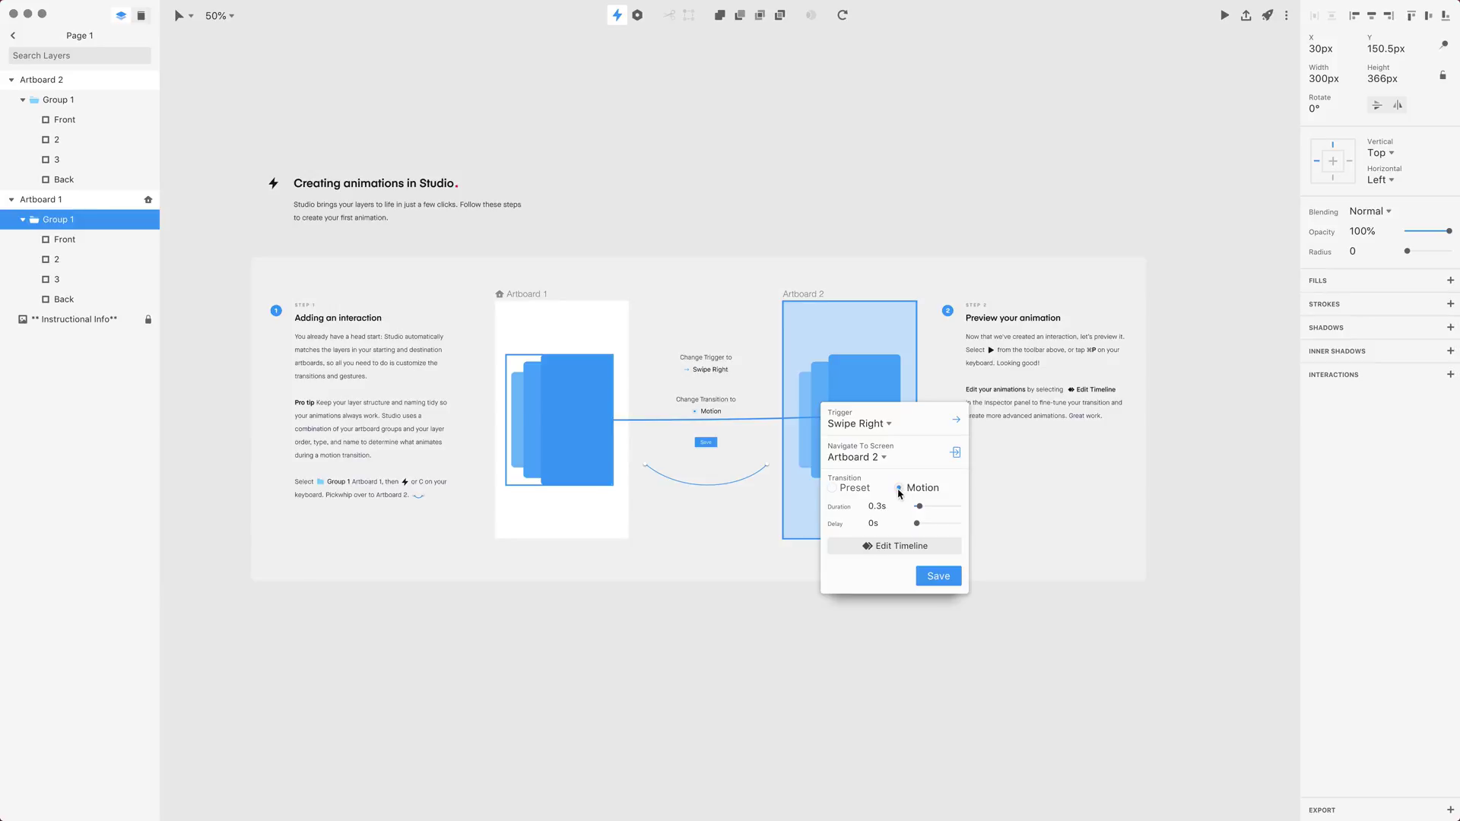
pyautogui.click(941, 581)
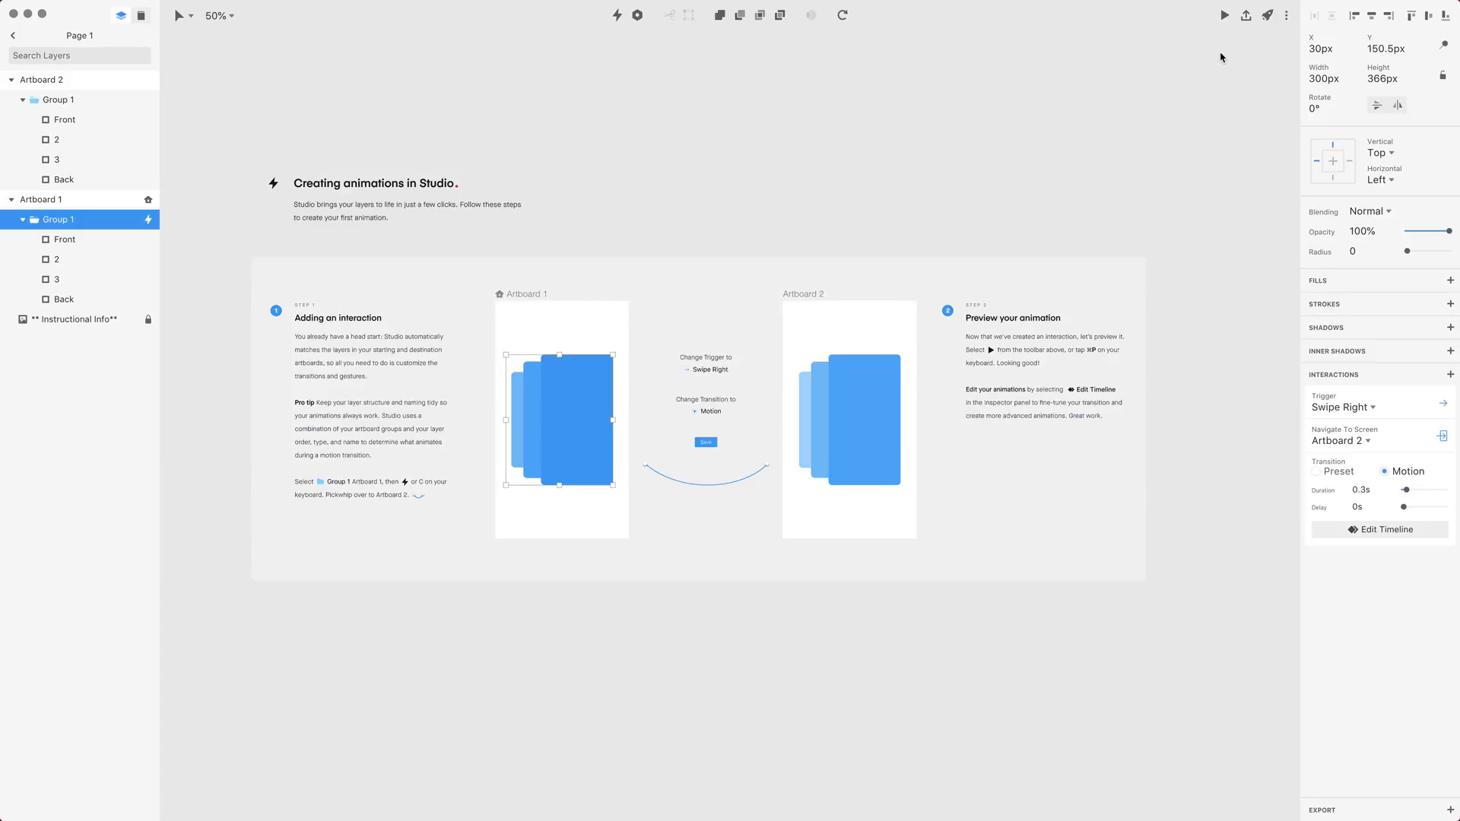
pyautogui.click(1223, 16)
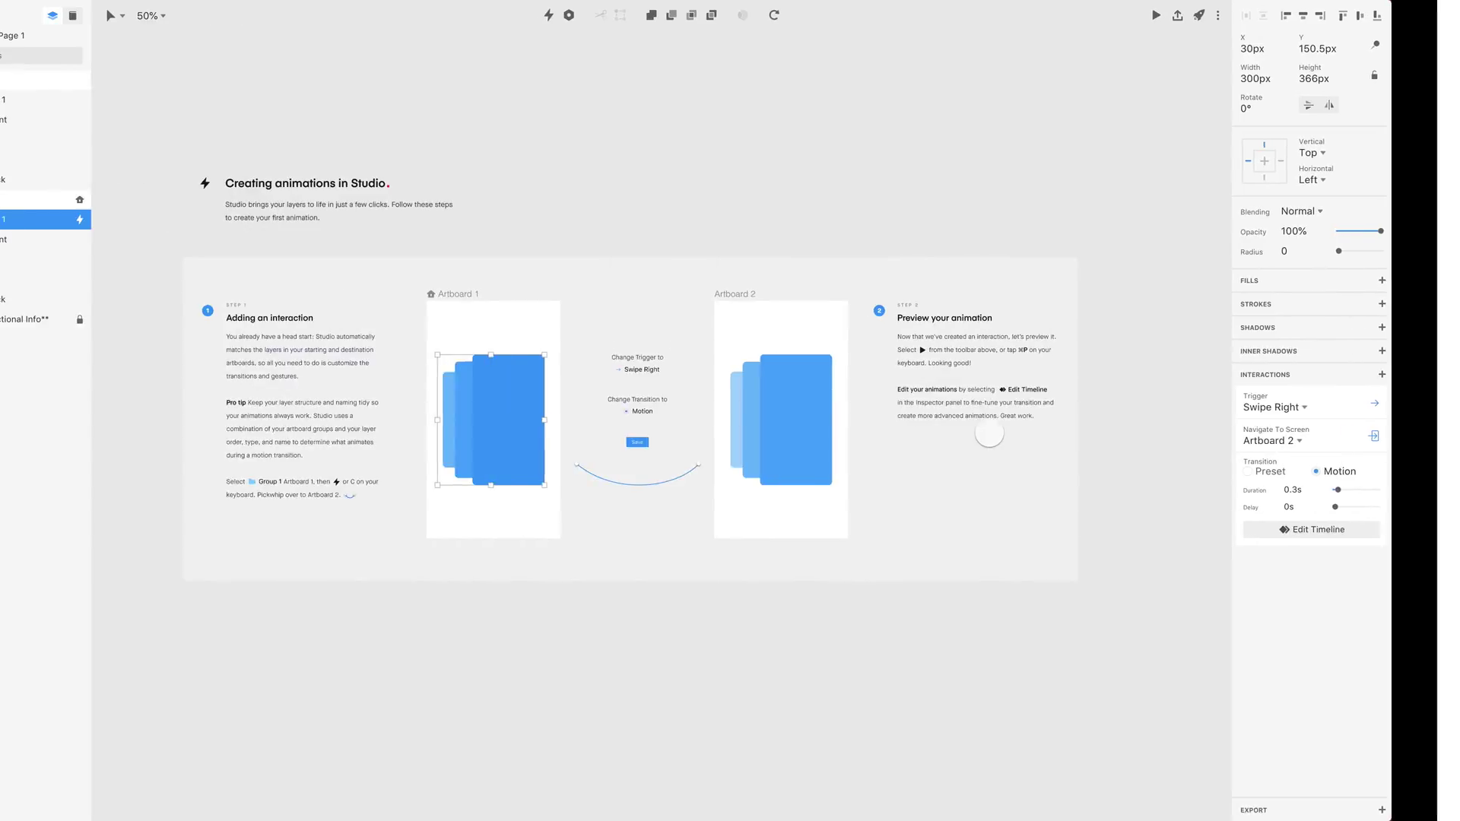
pyautogui.click(989, 437)
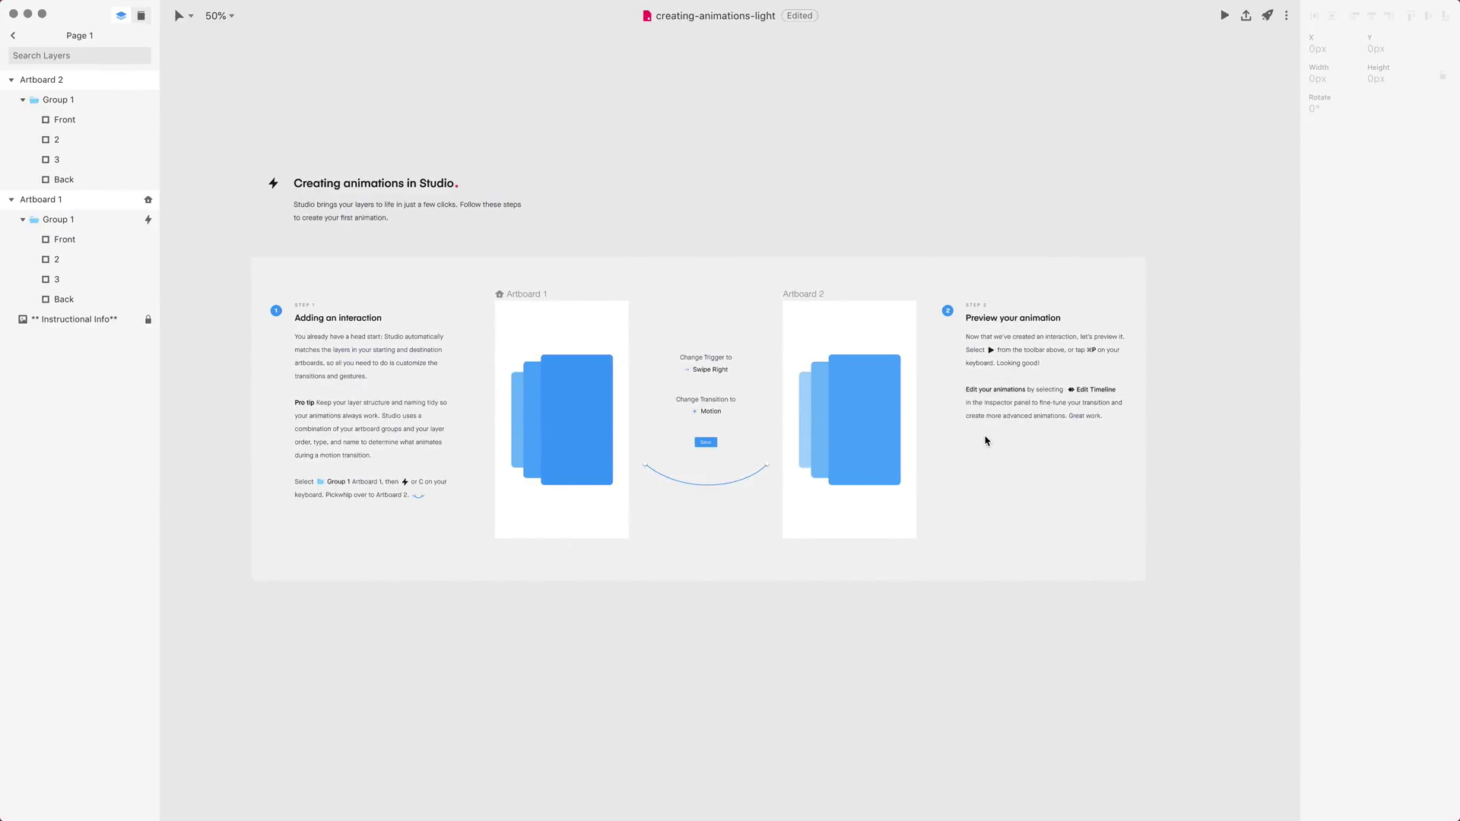
# Step: Add three new pages, Page 2 to Page 4, from the Pages list
pyautogui.click(13, 37)
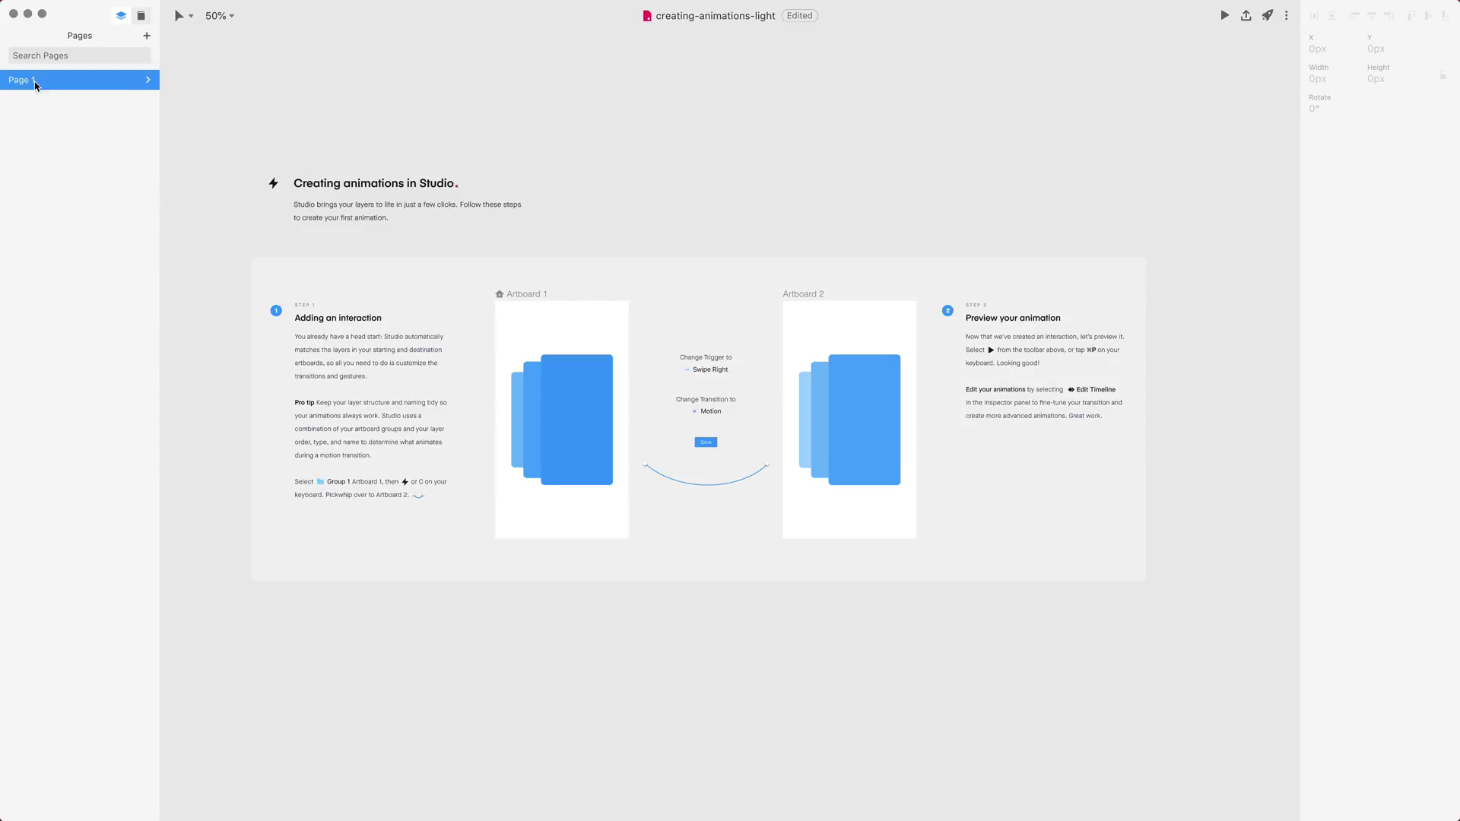
pyautogui.click(146, 40)
pyautogui.click(147, 39)
pyautogui.click(147, 40)
# Step: Open the empty Page 2, go back to Page 1's layers, and select Artboard 2
pyautogui.click(35, 84)
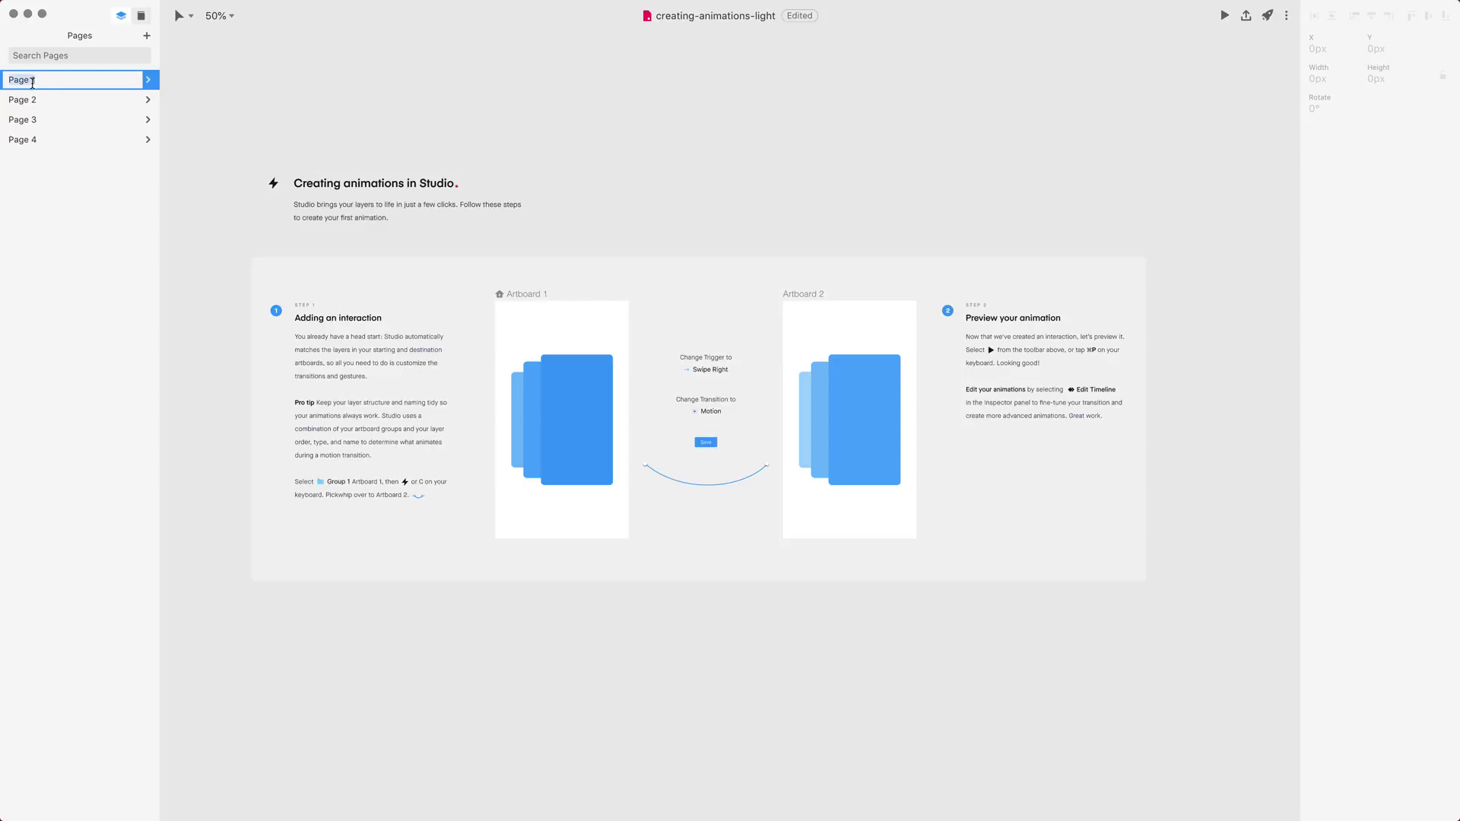
pyautogui.click(93, 106)
pyautogui.click(144, 81)
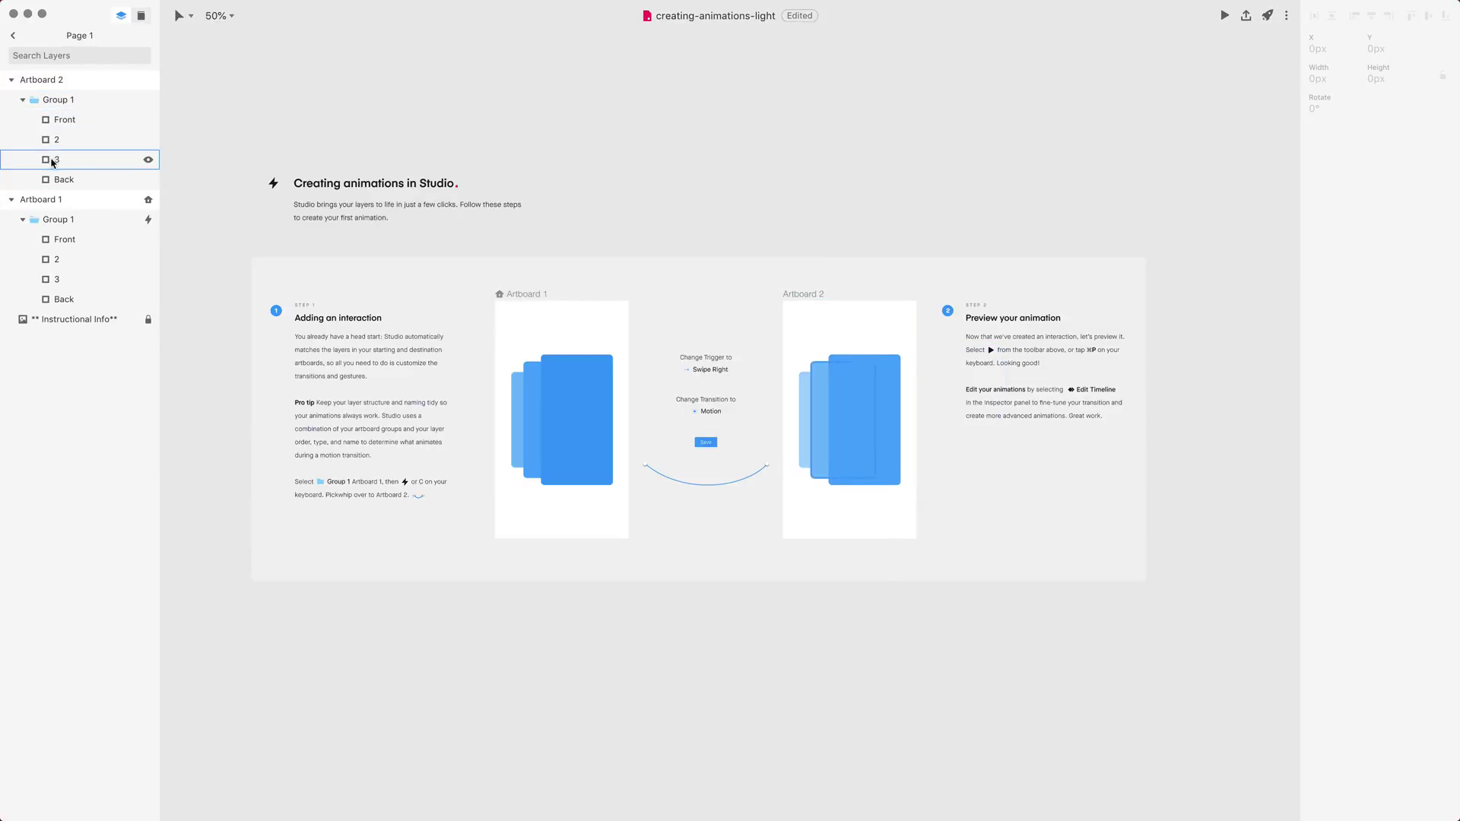
pyautogui.click(58, 103)
pyautogui.click(64, 82)
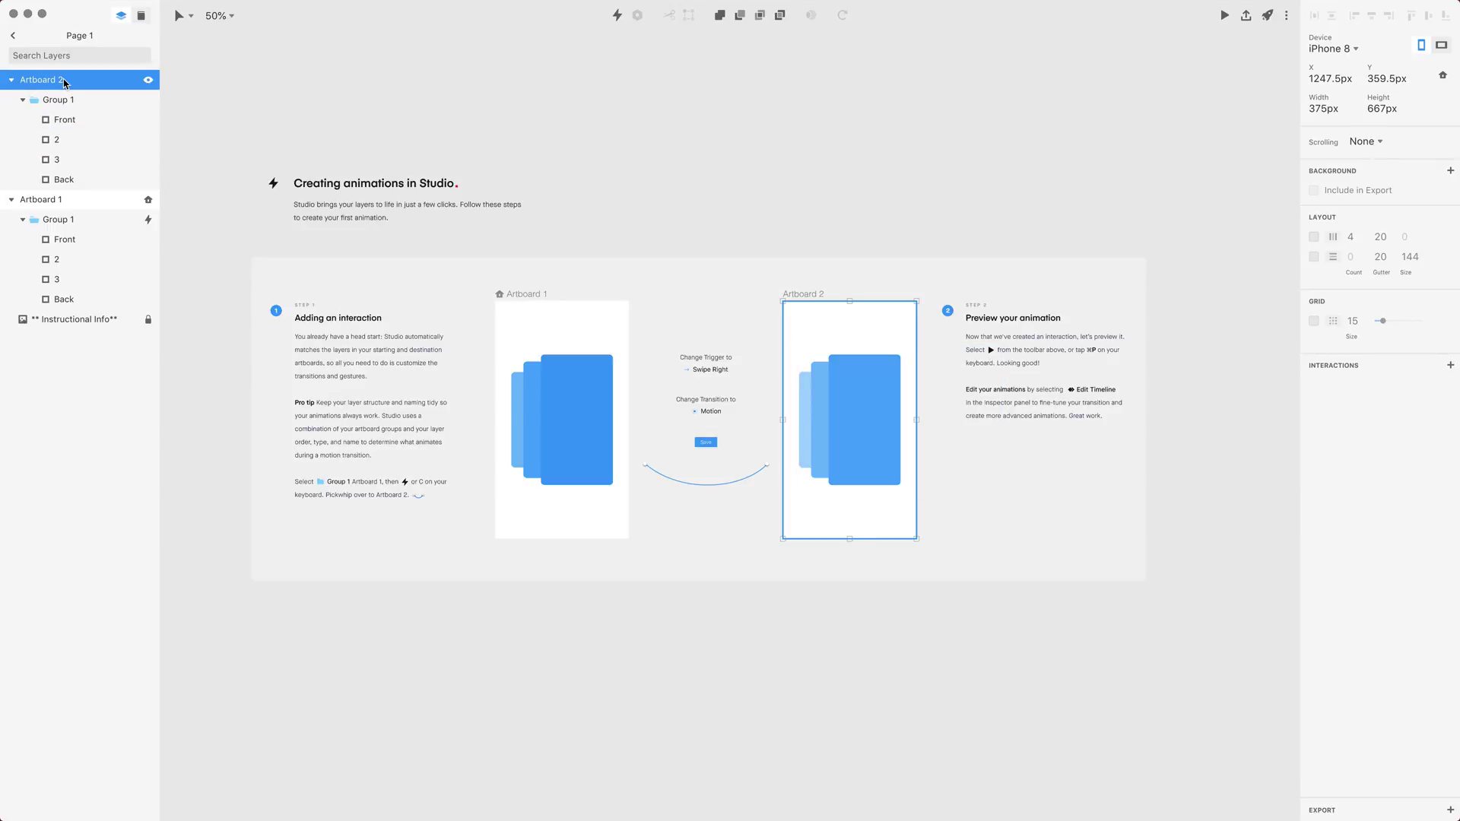
pyautogui.click(571, 218)
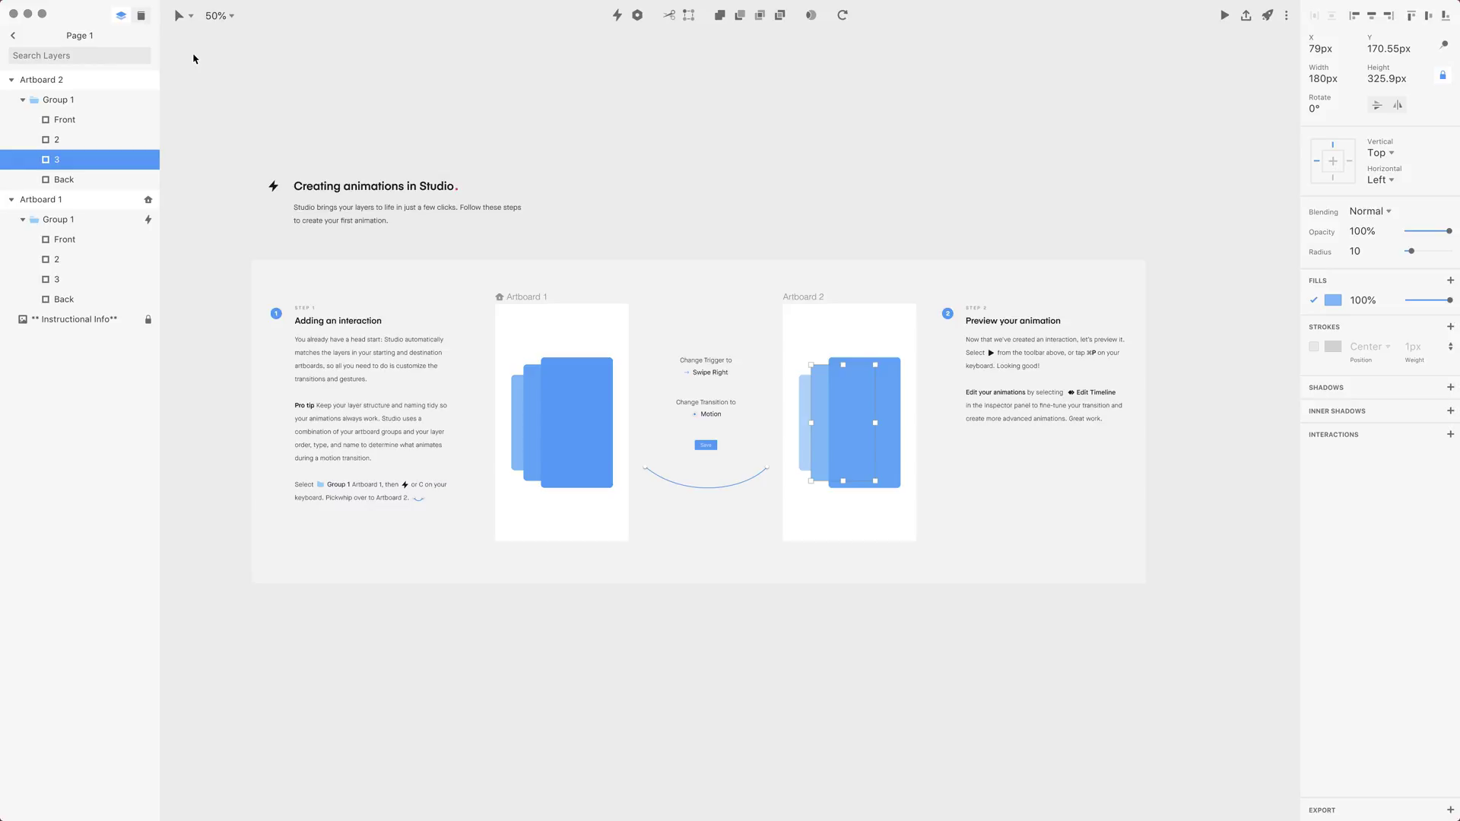
pyautogui.press('shift')
pyautogui.click(202, 117)
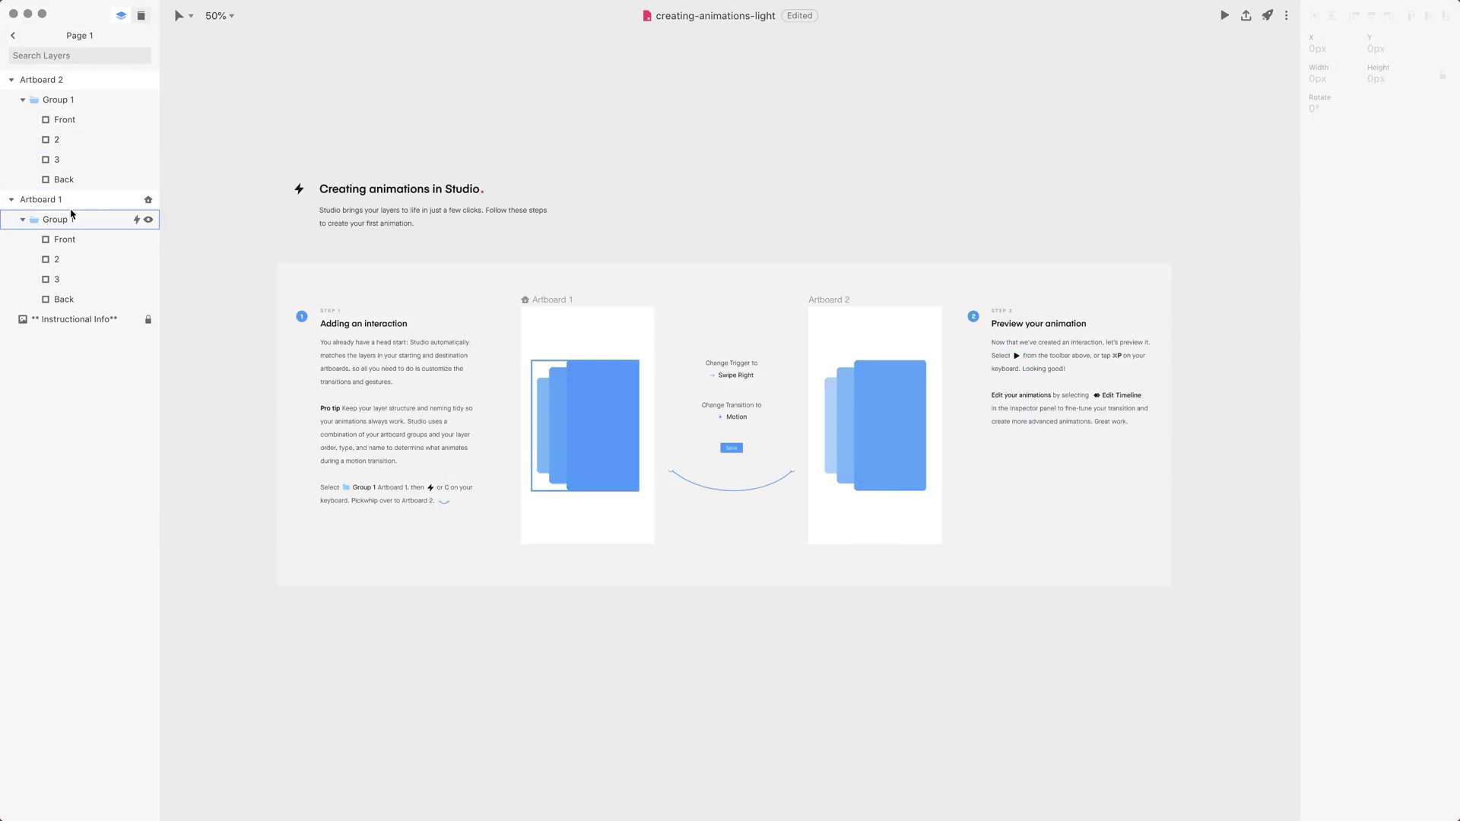
# Step: Rename Artboard 2's Front layer to 'Front 1', leaving the artboard's own name unchanged
pyautogui.click(65, 122)
pyautogui.click(77, 121)
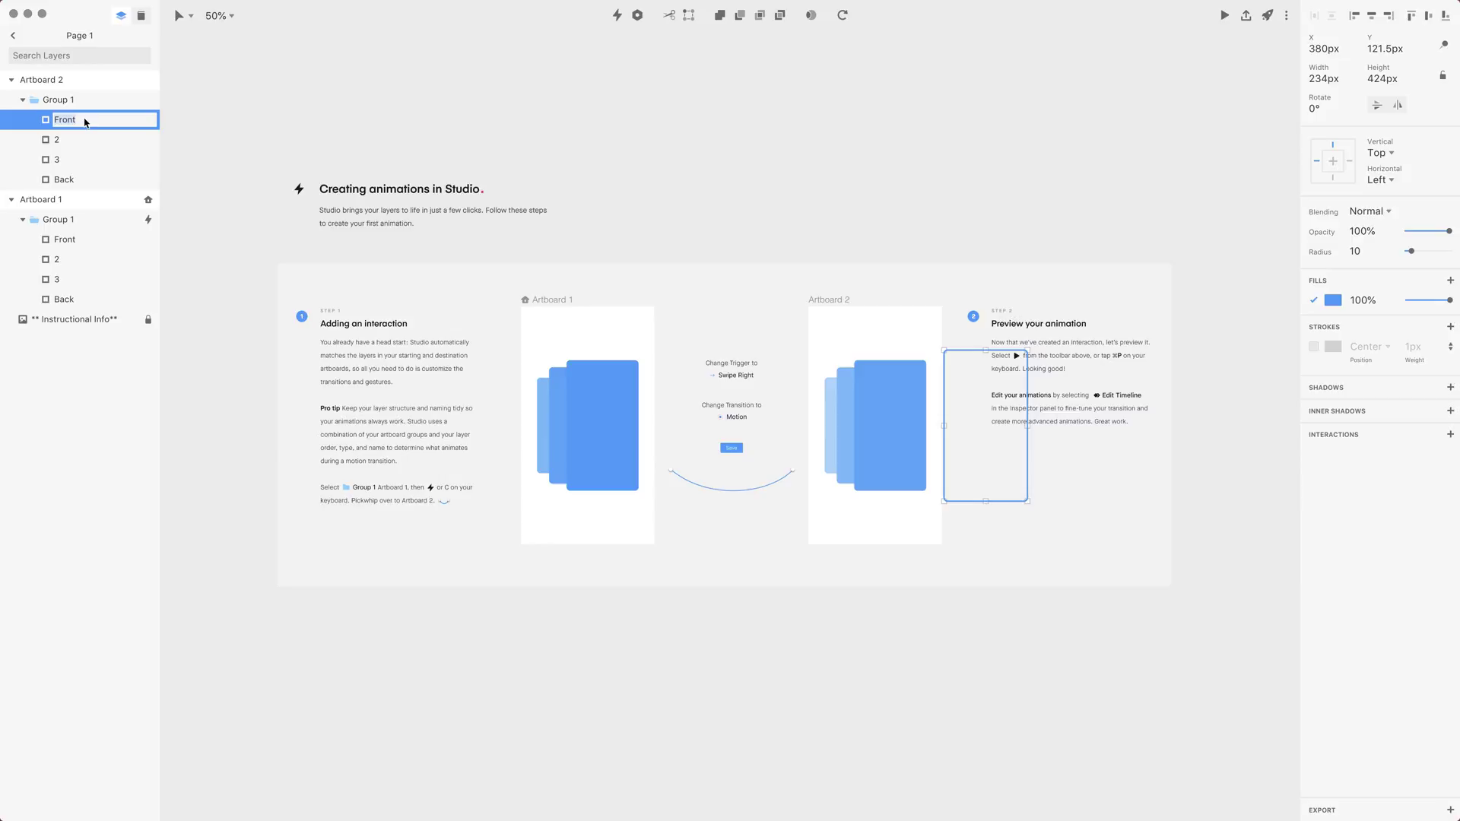
pyautogui.write('Front 1')
pyautogui.click(185, 130)
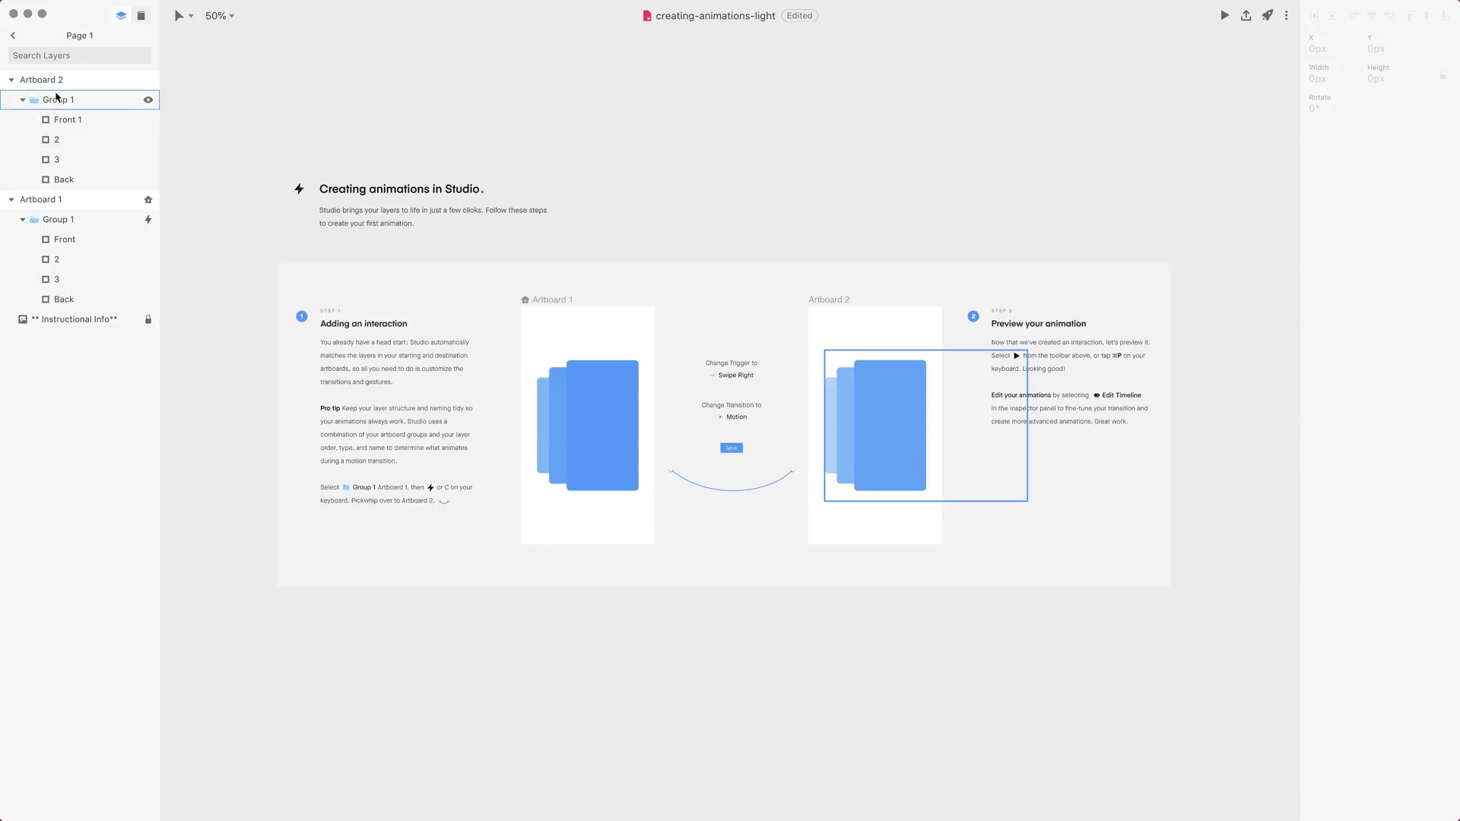
pyautogui.click(51, 82)
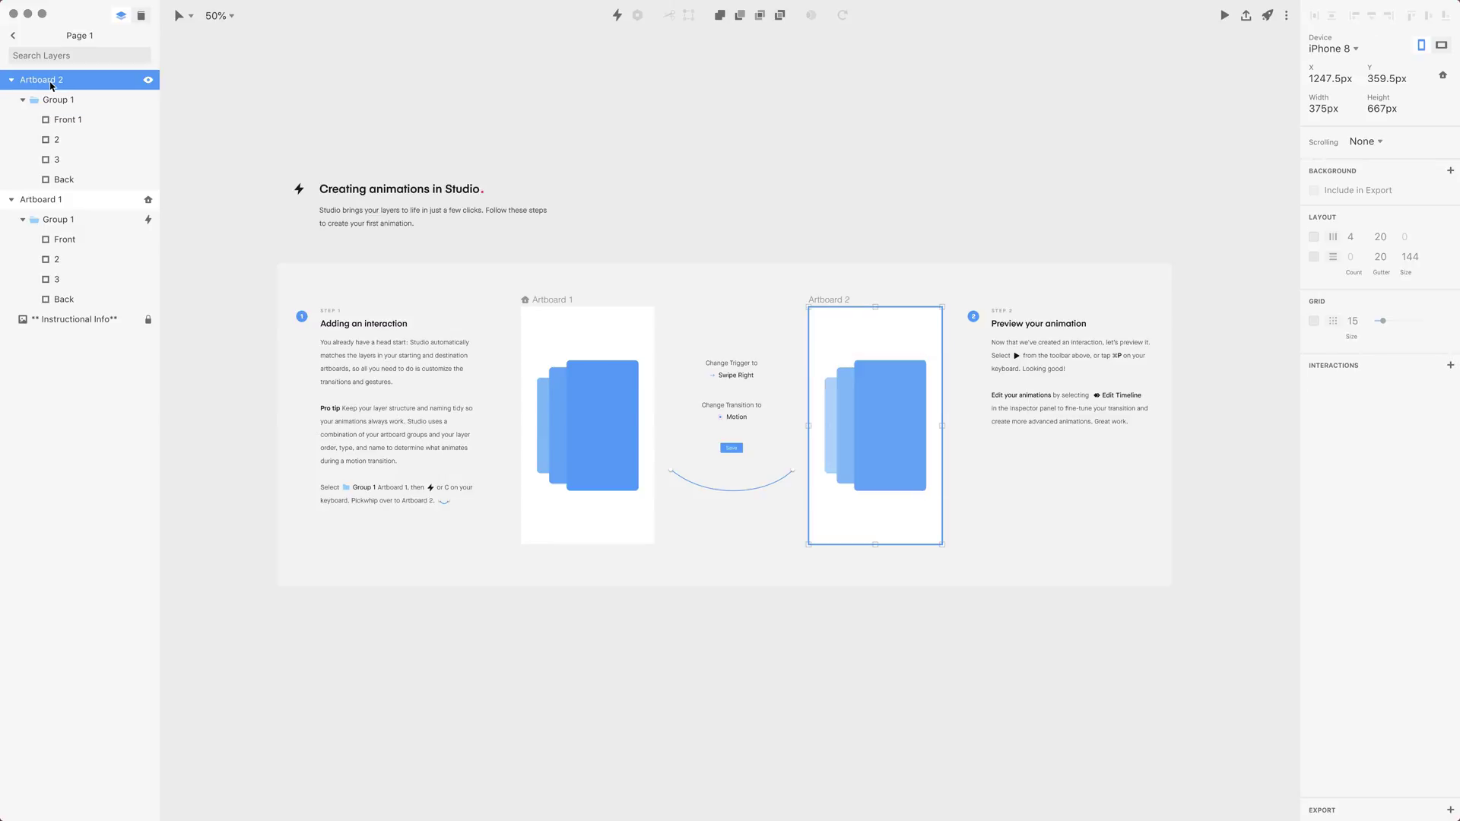
pyautogui.click(51, 82)
pyautogui.click(196, 122)
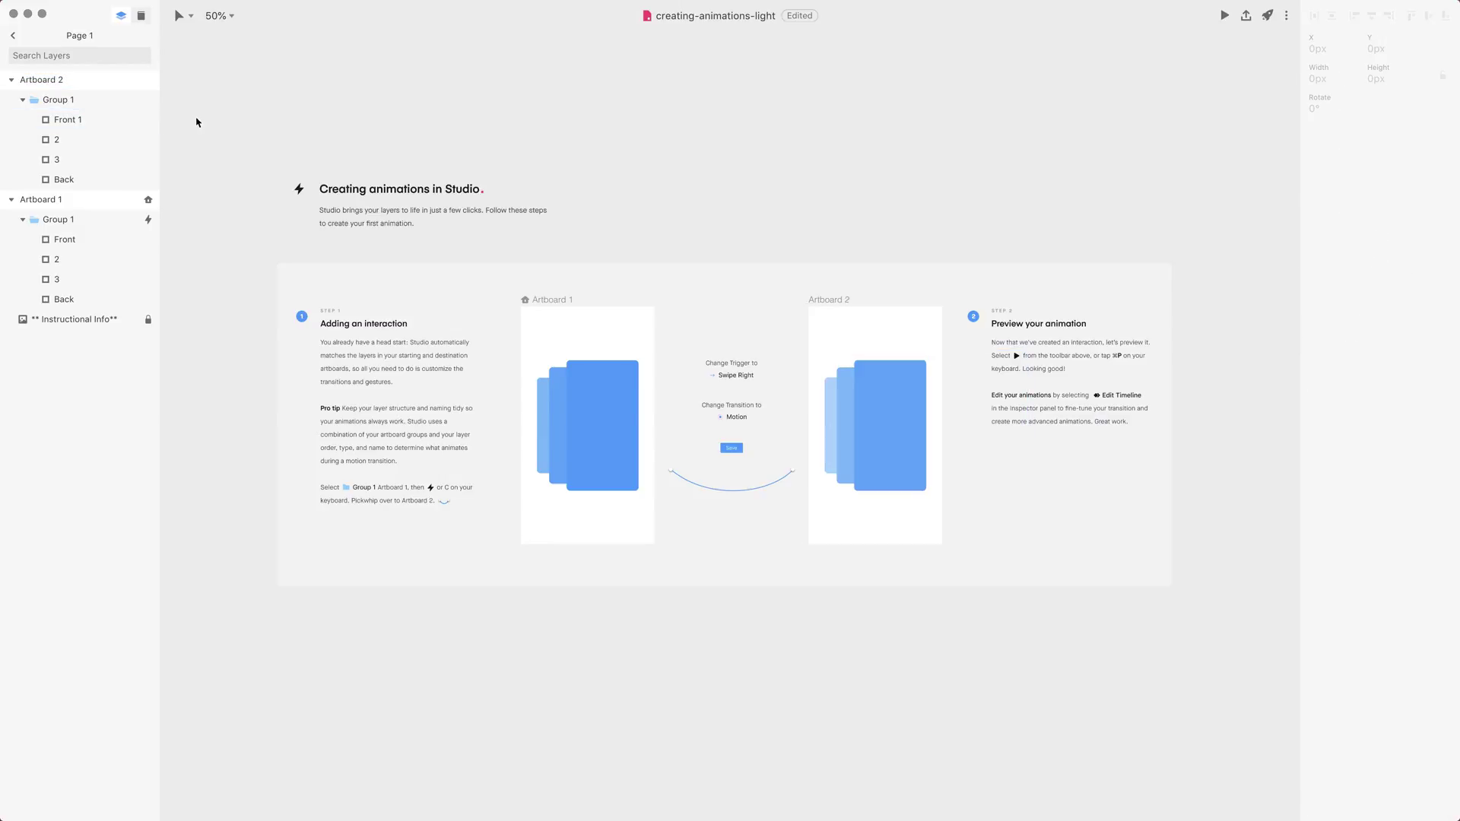
# Step: Tab through the layer names from Front 1 down to Artboard 1's Back without renaming any
pyautogui.click(71, 121)
pyautogui.click(73, 121)
pyautogui.press('Tab')
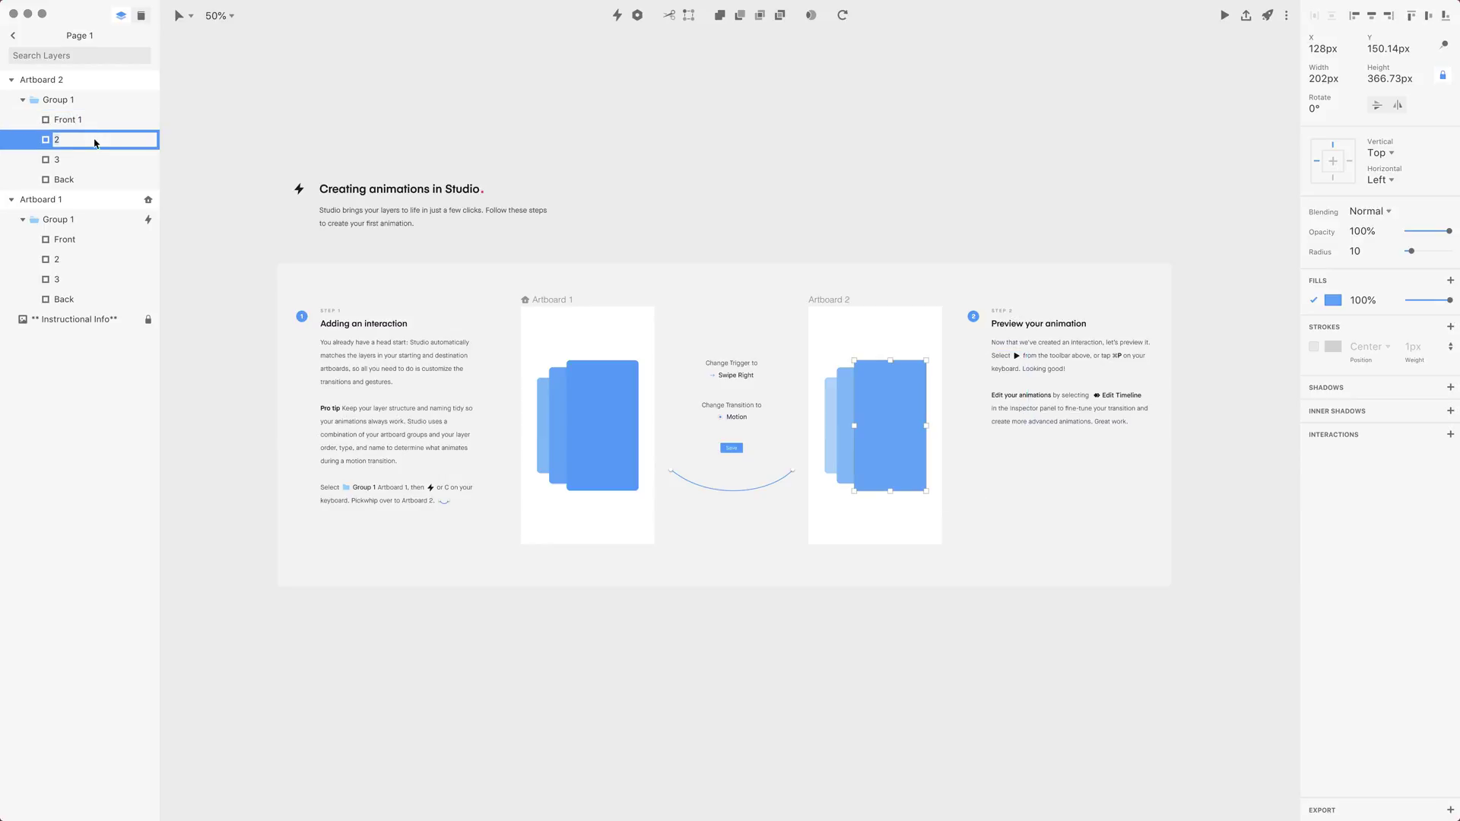
pyautogui.press('Tab')
pyautogui.press('Tab')
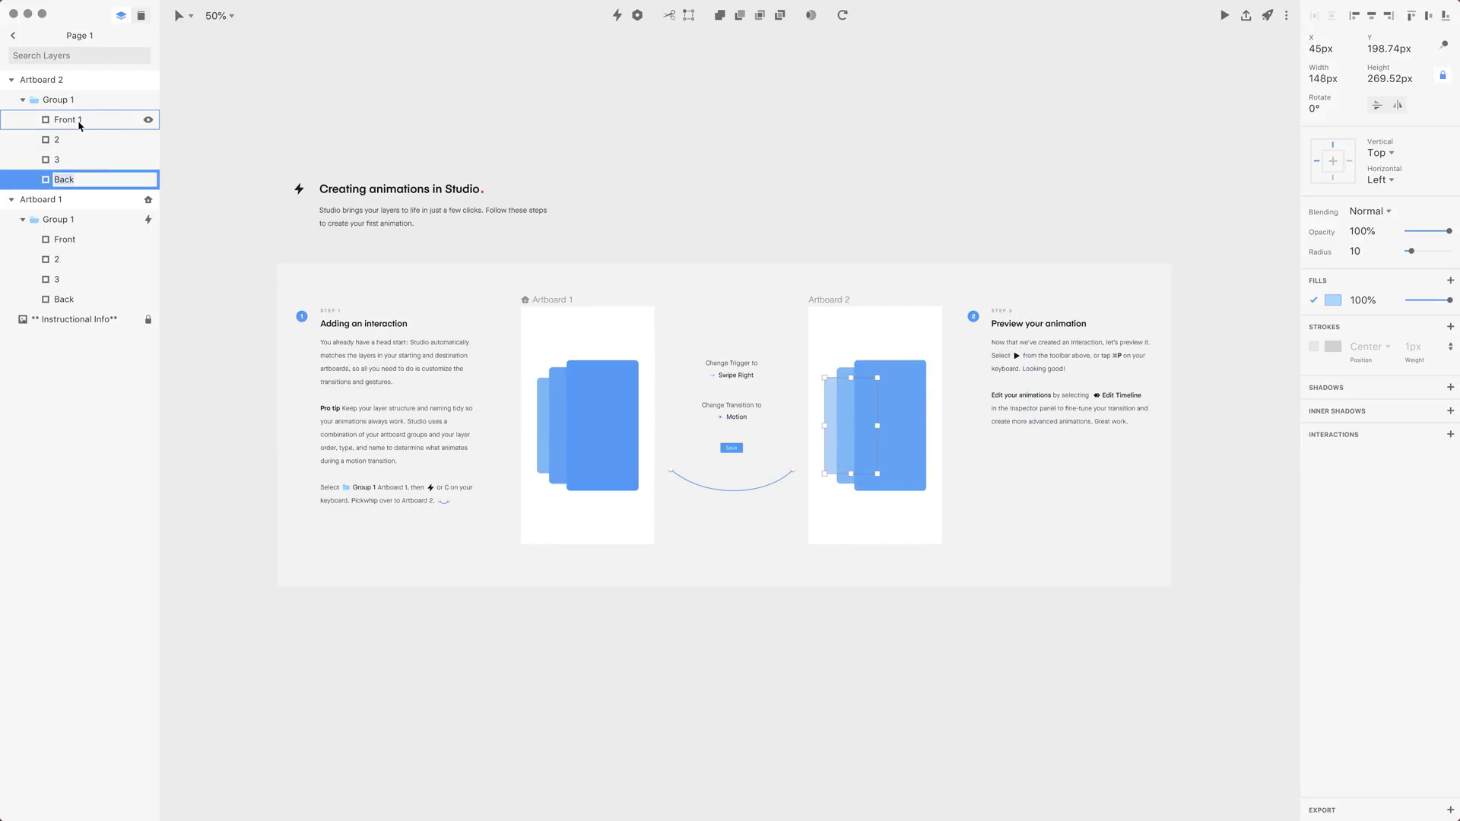
pyautogui.press('Tab')
pyautogui.press('Tab')
pyautogui.press('Tab')
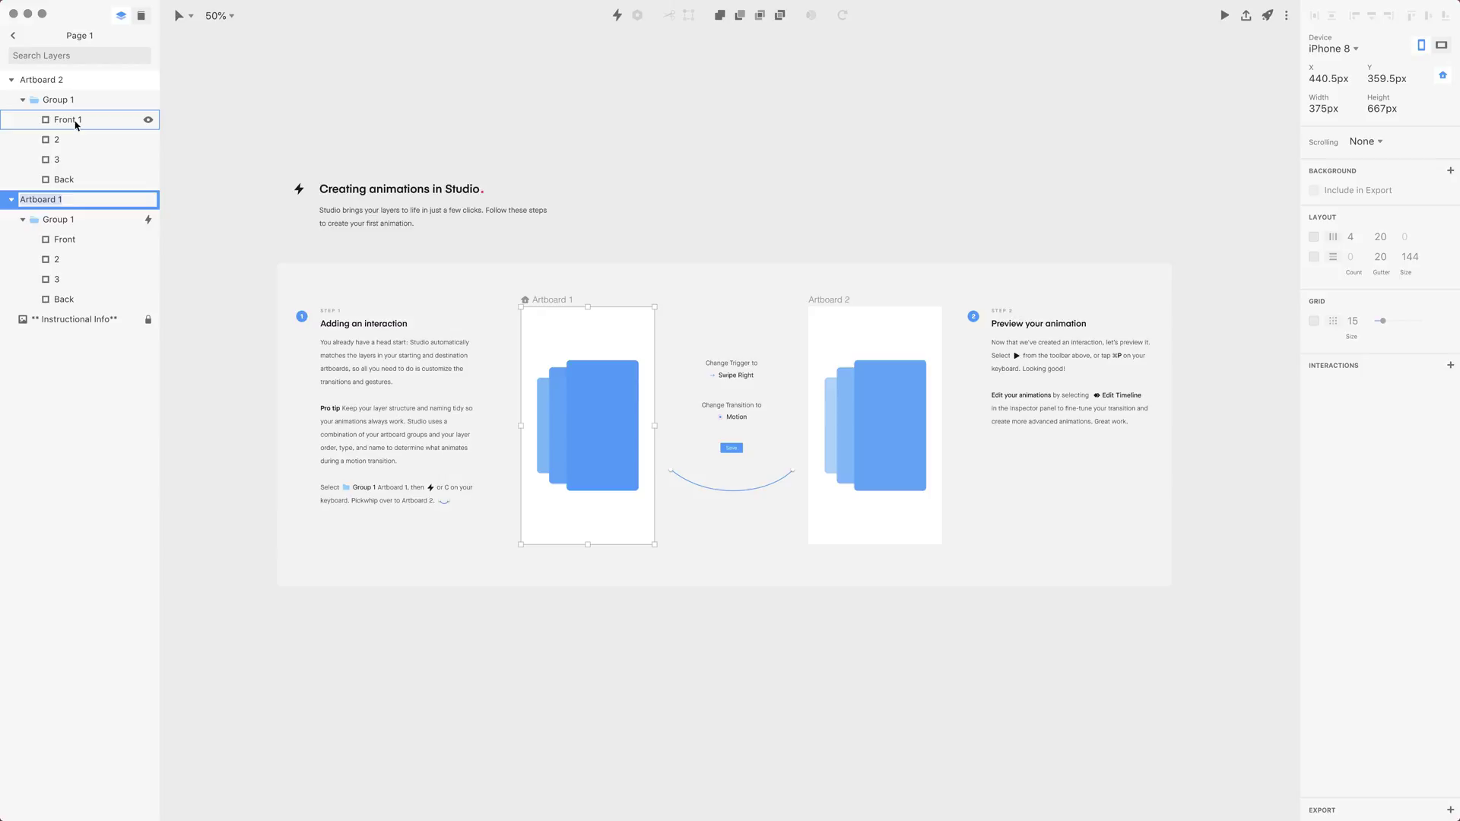
pyautogui.press('Tab')
pyautogui.press('Tab')
pyautogui.press('Tab')
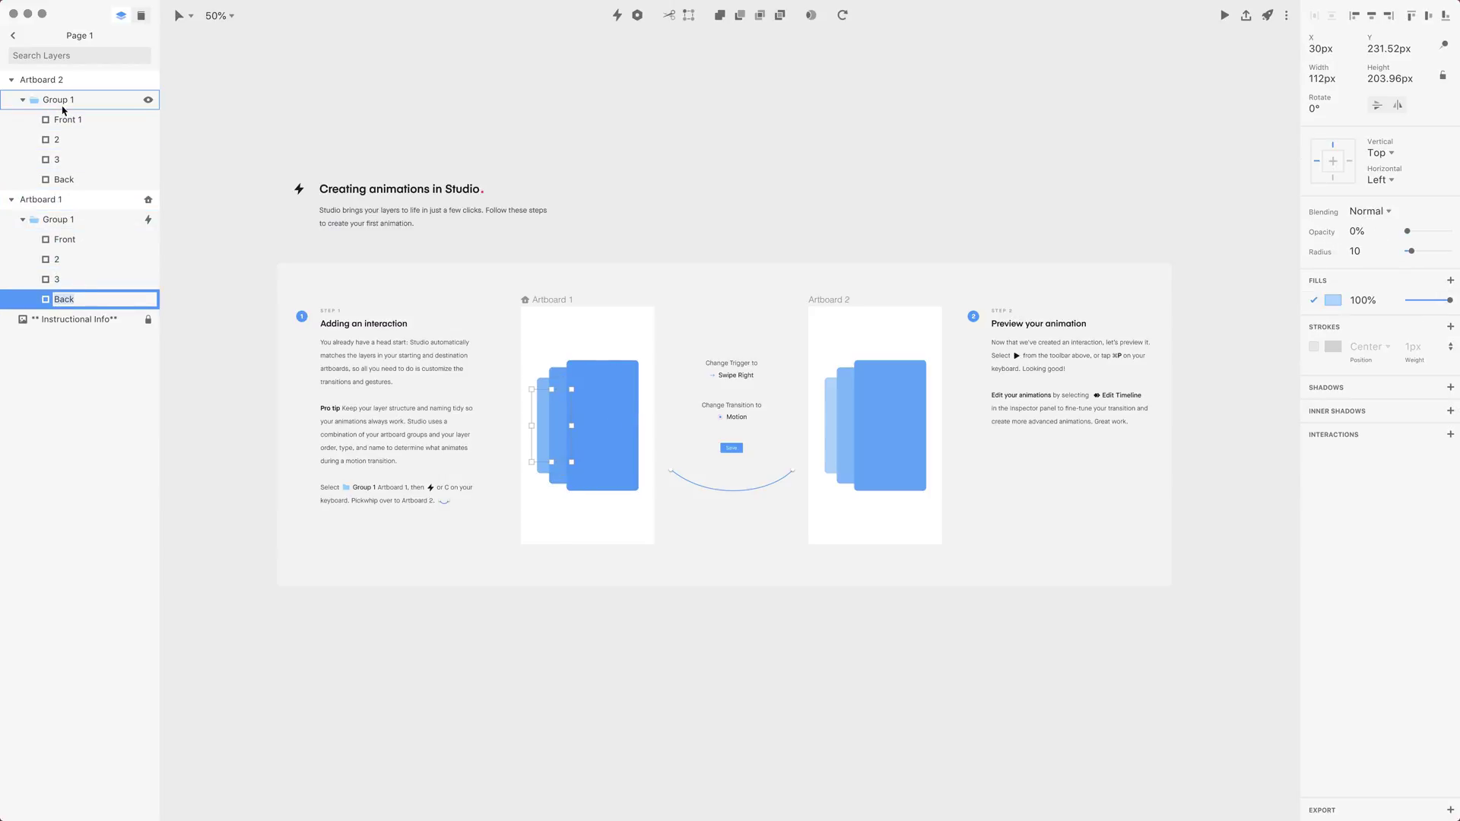
pyautogui.press('Return')
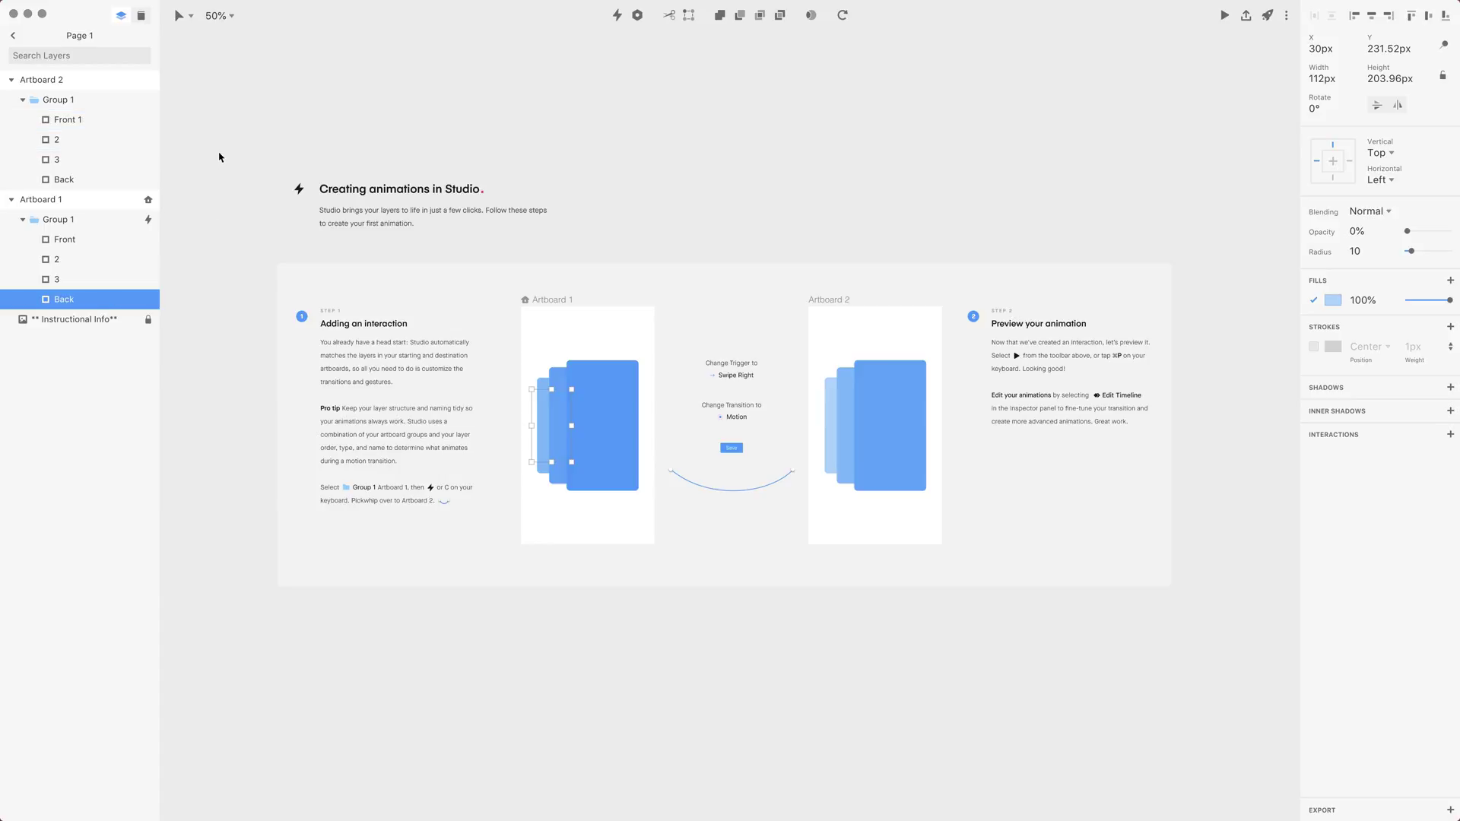
# Step: Group Artboard 2's Front 1, 3 and Back layers and drag the new Group directly under Artboard 2
pyautogui.click(69, 122)
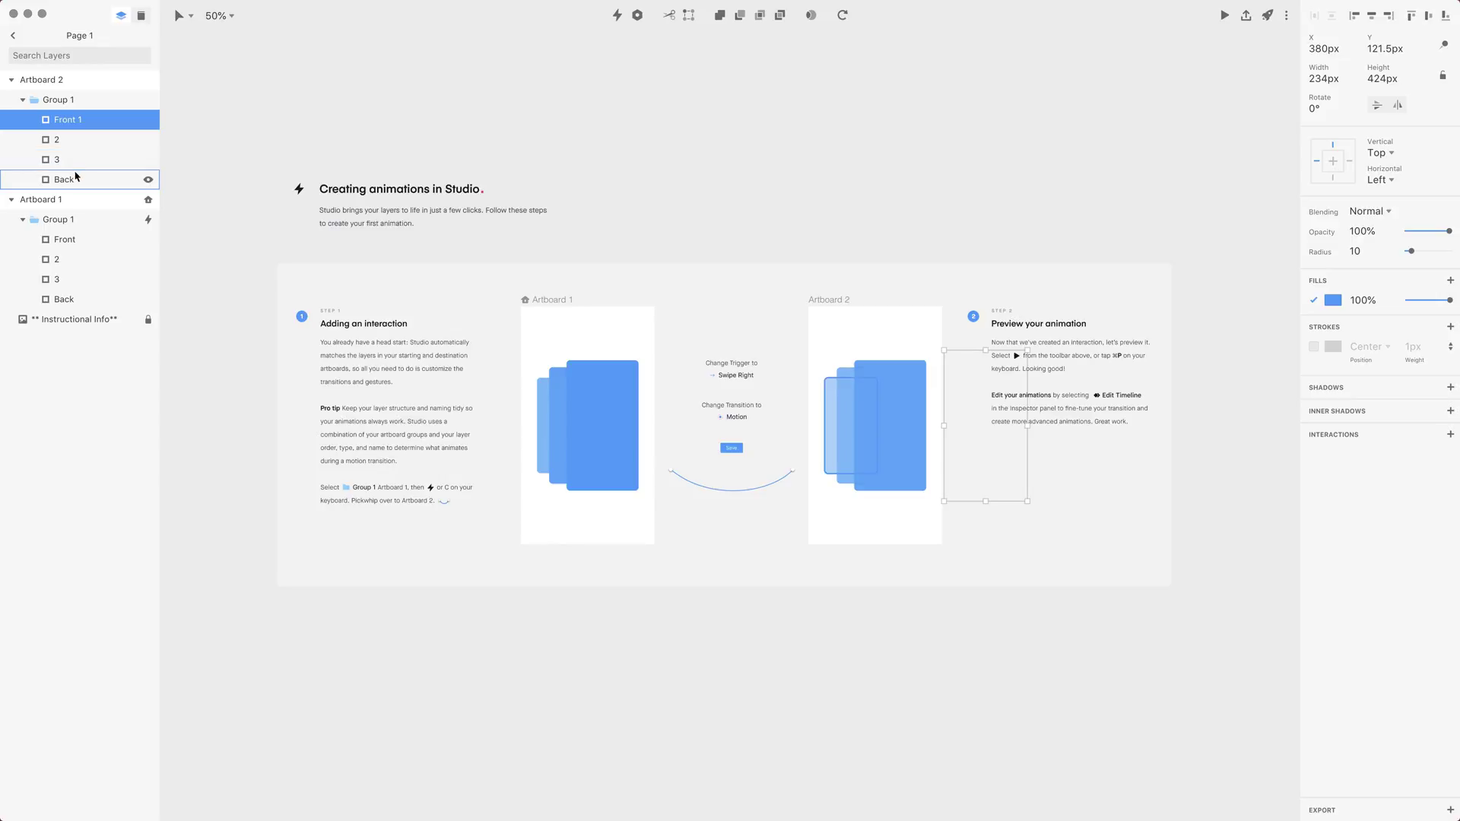
pyautogui.press('super')
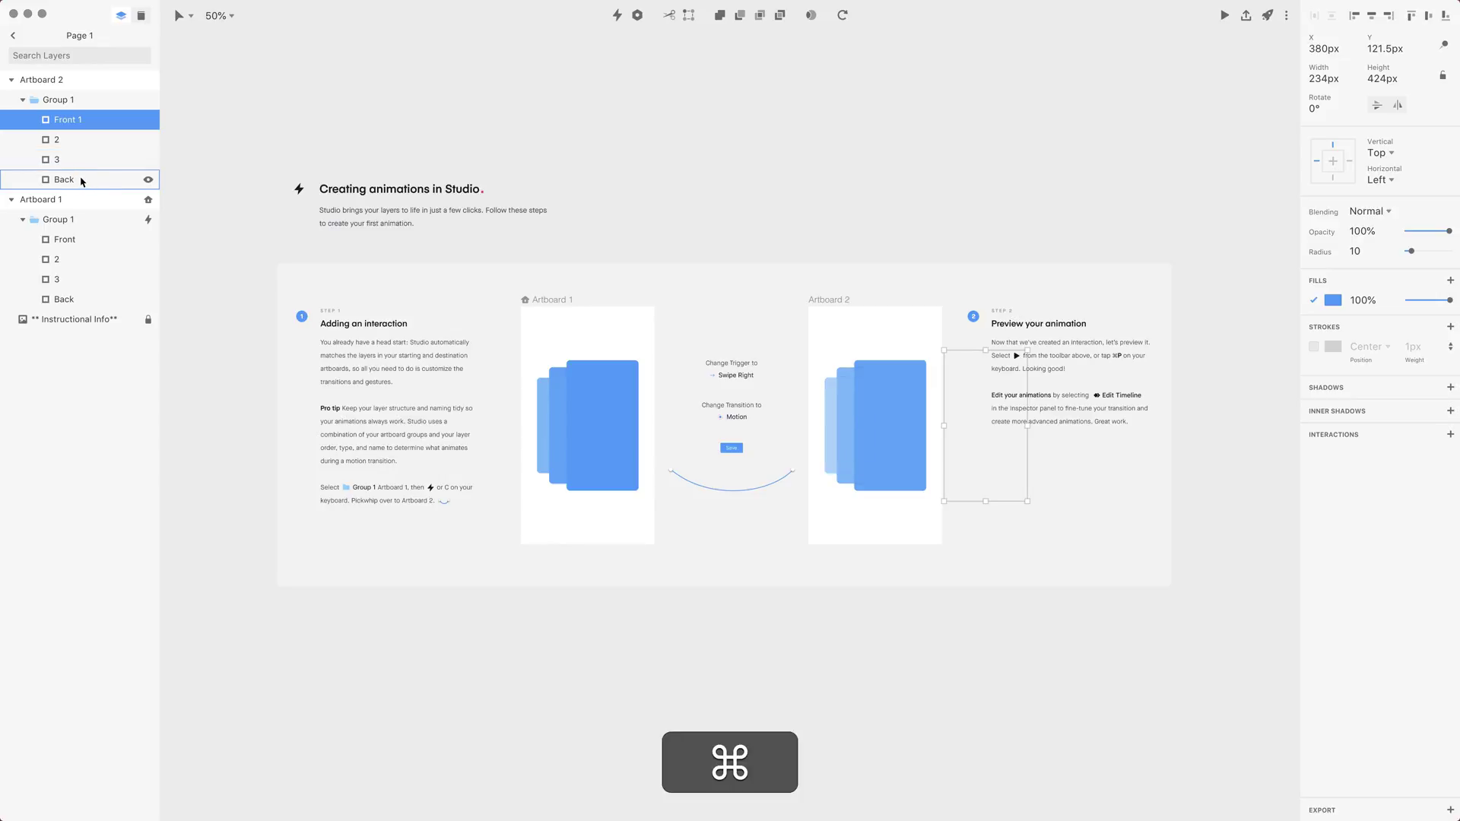
pyautogui.keyDown('super'); pyautogui.click(84, 180); pyautogui.keyUp('super')
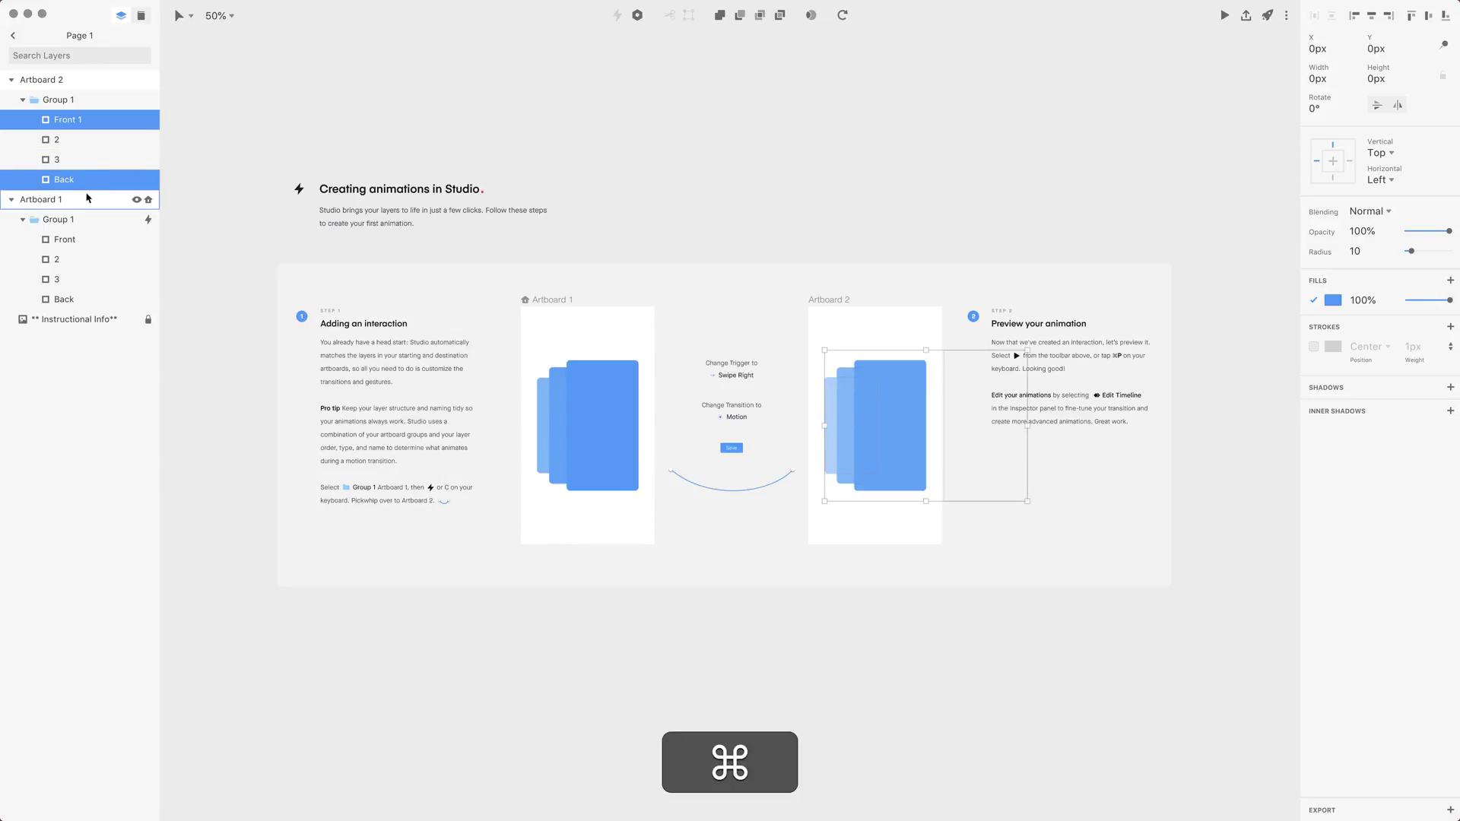
pyautogui.keyDown('super'); pyautogui.click(84, 160); pyautogui.keyUp('super')
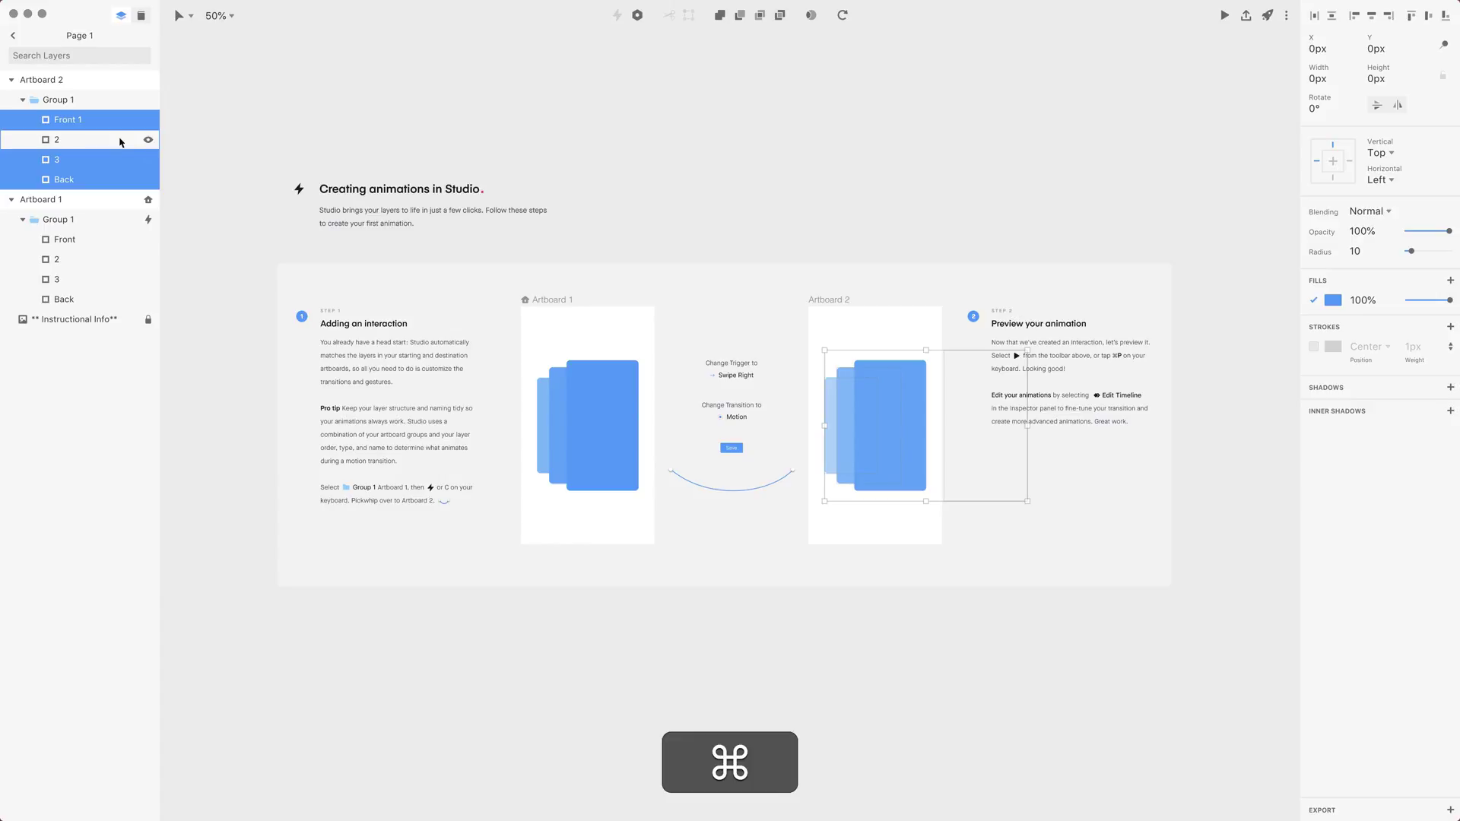
pyautogui.press('super+g')
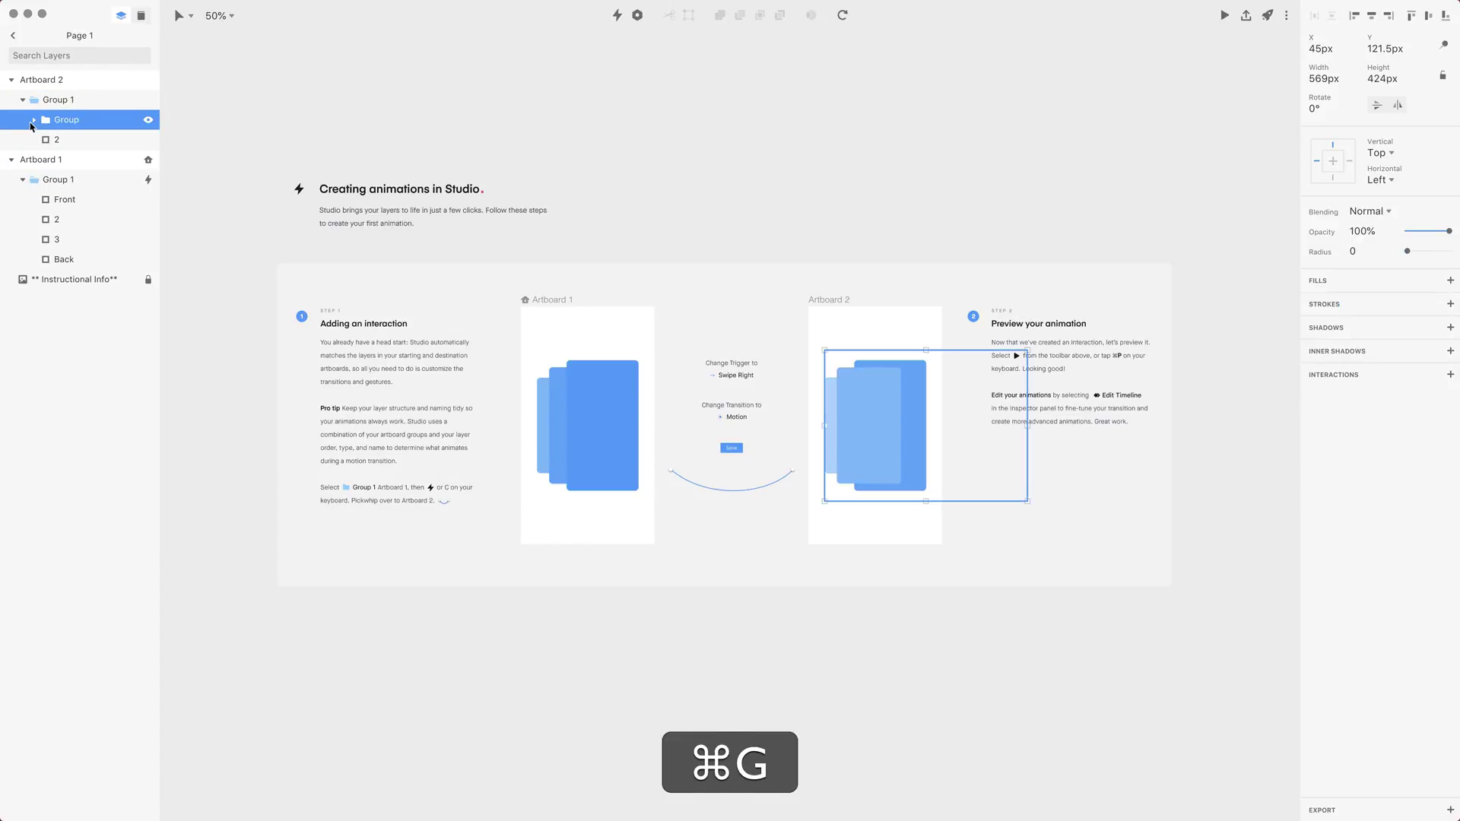
pyautogui.keyDown('shift'); pyautogui.click(33, 120); pyautogui.keyUp('shift')
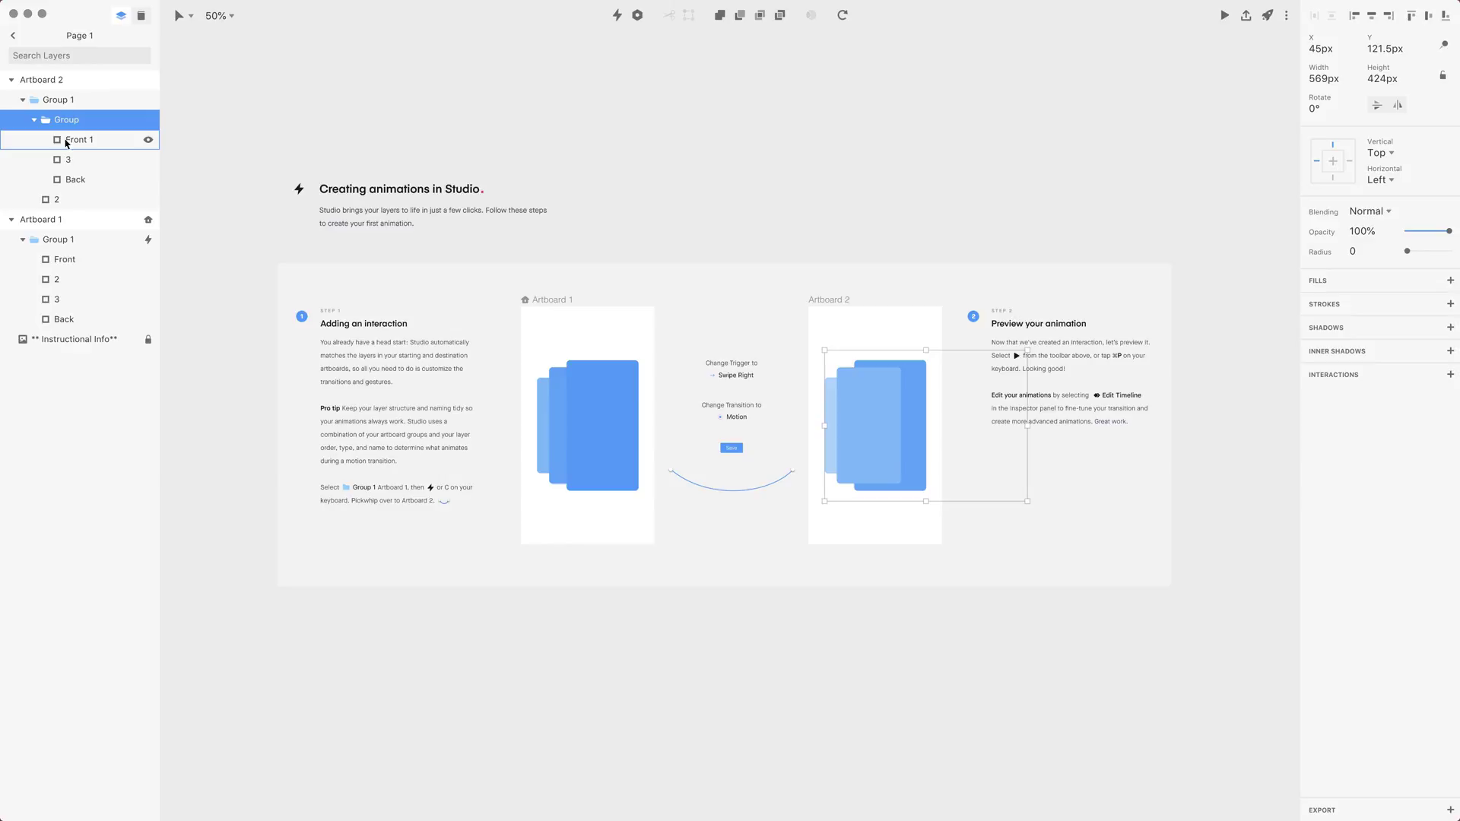
pyautogui.moveTo(46, 121)
pyautogui.mouseDown()
pyautogui.moveTo(43, 147)
pyautogui.moveTo(39, 97)
pyautogui.mouseUp()
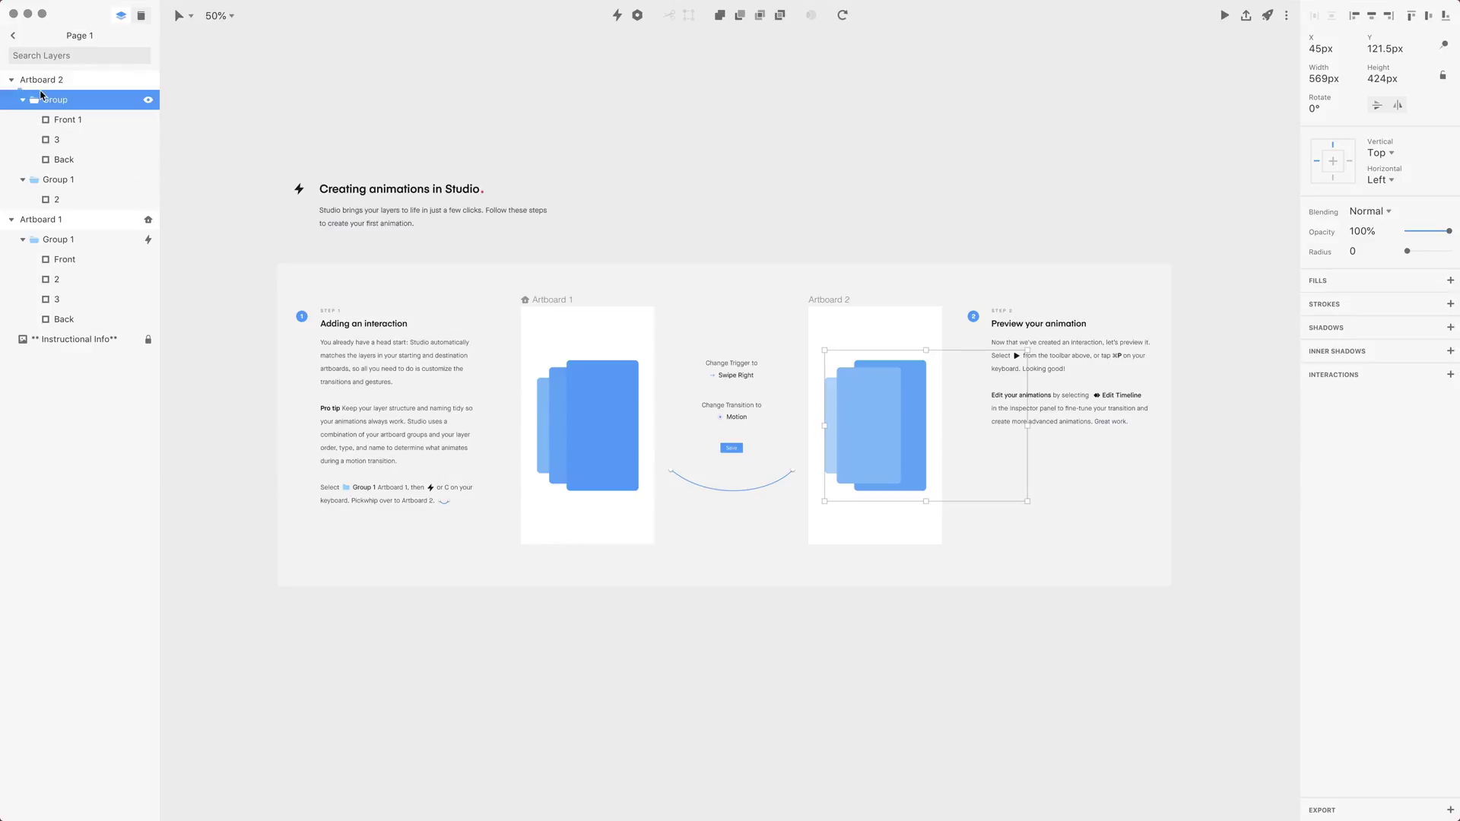
# Step: Nest the Group inside Group 1, then drill into Artboard 1's Group 1 selecting the Front, 2 and 3 cards
pyautogui.hotkey('shift', '`')
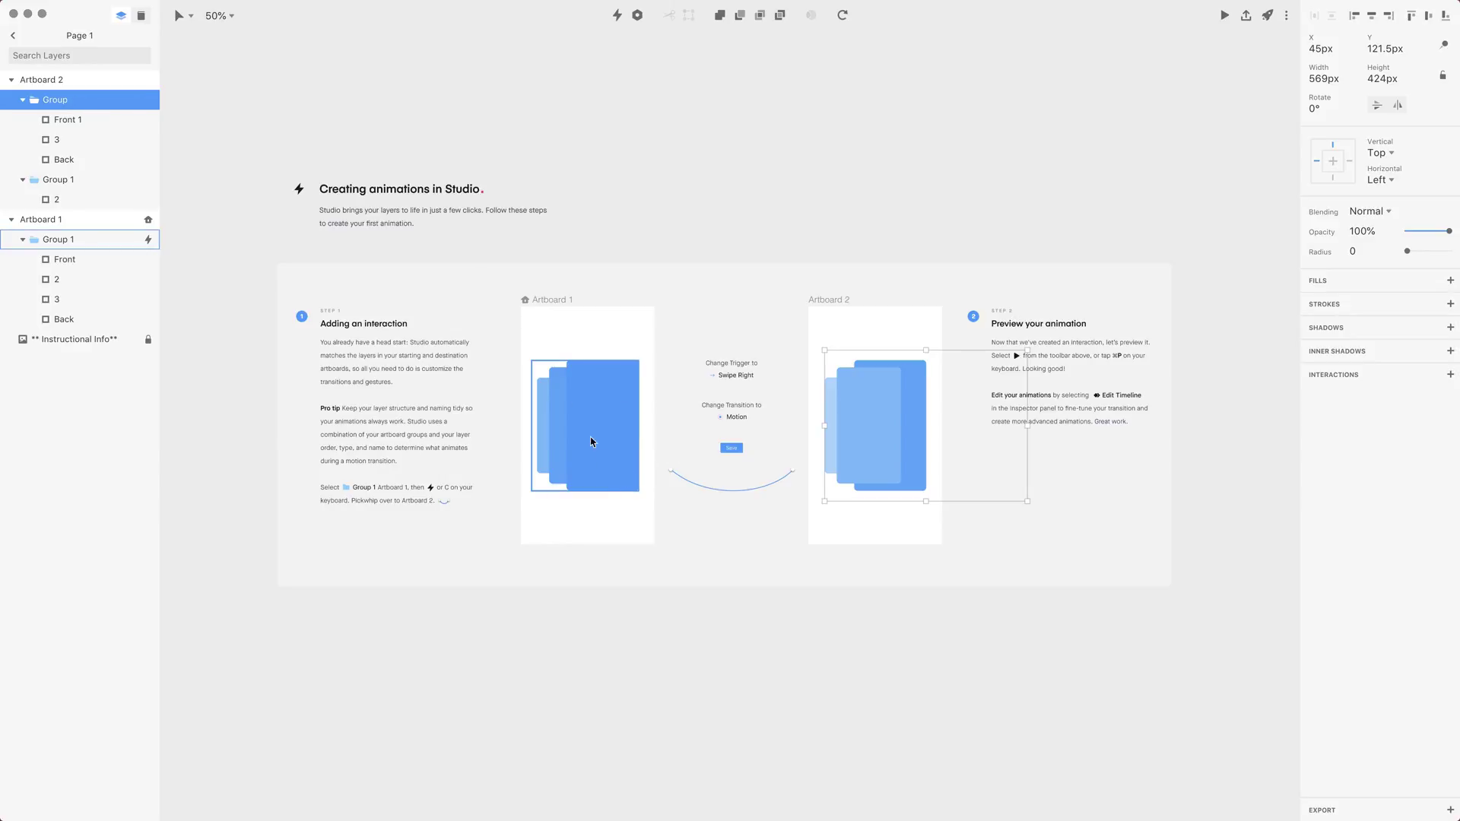
pyautogui.press('super+bracketleft')
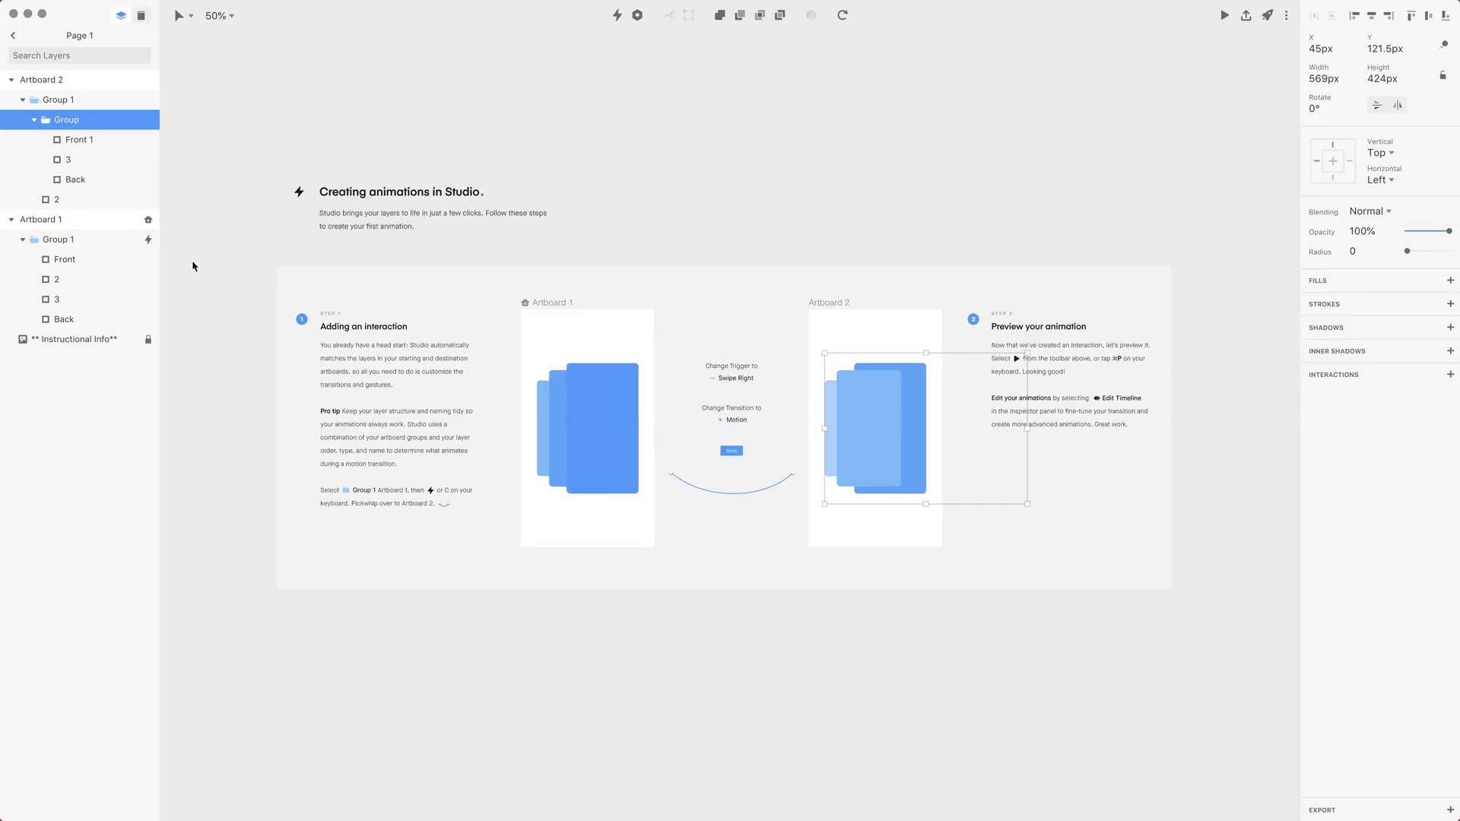
pyautogui.click(608, 413)
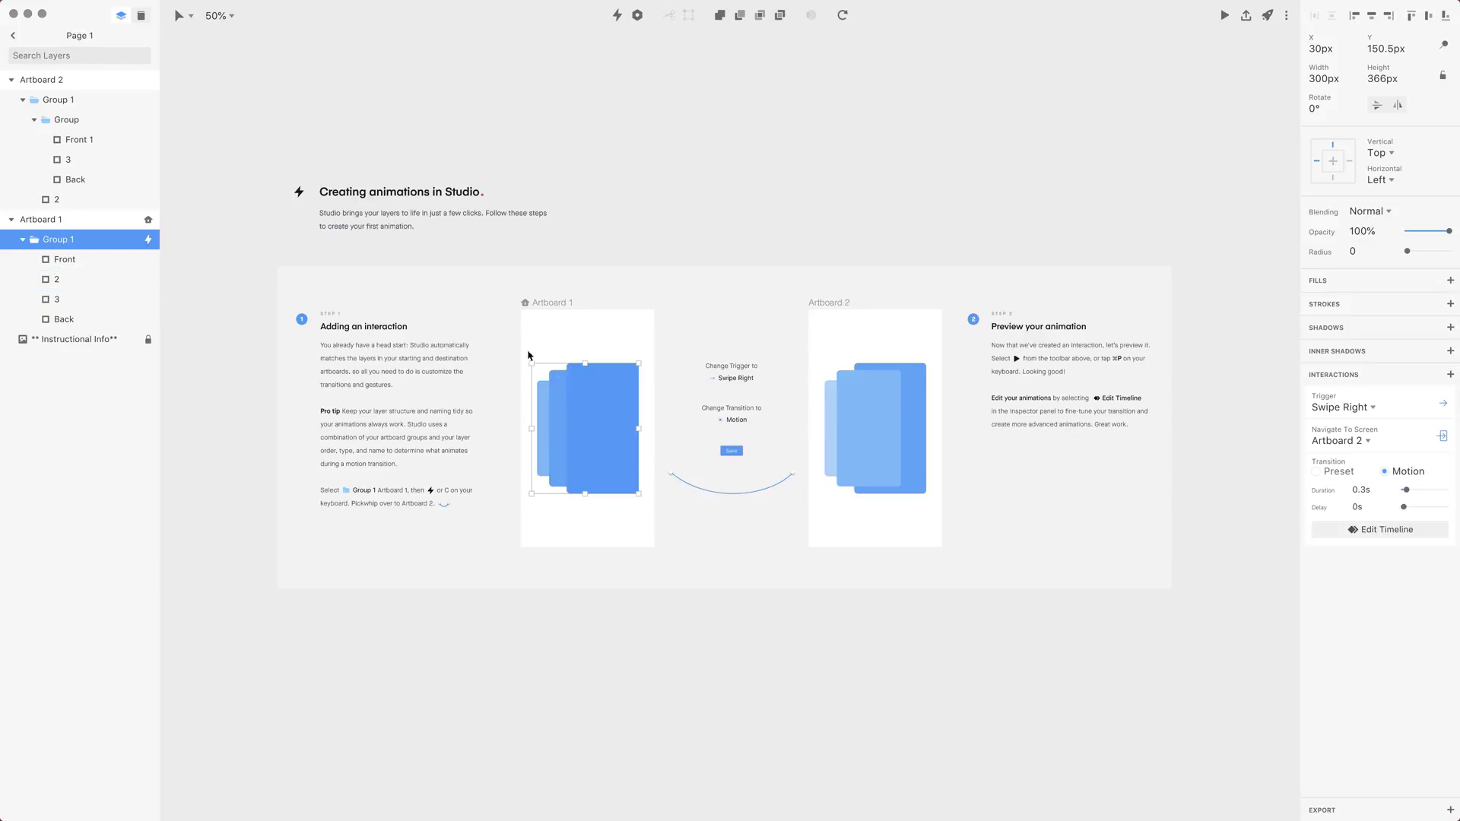
pyautogui.doubleClick(593, 416)
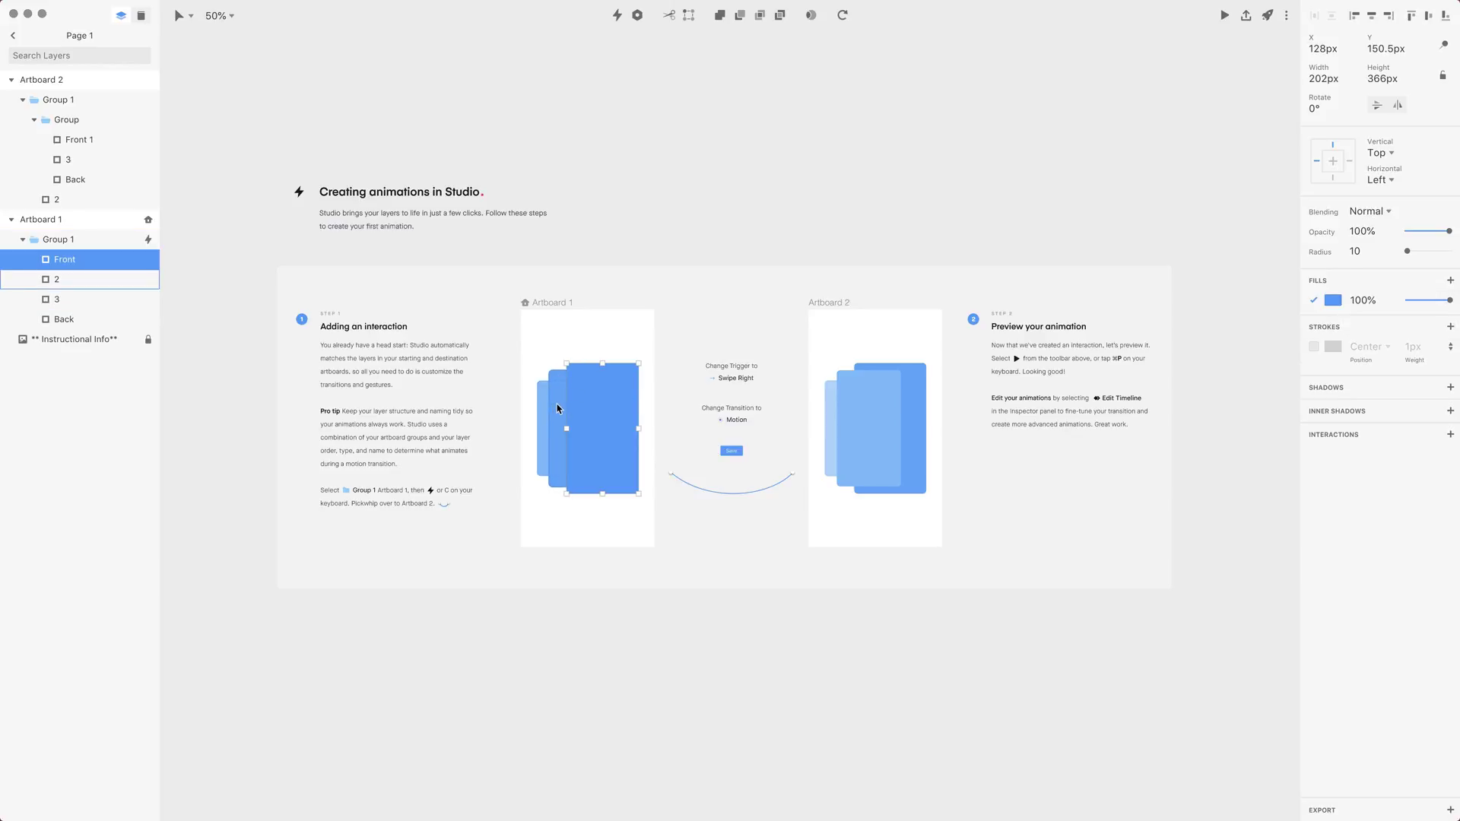
pyautogui.click(553, 405)
pyautogui.click(543, 412)
pyautogui.click(622, 401)
pyautogui.scroll(-1, 624, 319)
pyautogui.click(644, 240)
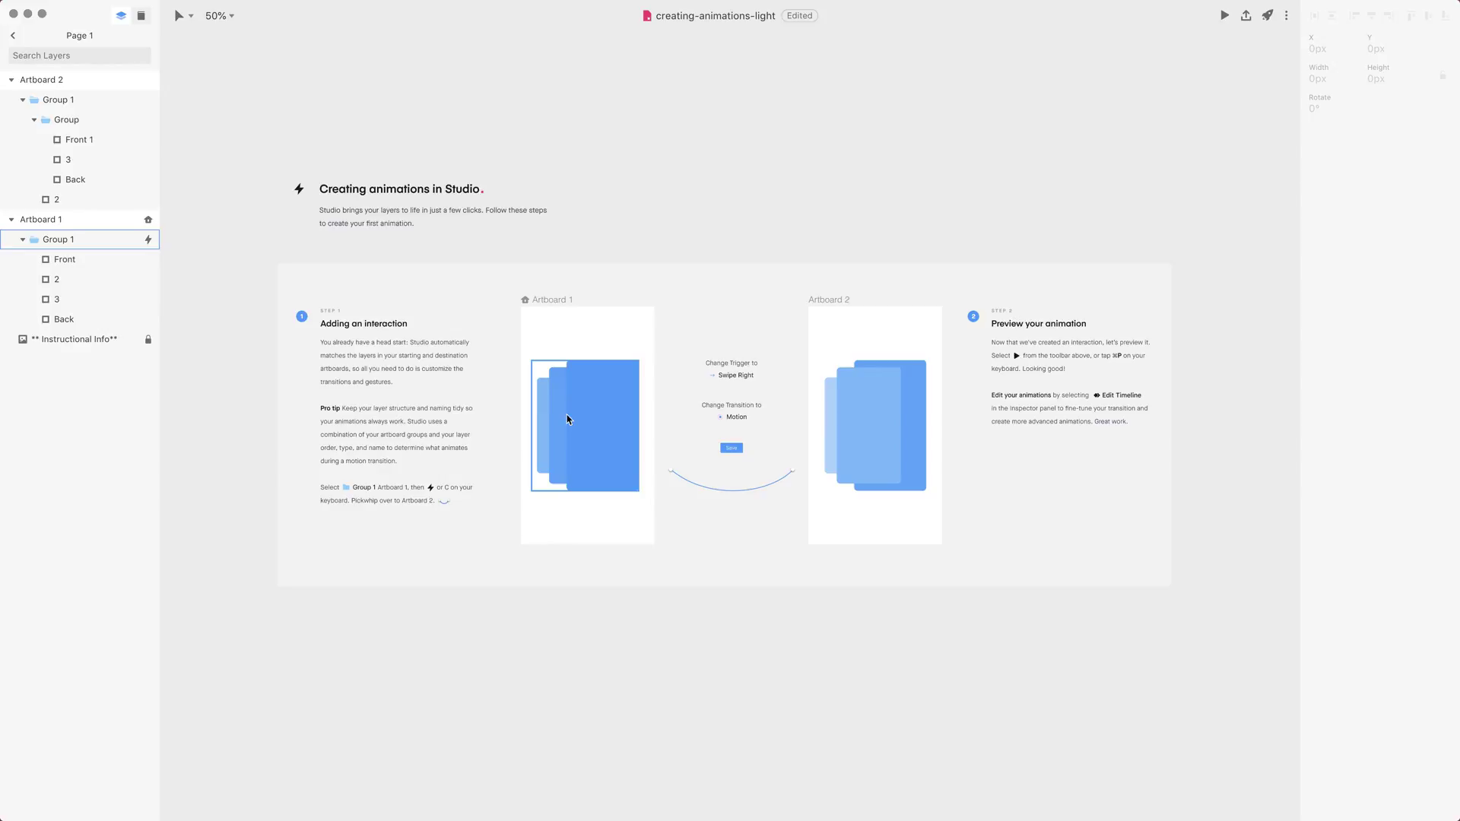
# Step: Cmd-click layer 2 and the Front card directly on the canvas, then clear the selection
pyautogui.press('super')
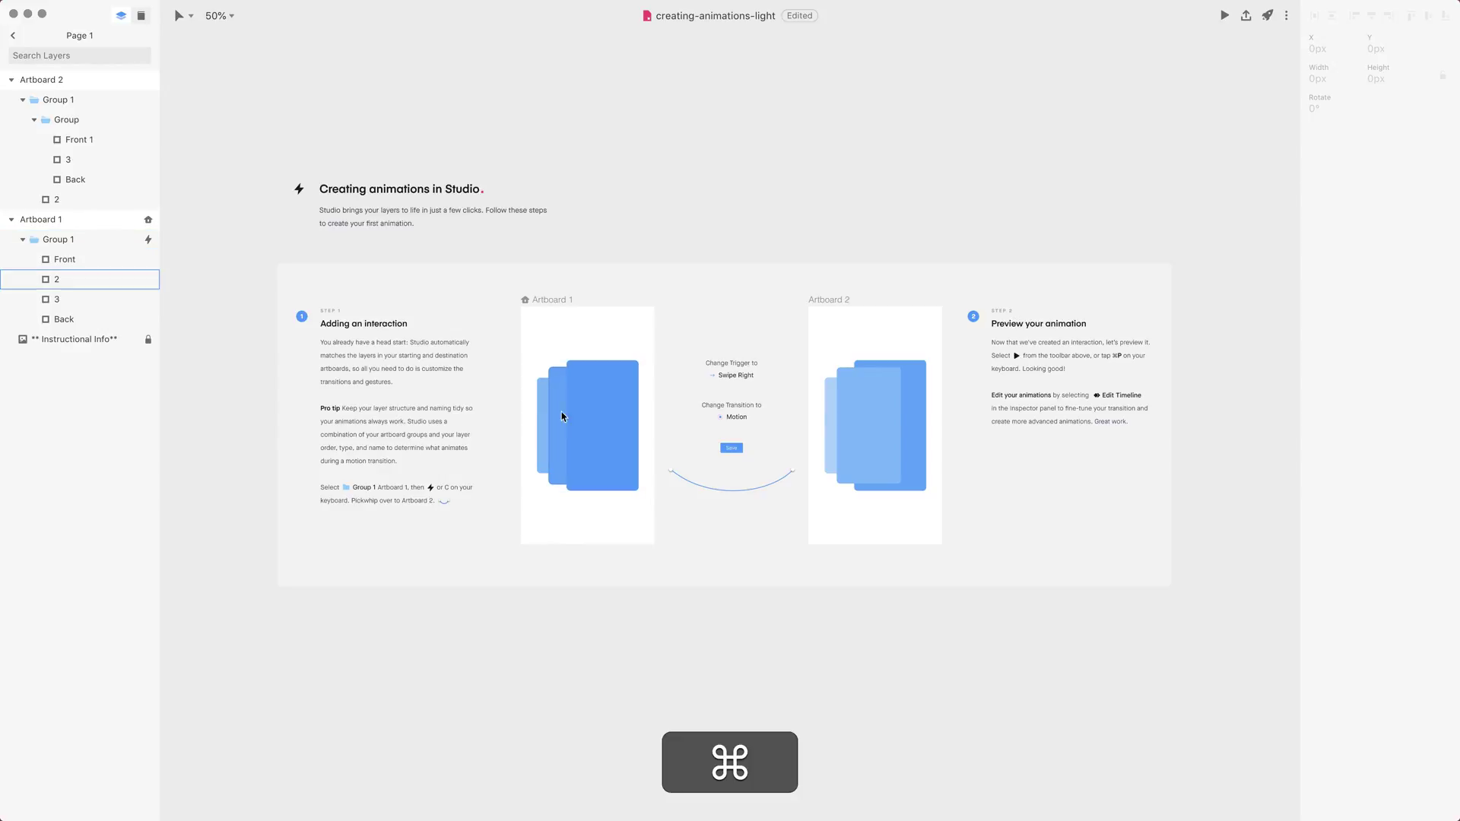
pyautogui.keyDown('super'); pyautogui.click(564, 417); pyautogui.keyUp('super')
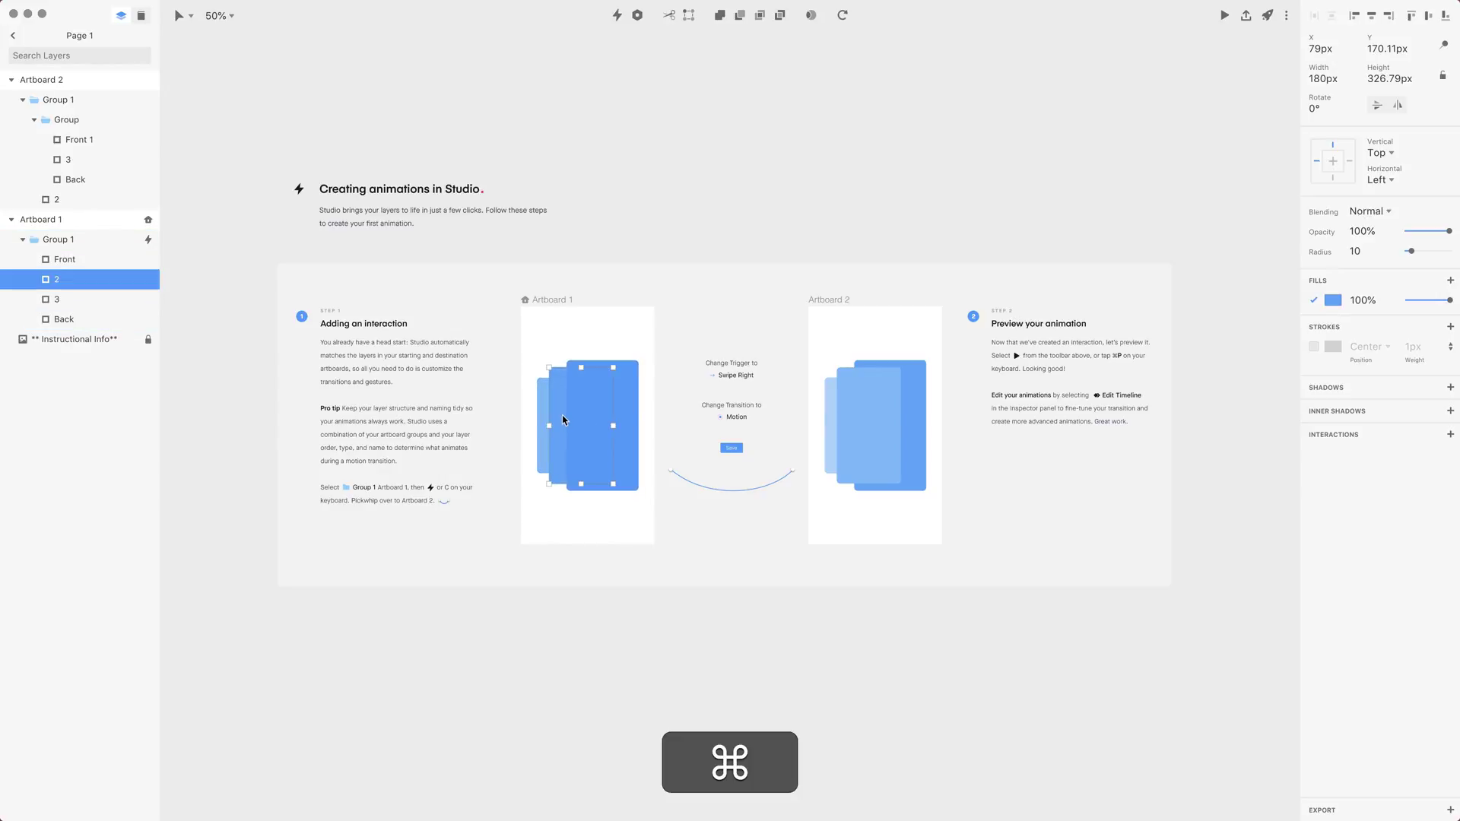
pyautogui.keyDown('super'); pyautogui.click(632, 409); pyautogui.keyUp('super')
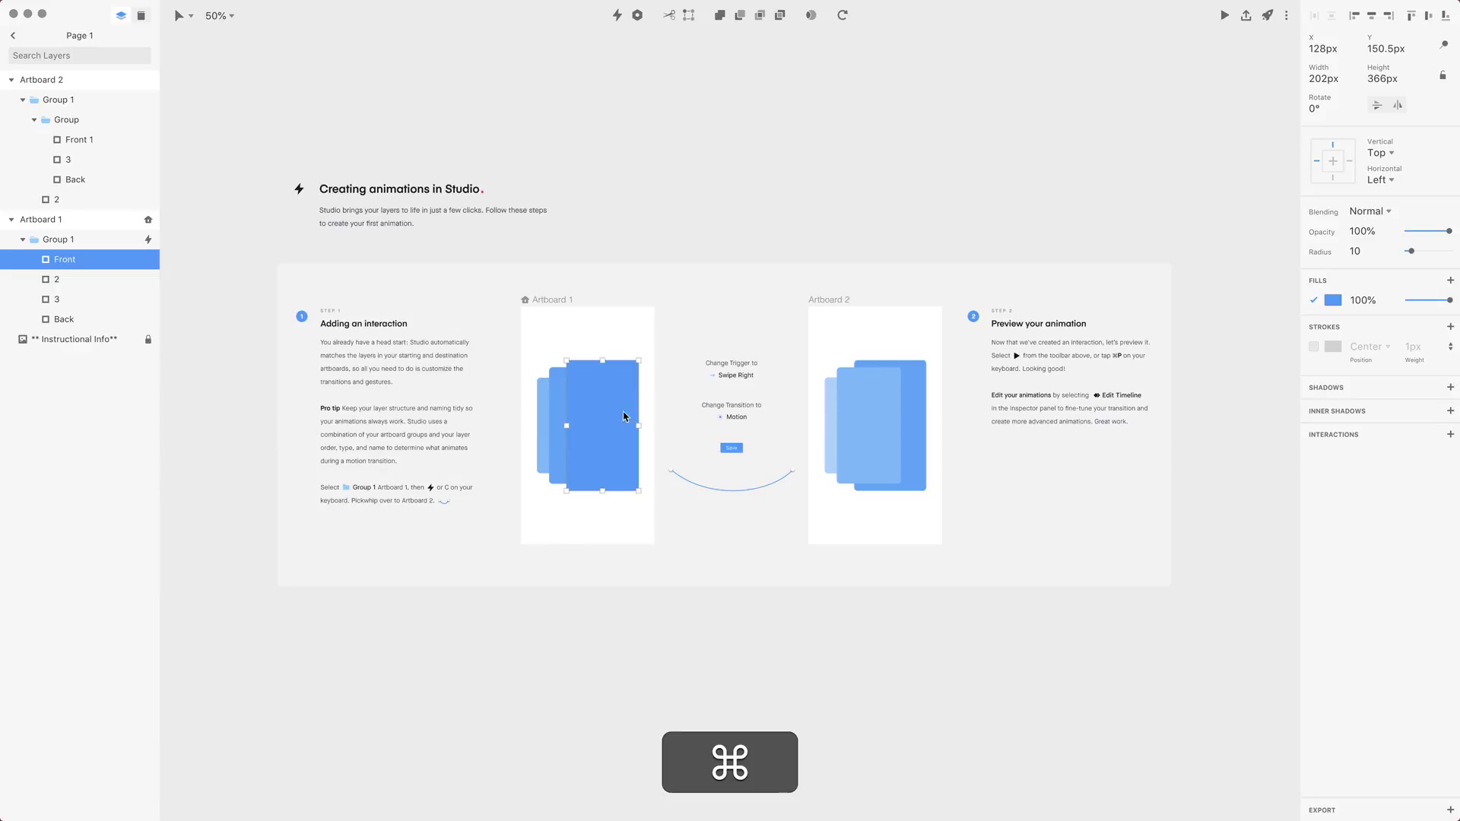
pyautogui.keyDown('super'); pyautogui.click(555, 421); pyautogui.keyUp('super')
pyautogui.click(636, 186)
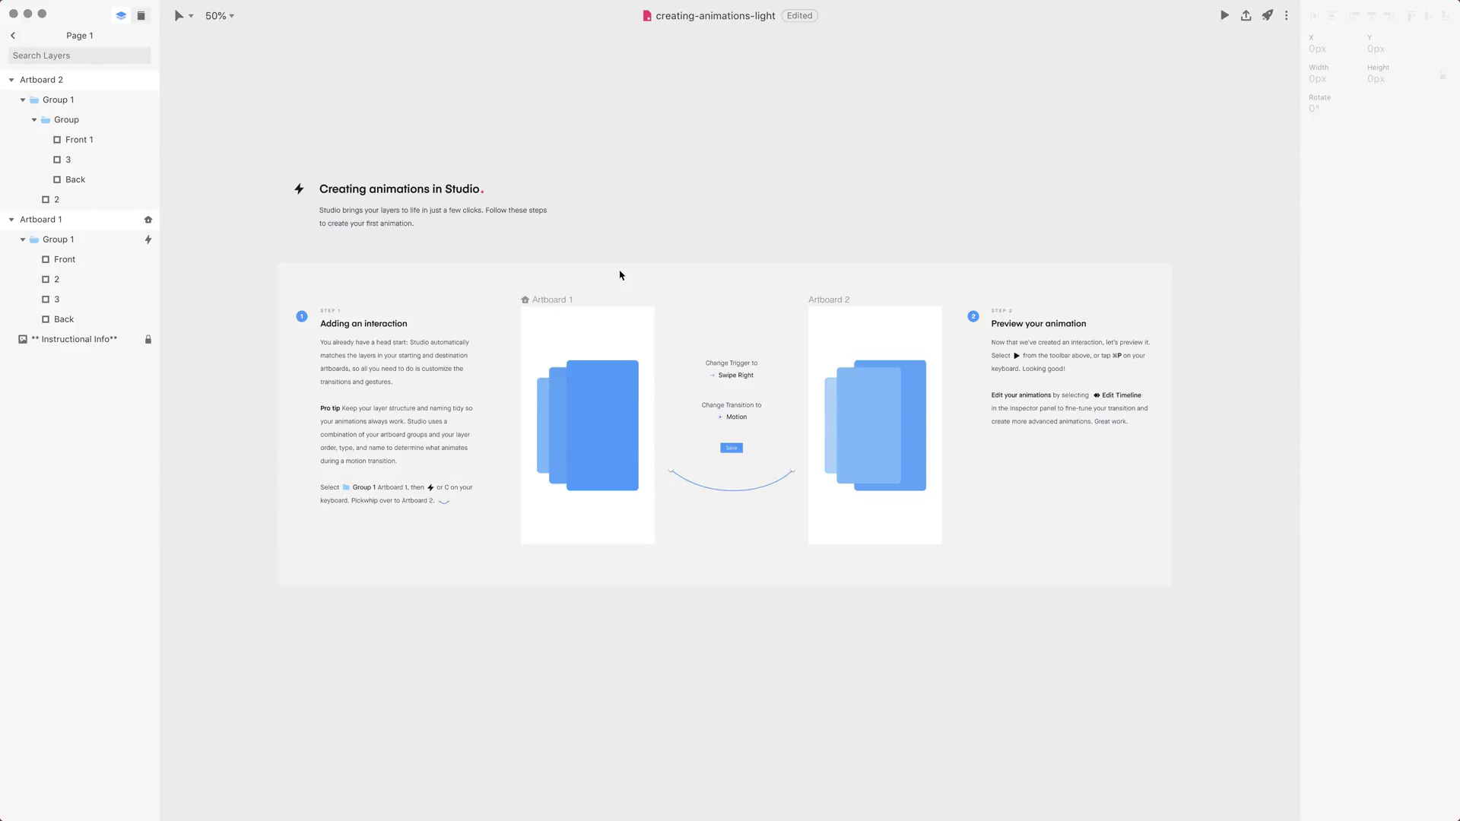
pyautogui.hotkey('shift', 'Tab')
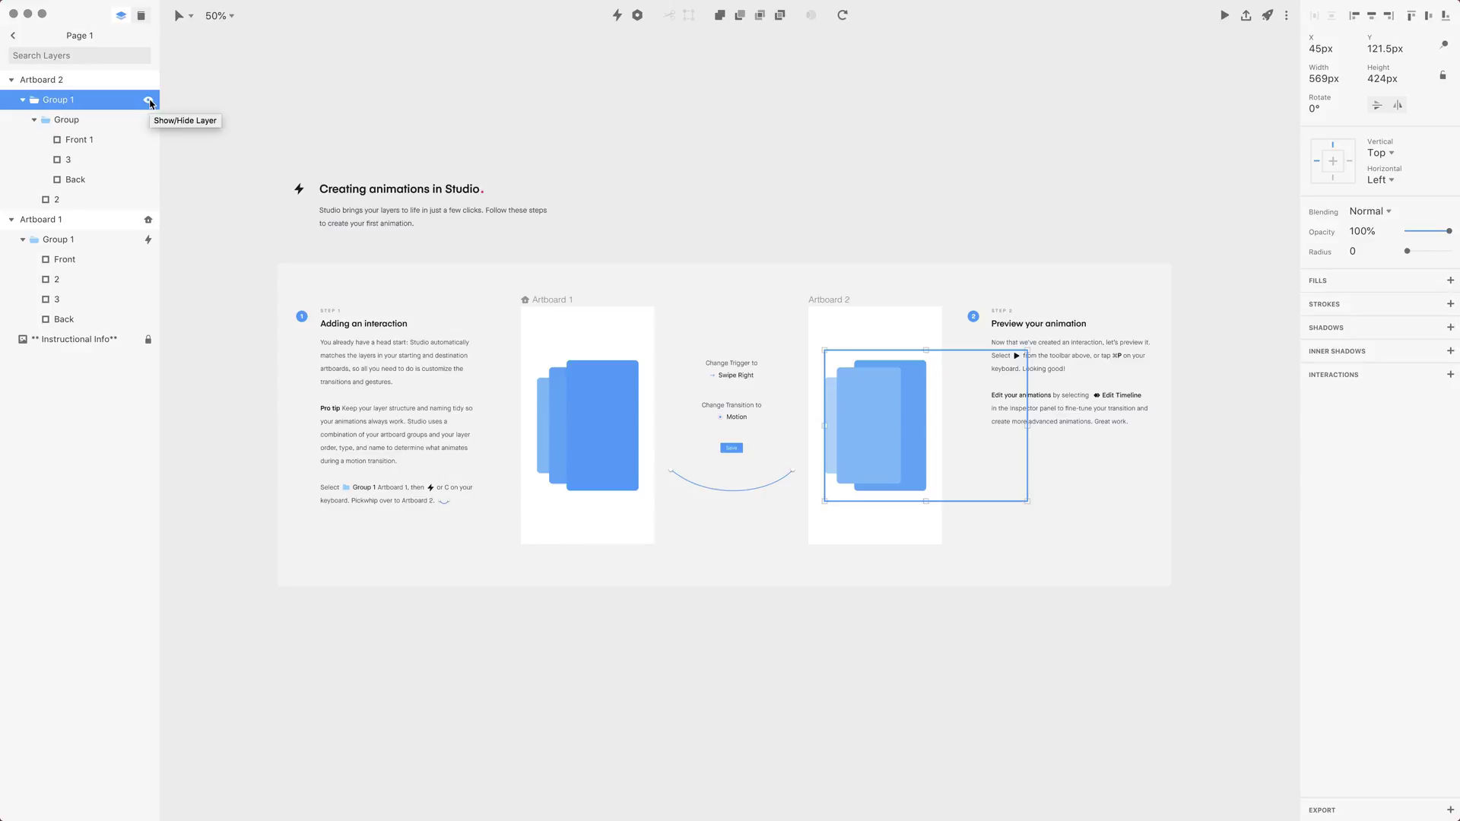
pyautogui.click(149, 100)
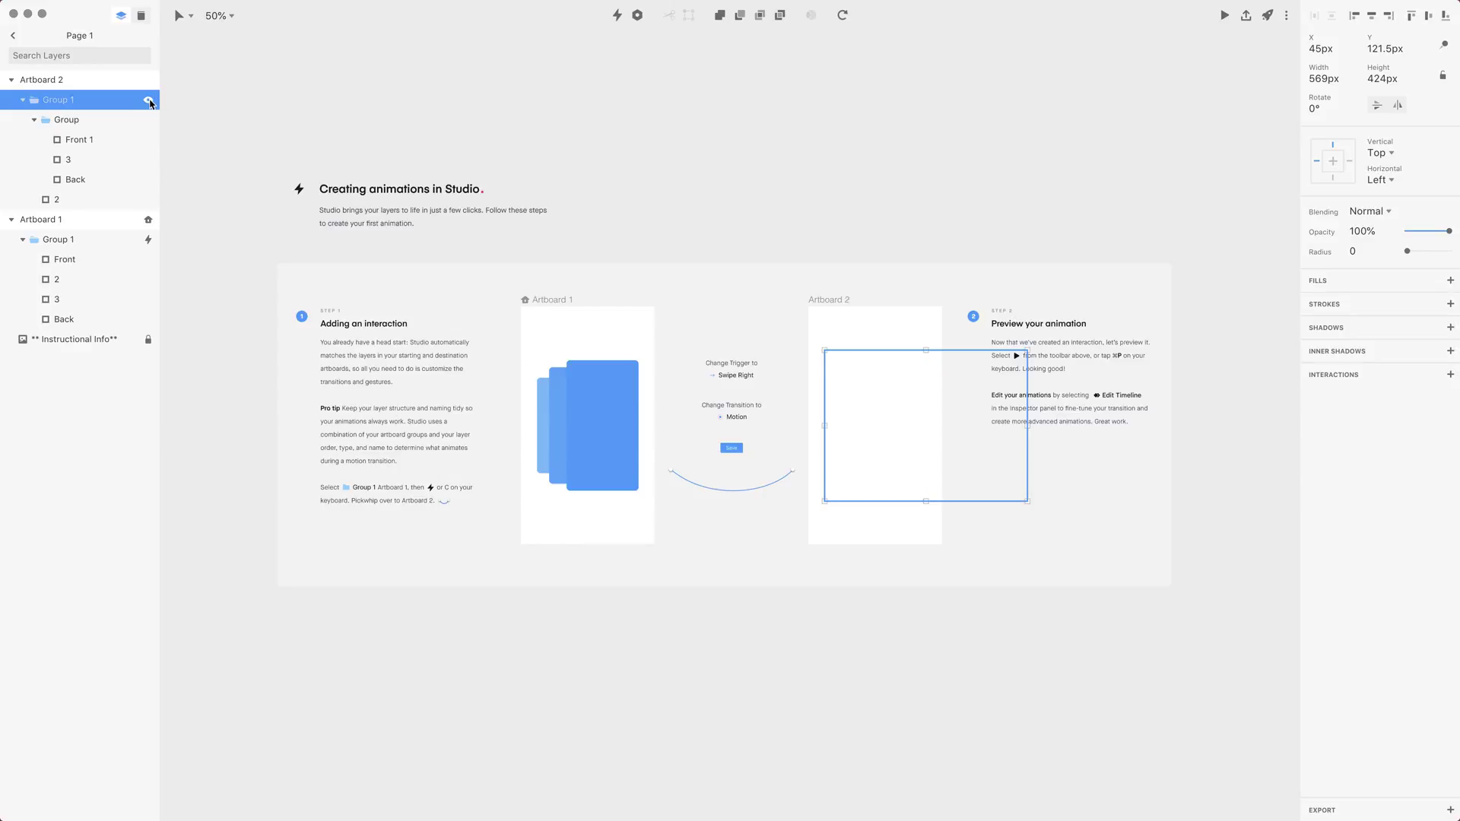
pyautogui.click(149, 101)
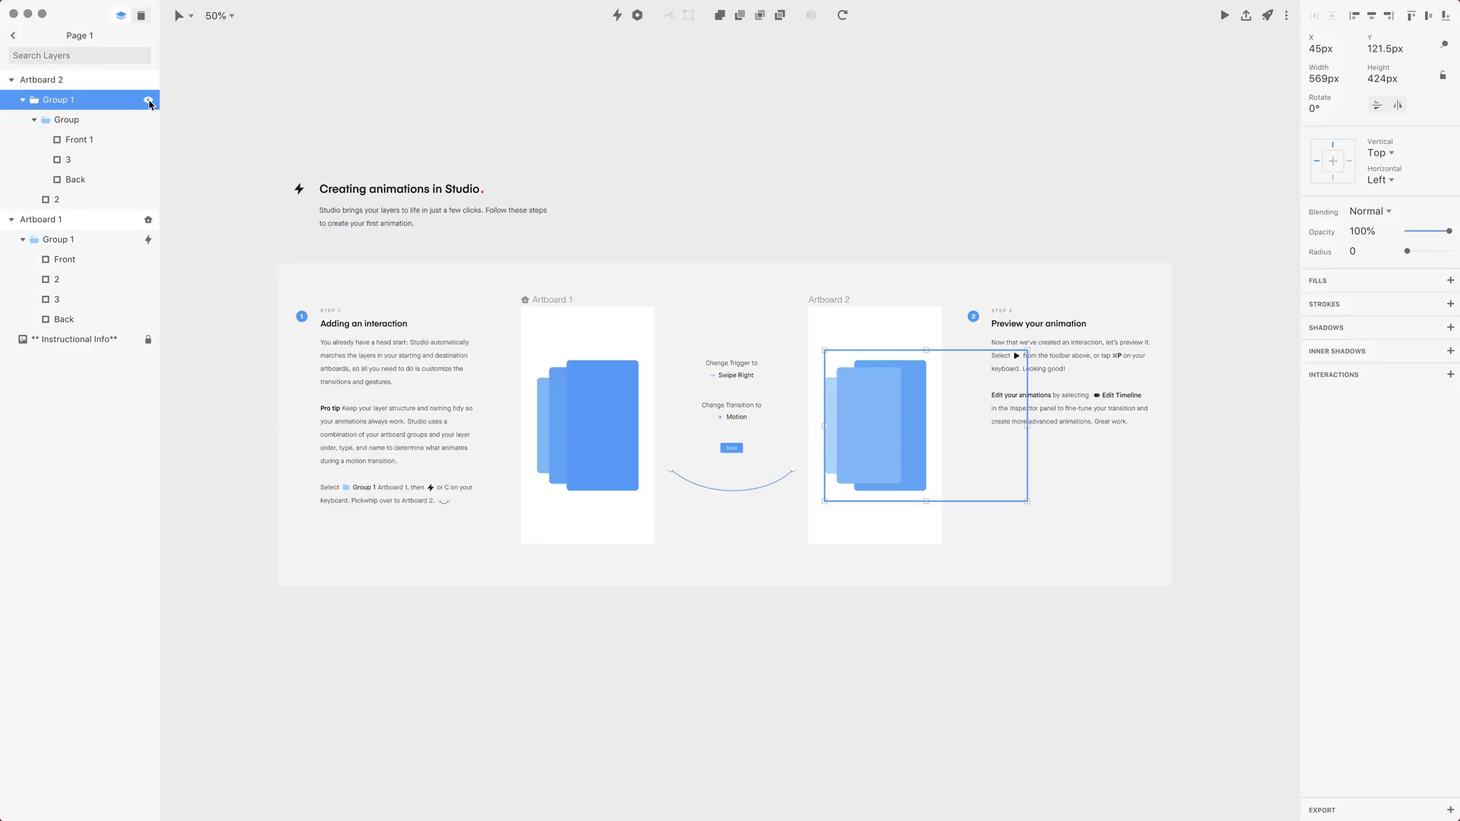
pyautogui.press('super')
pyautogui.press('shift+super+h')
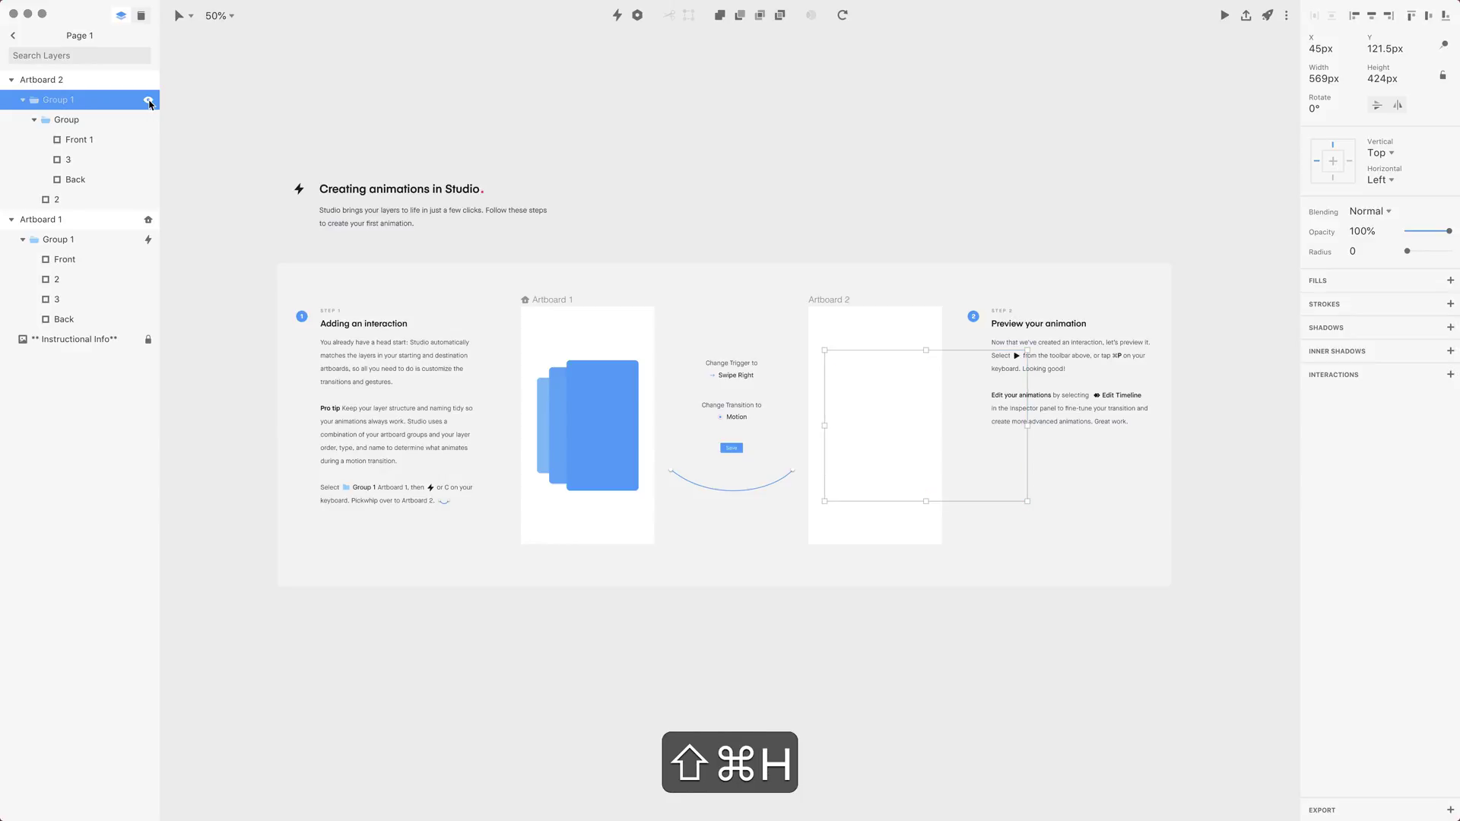
pyautogui.press('shift+super+h')
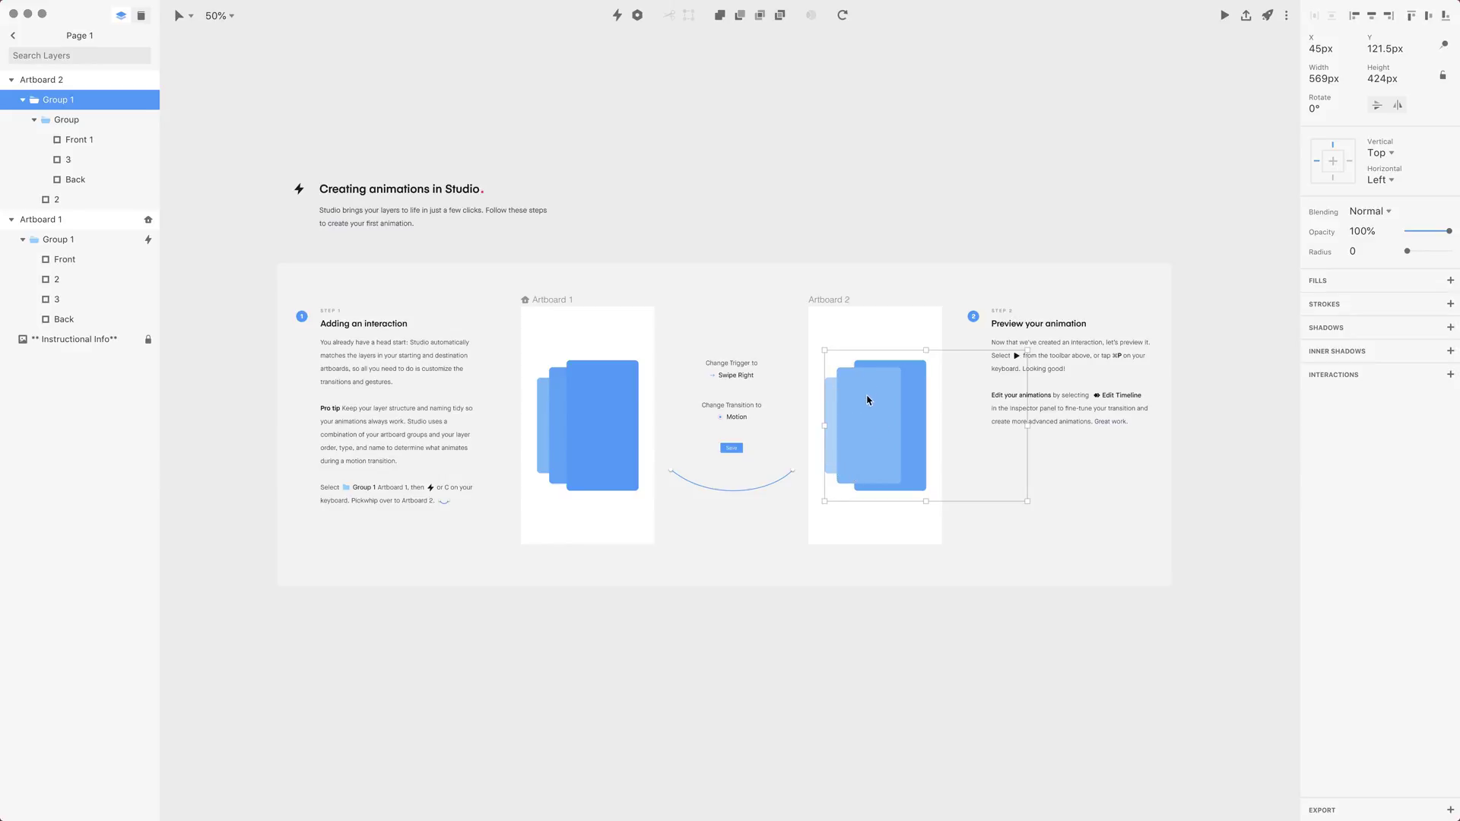
# Step: Lock Artboard 2's Group 1 with its layer-row lock icon, then unlock it
pyautogui.moveTo(150, 103)
pyautogui.press('alt')
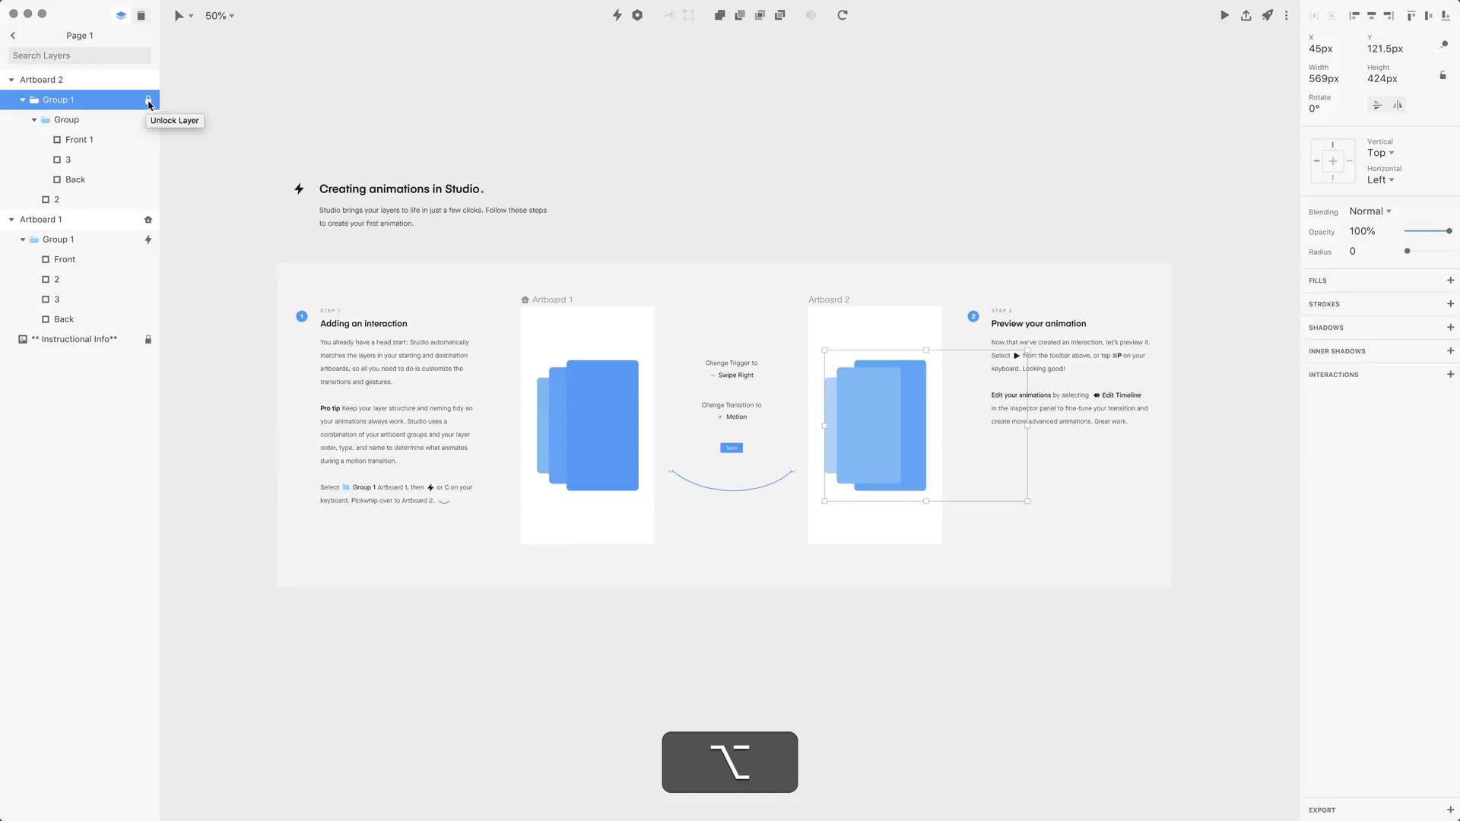
pyautogui.click(149, 102)
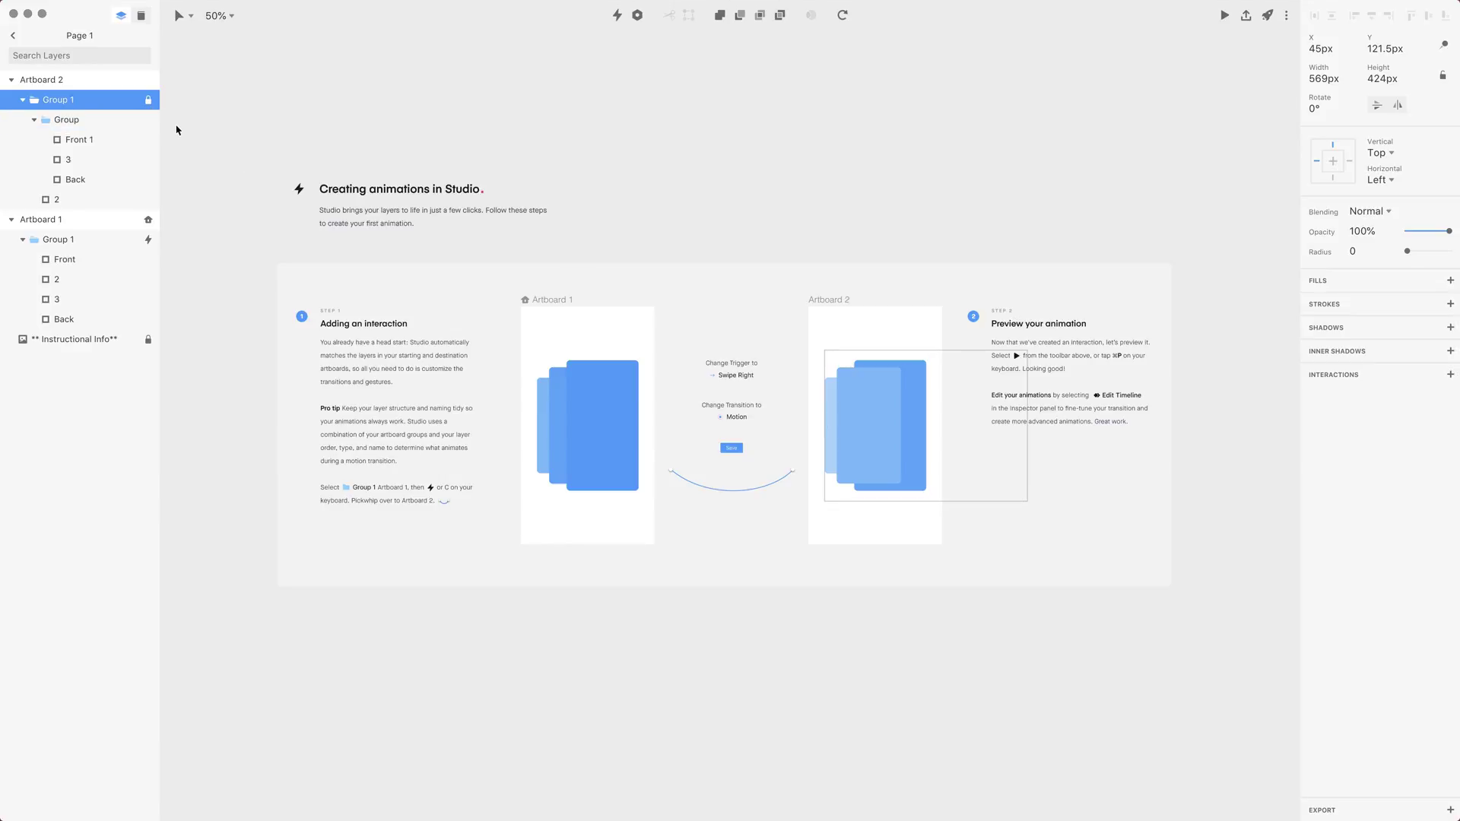
pyautogui.click(148, 101)
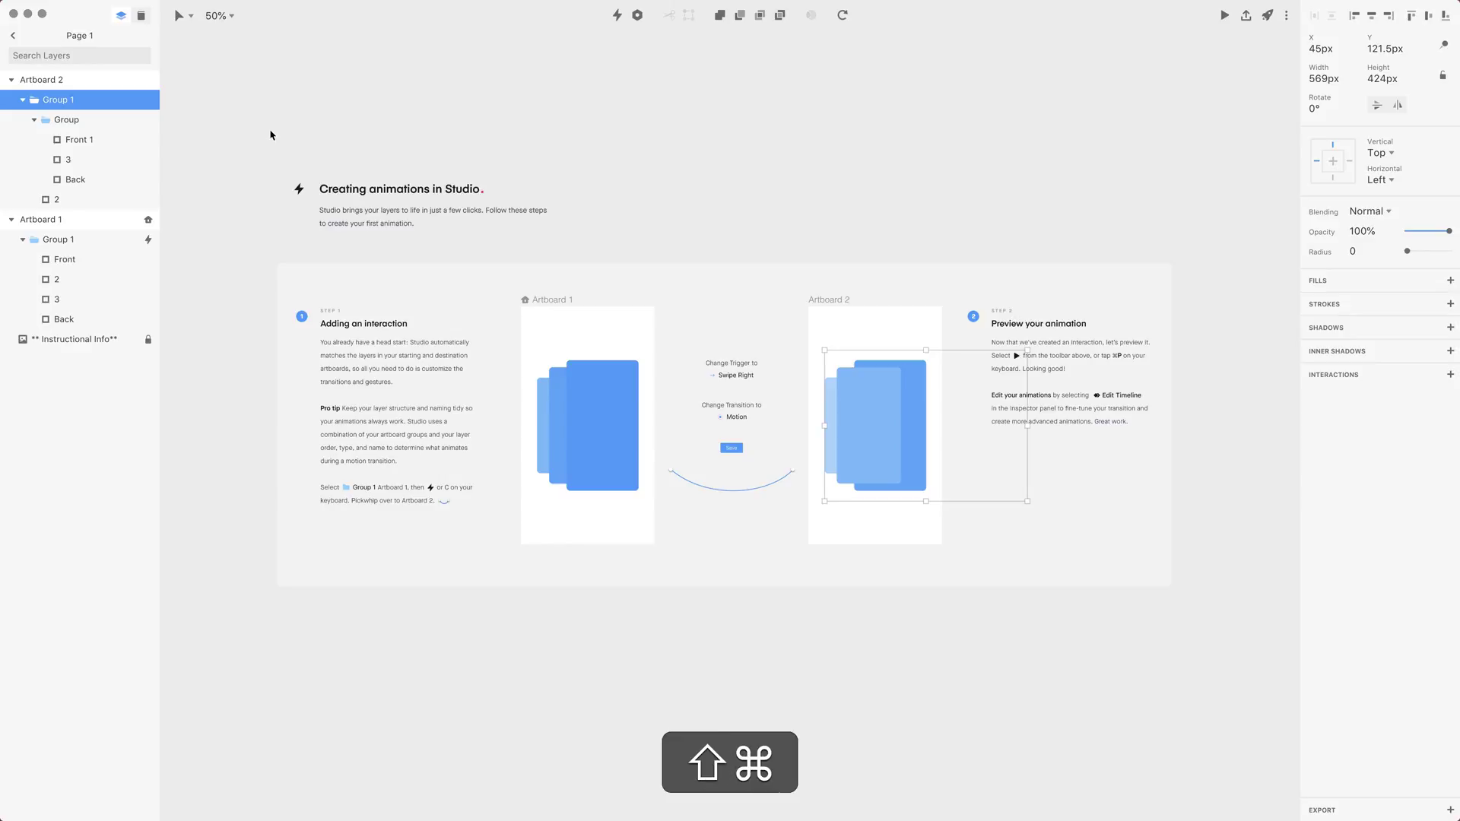
# Step: Lock Group 1 again with Shift+Cmd+L, then unlock it from its lock icon
pyautogui.press('shift+super+l')
pyautogui.press('shift+super+l')
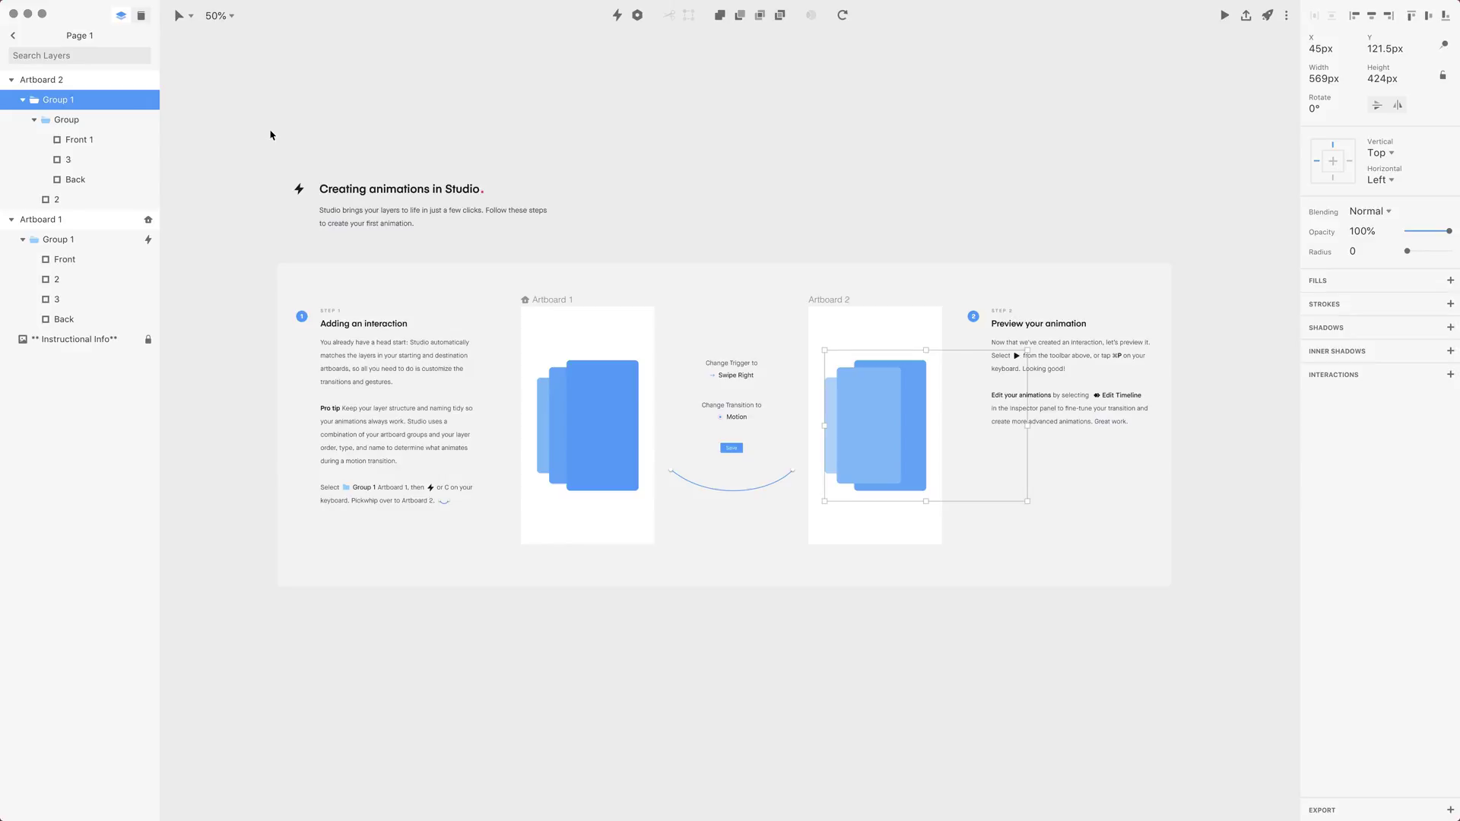
pyautogui.press('alt')
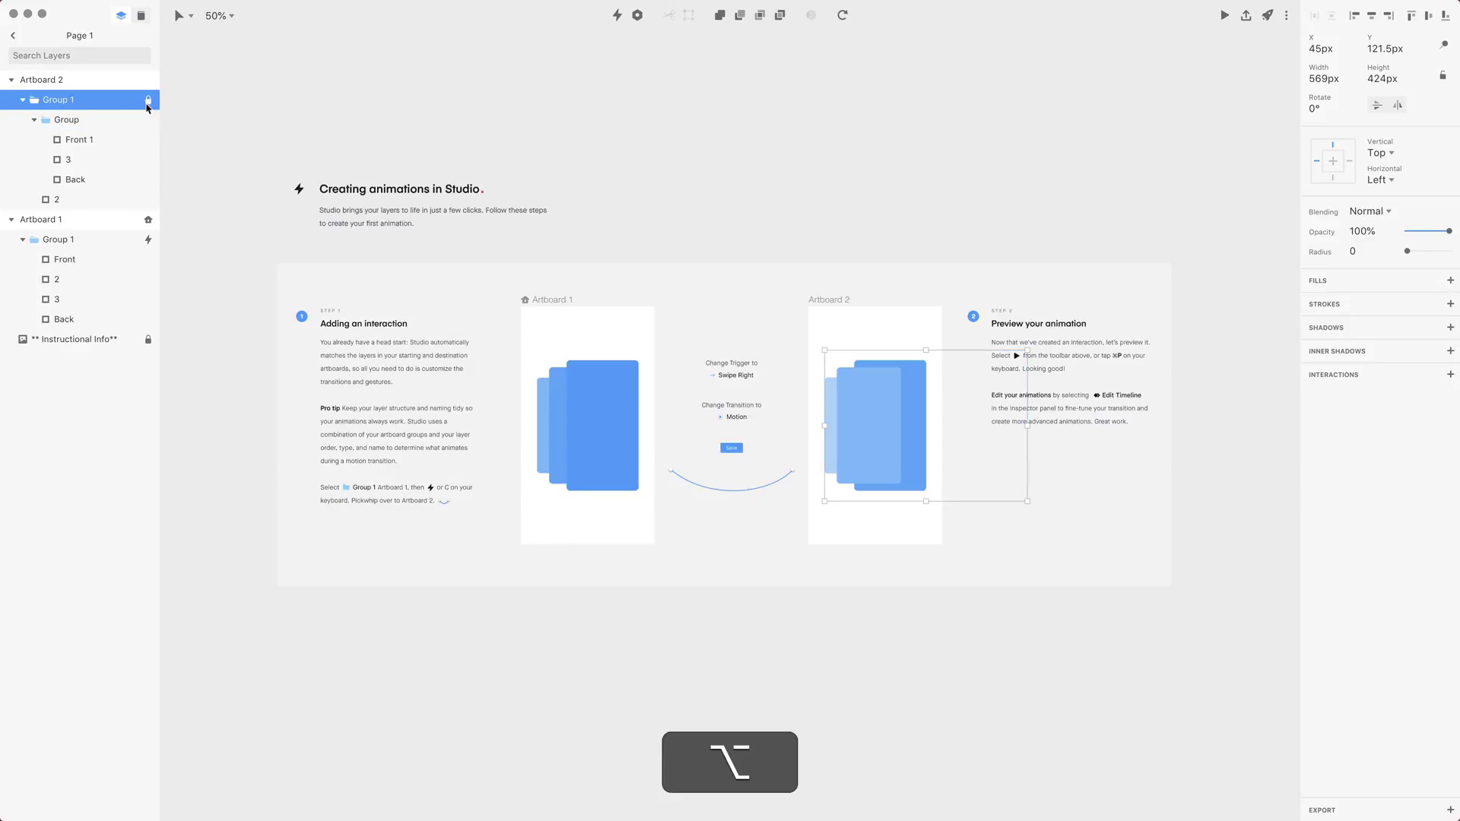
pyautogui.click(886, 411)
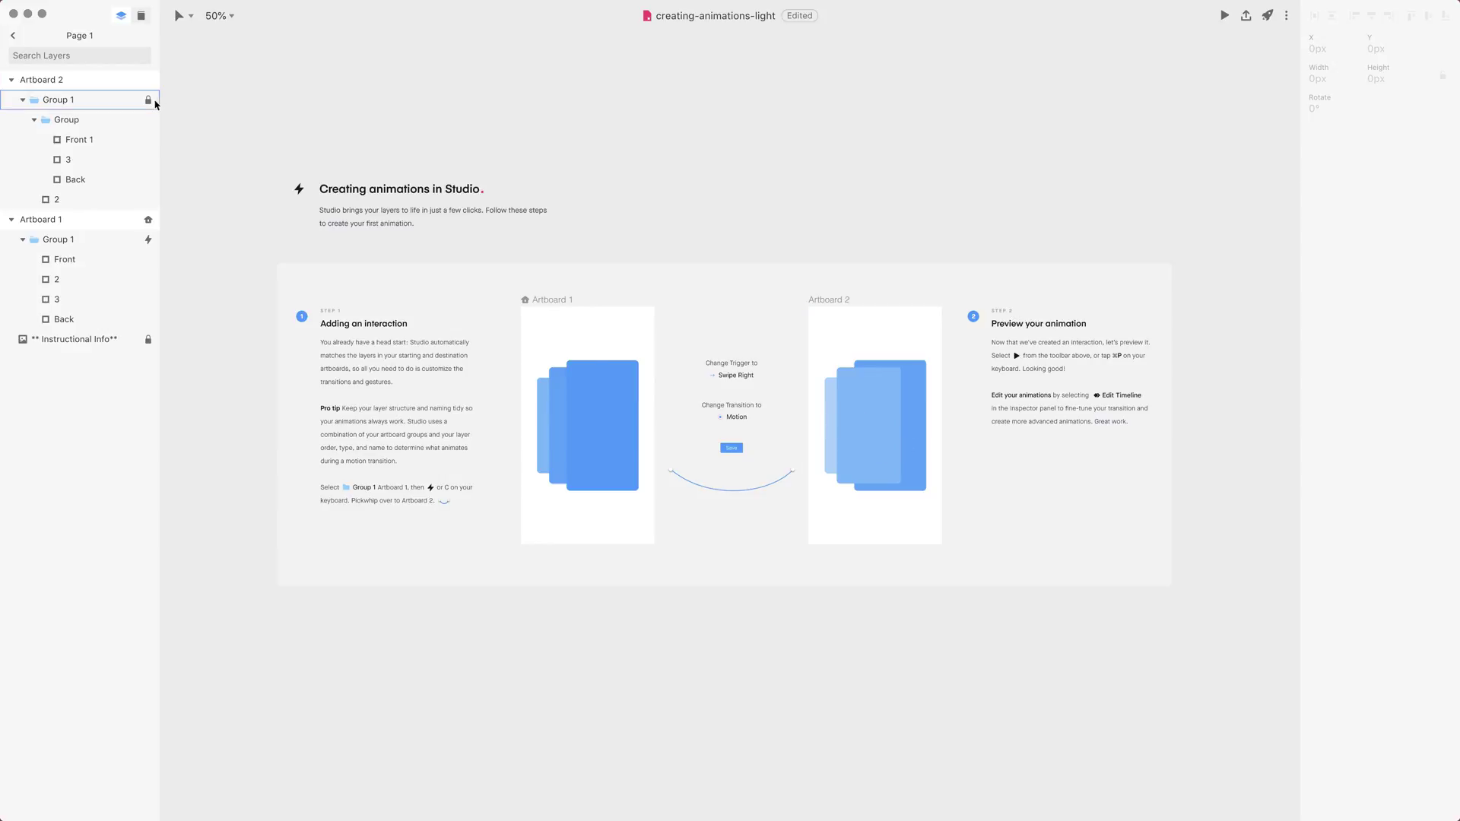
pyautogui.click(148, 100)
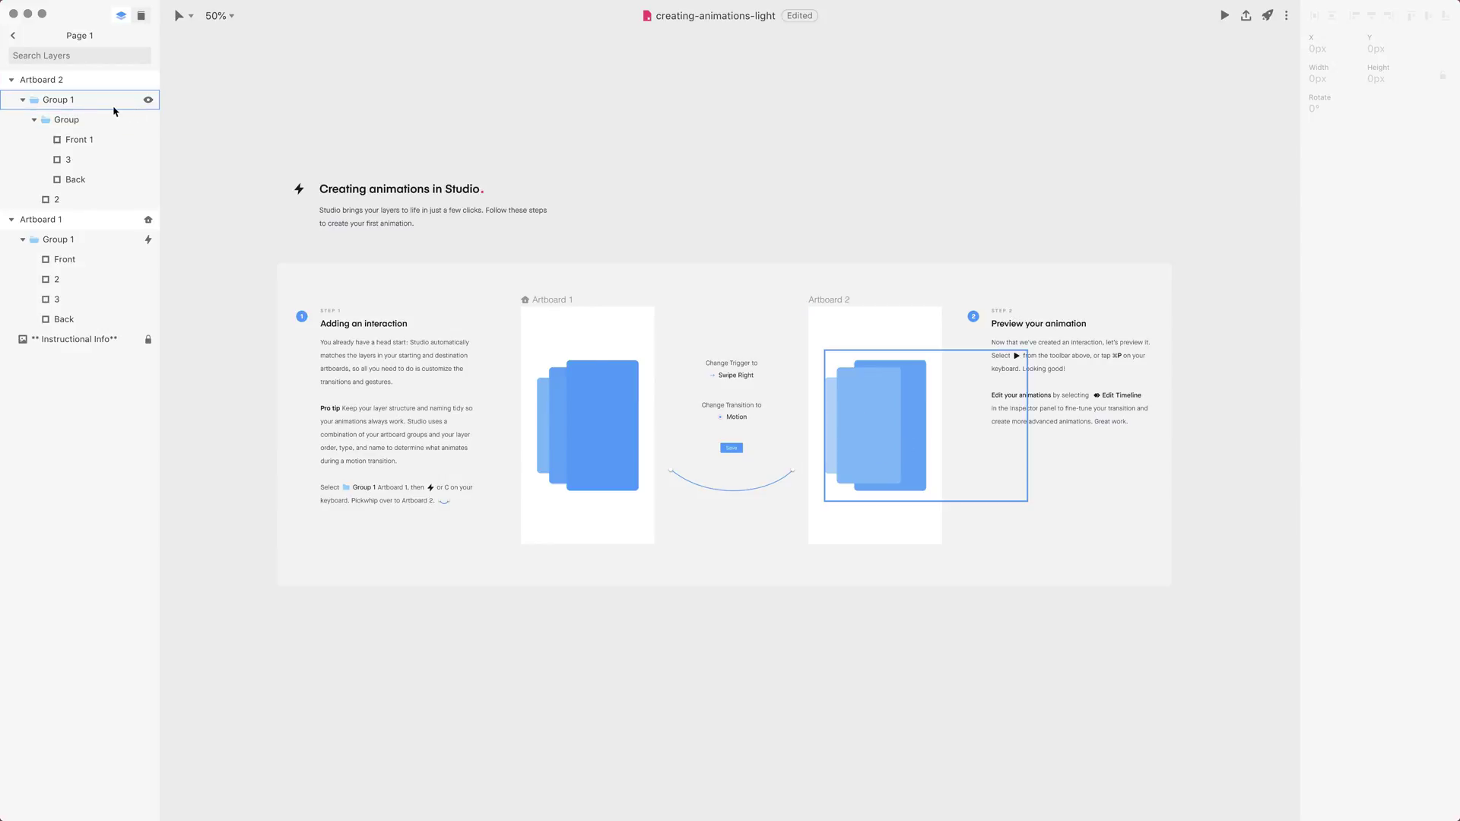
pyautogui.press('shift')
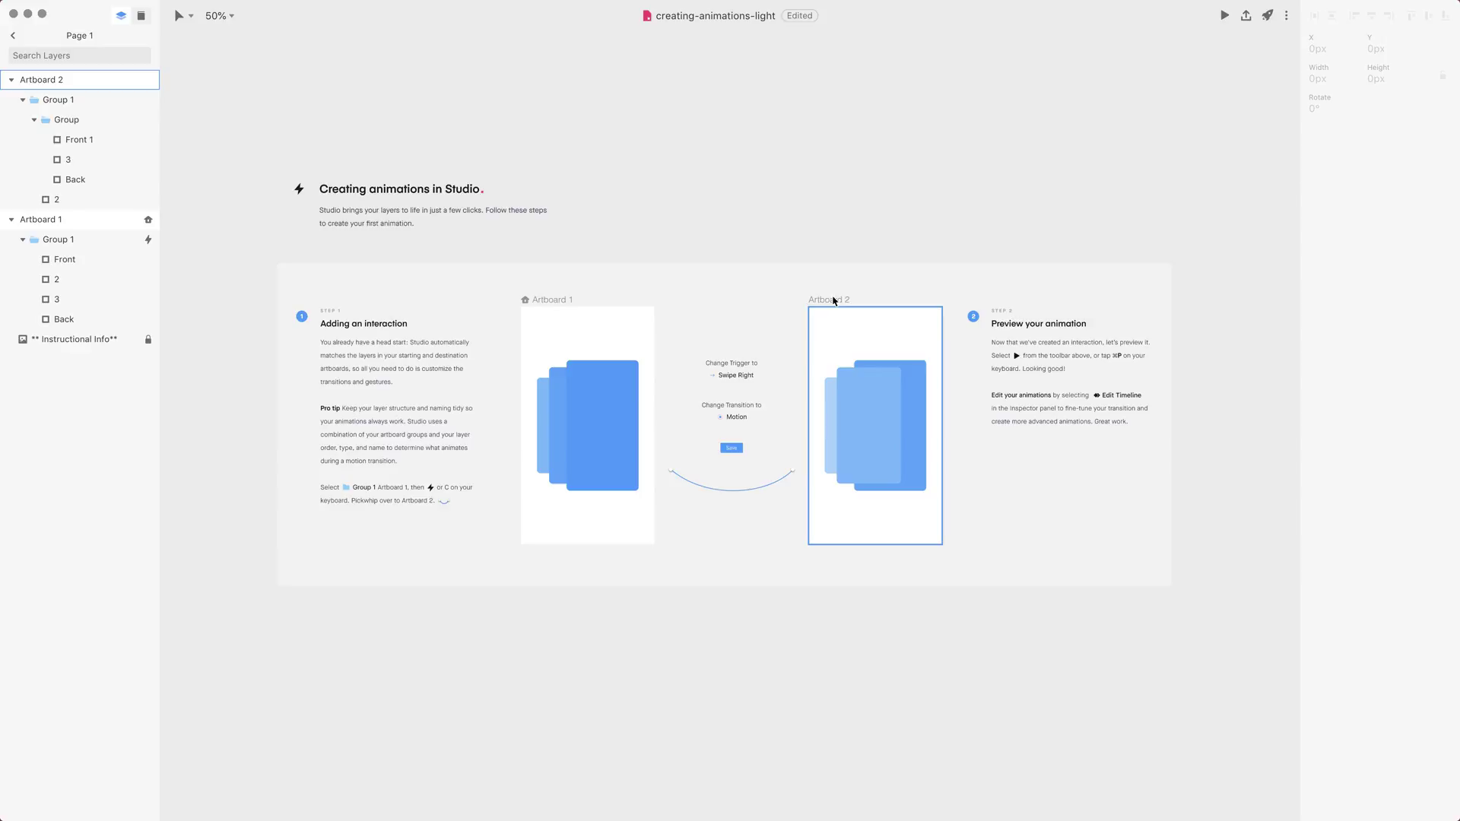
pyautogui.click(835, 302)
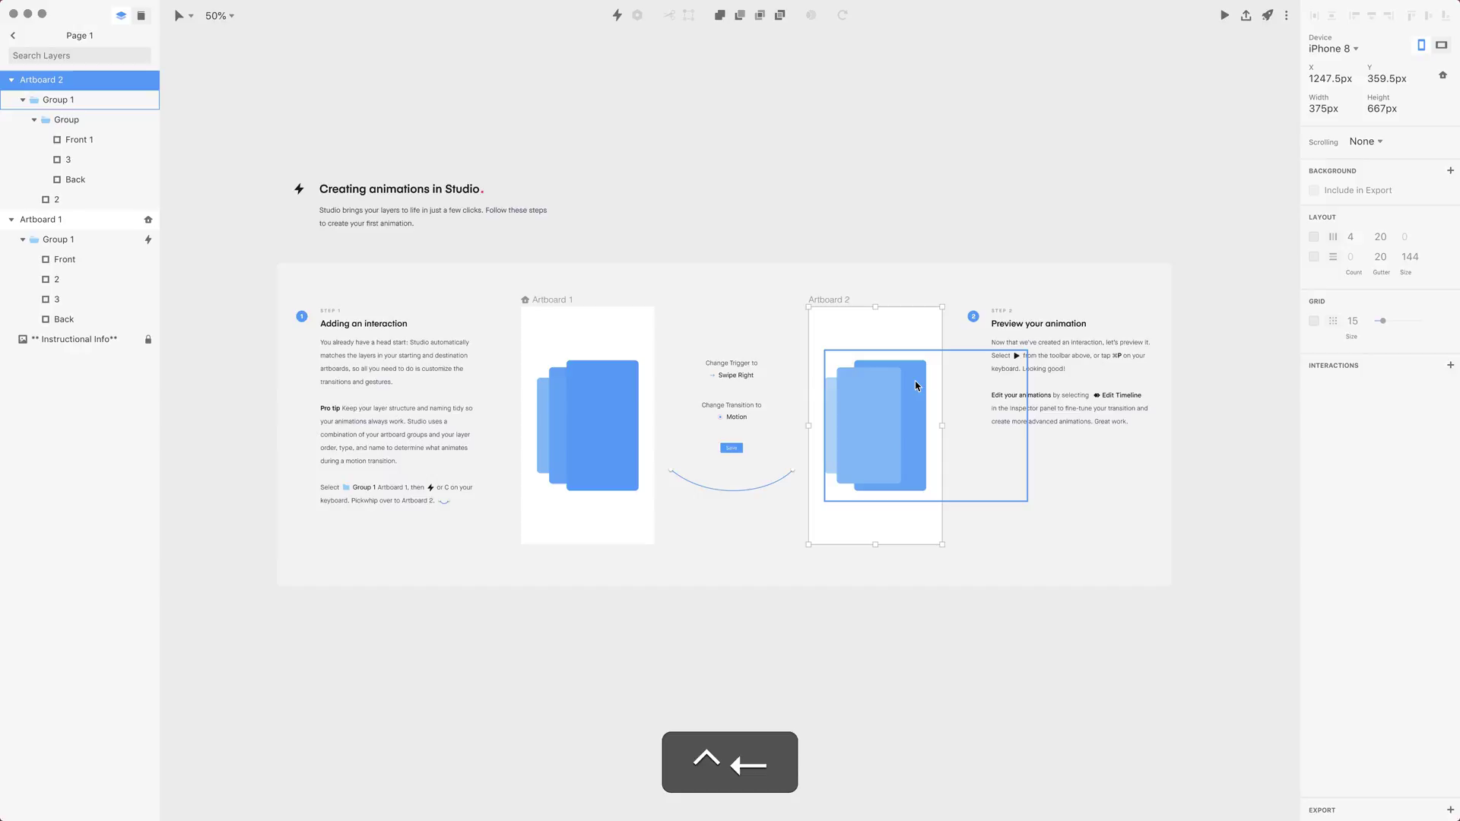
pyautogui.rightClick(831, 302)
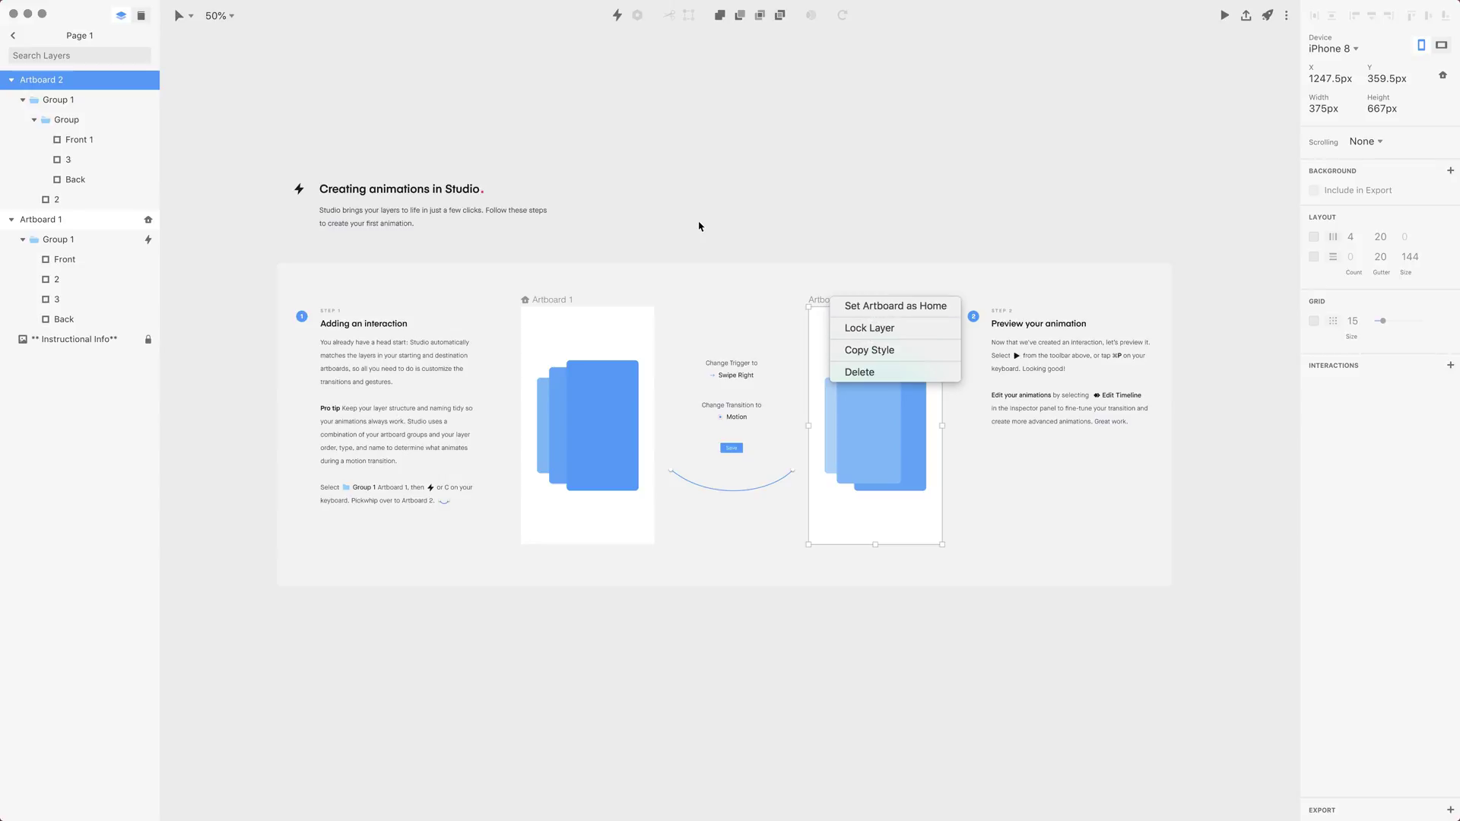
pyautogui.press('Escape')
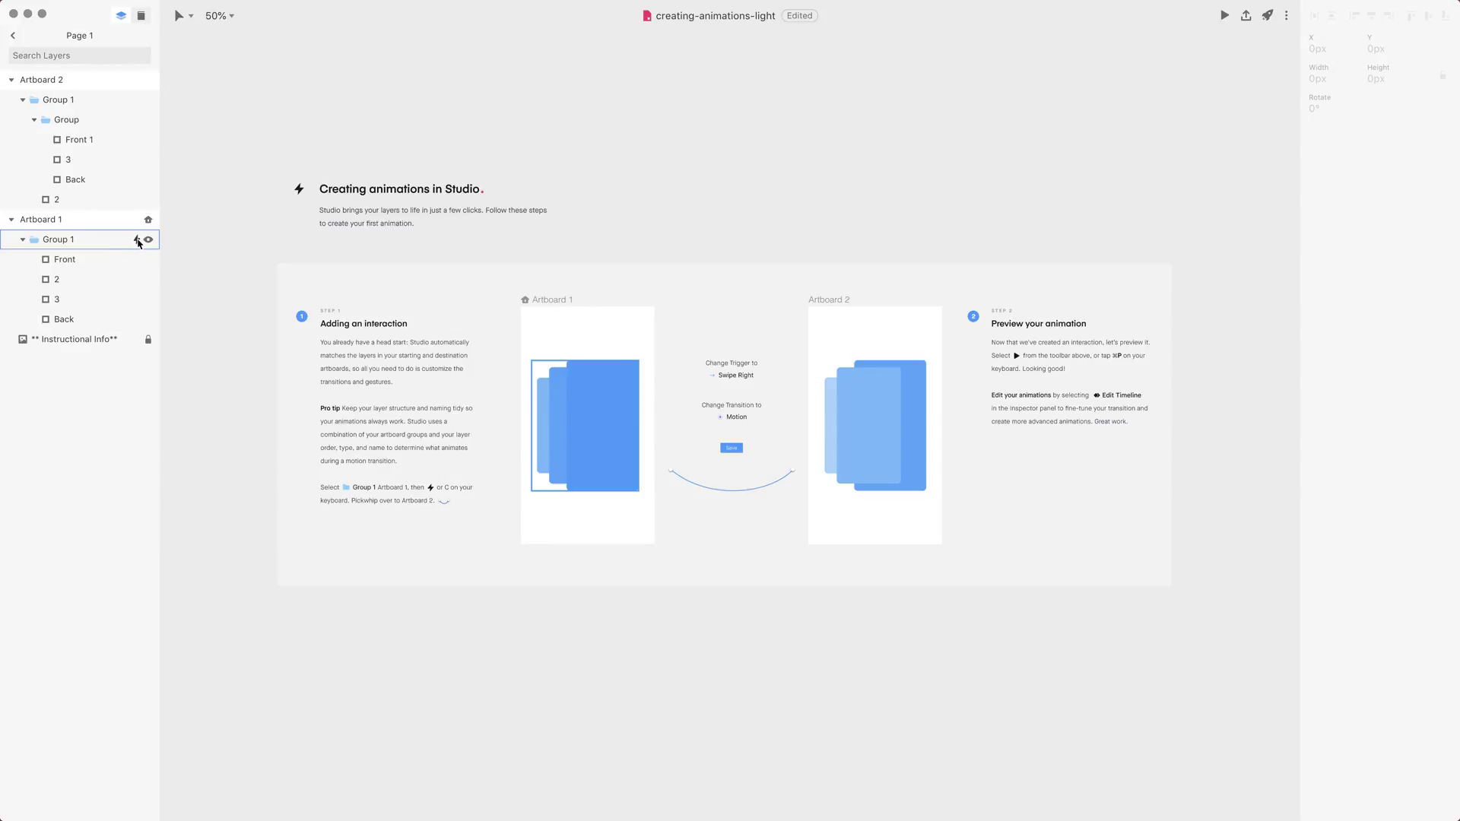
# Step: Select the Front card inside Artboard 1's Group 1 and make it a component named Front
pyautogui.click(601, 445)
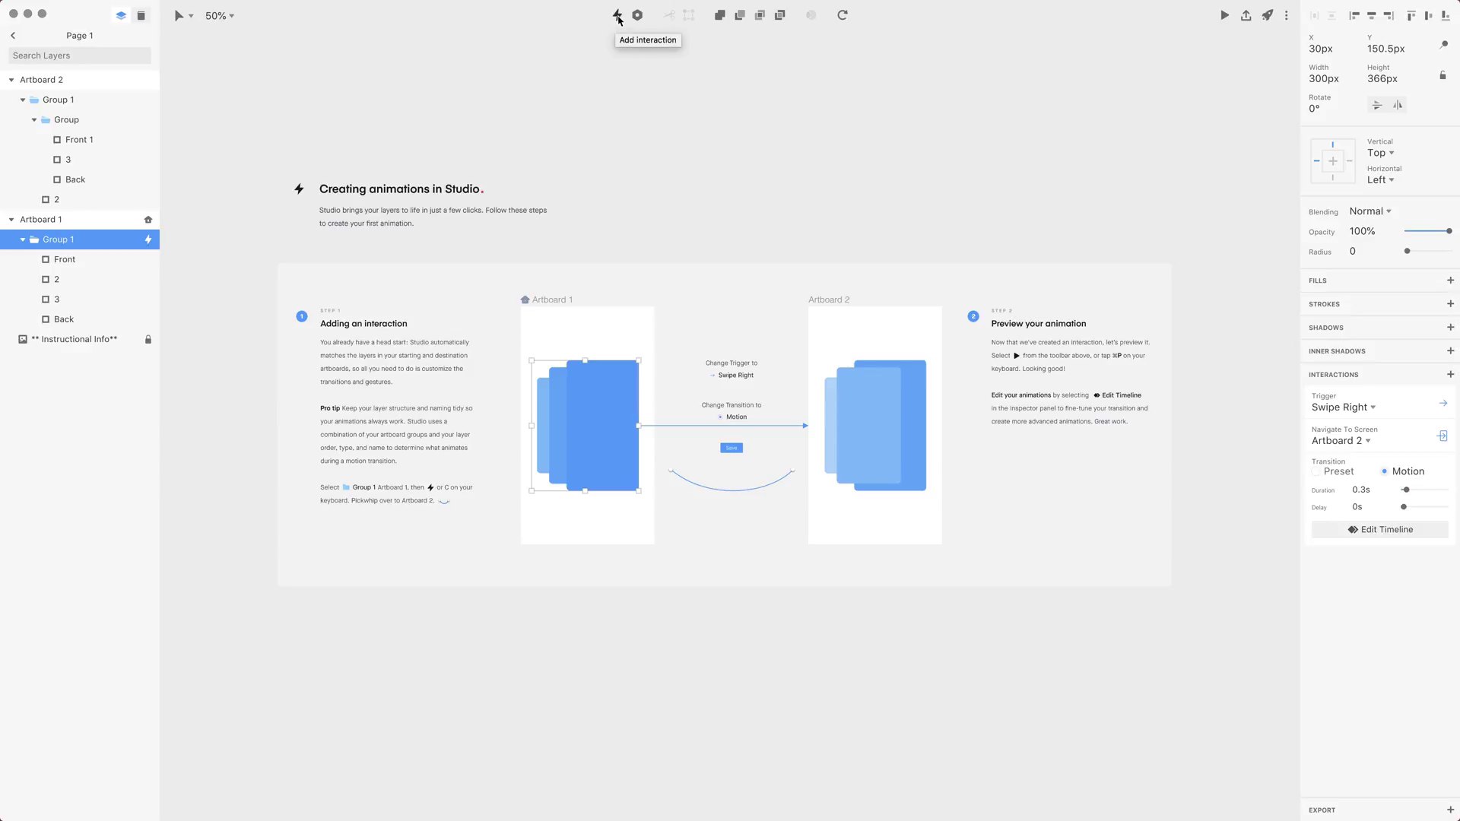
pyautogui.click(79, 261)
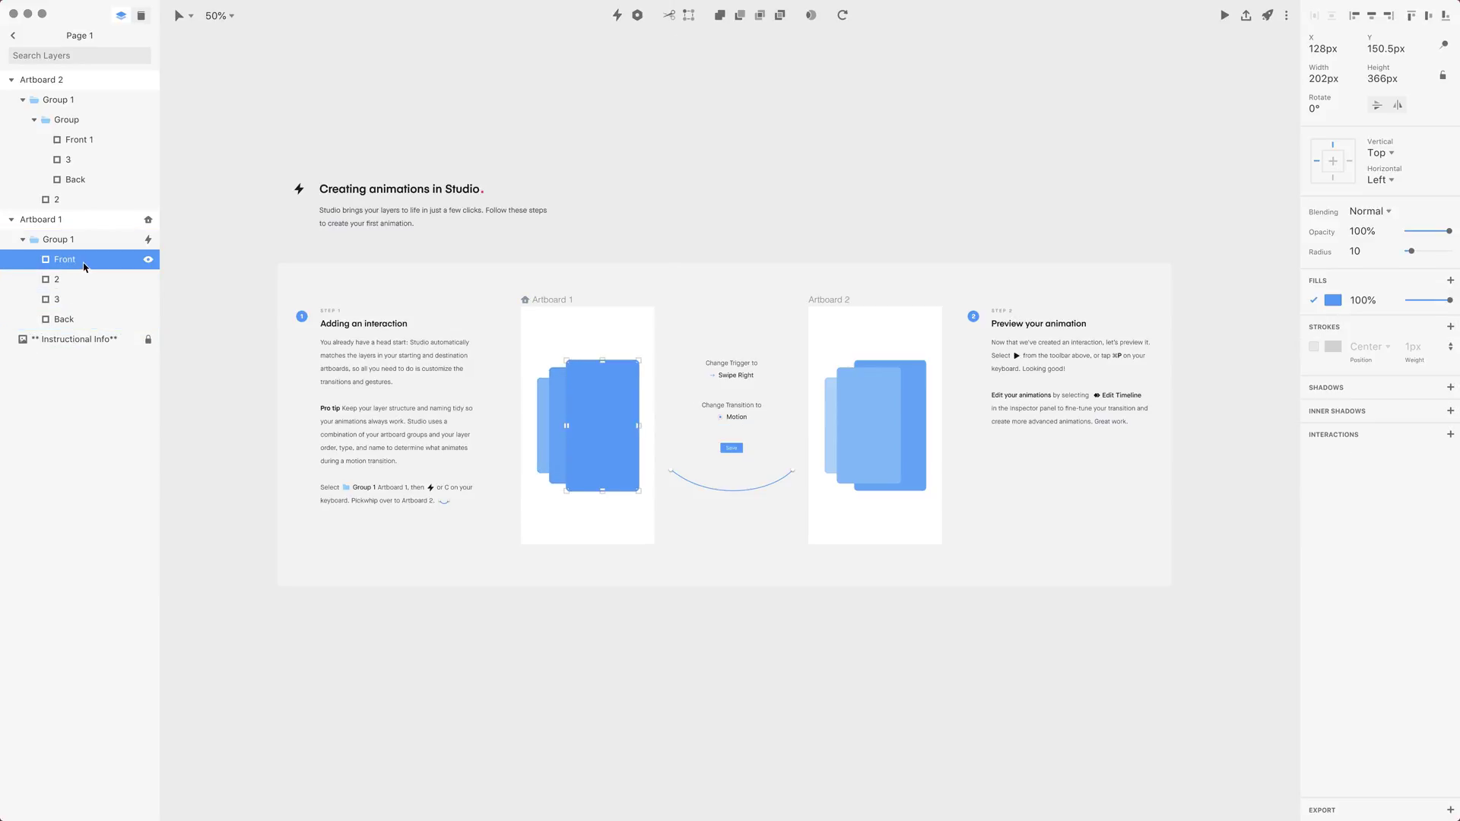
pyautogui.click(640, 16)
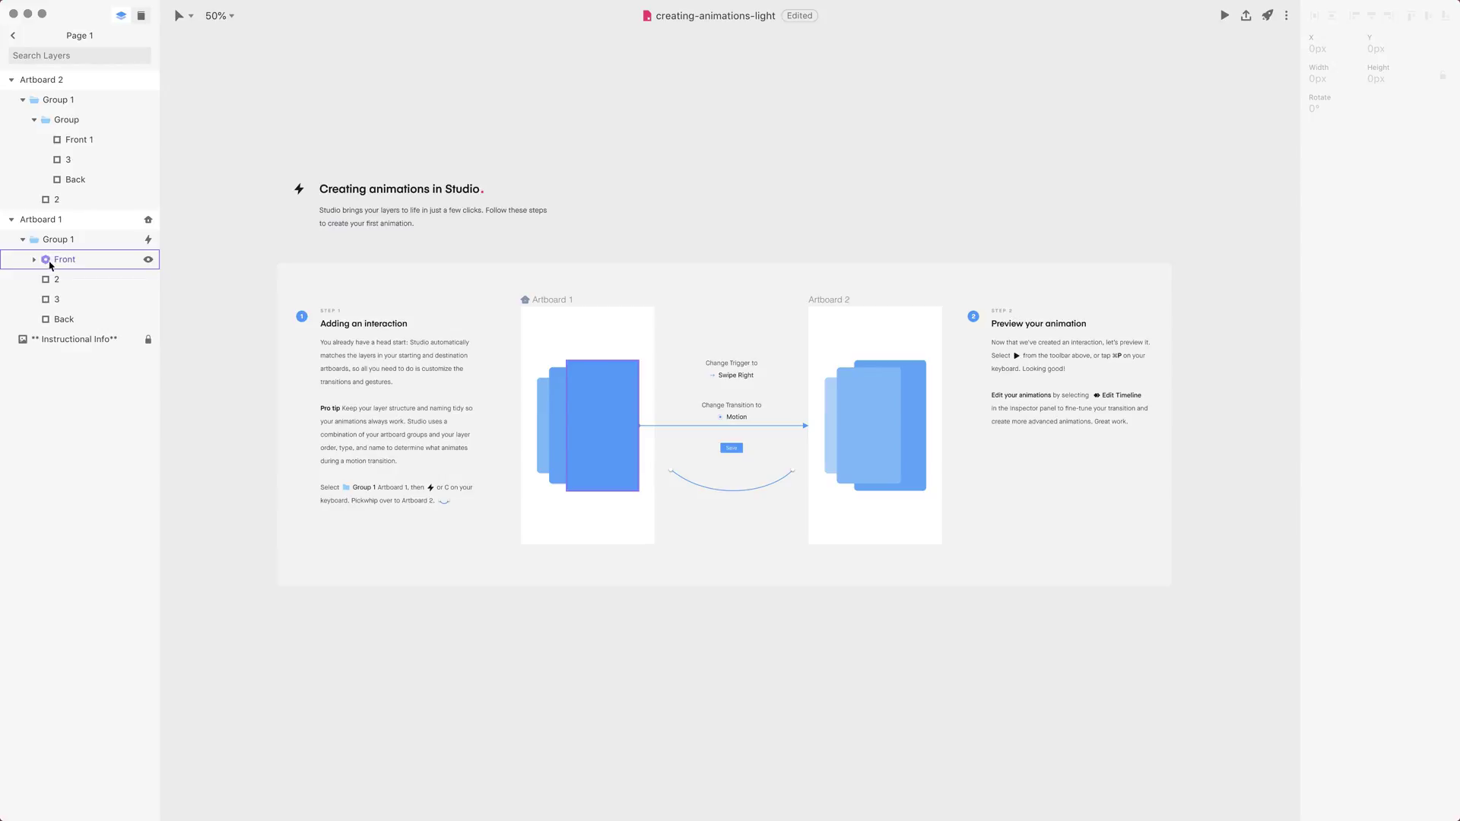
pyautogui.click(207, 94)
pyautogui.hotkey('shift', '`')
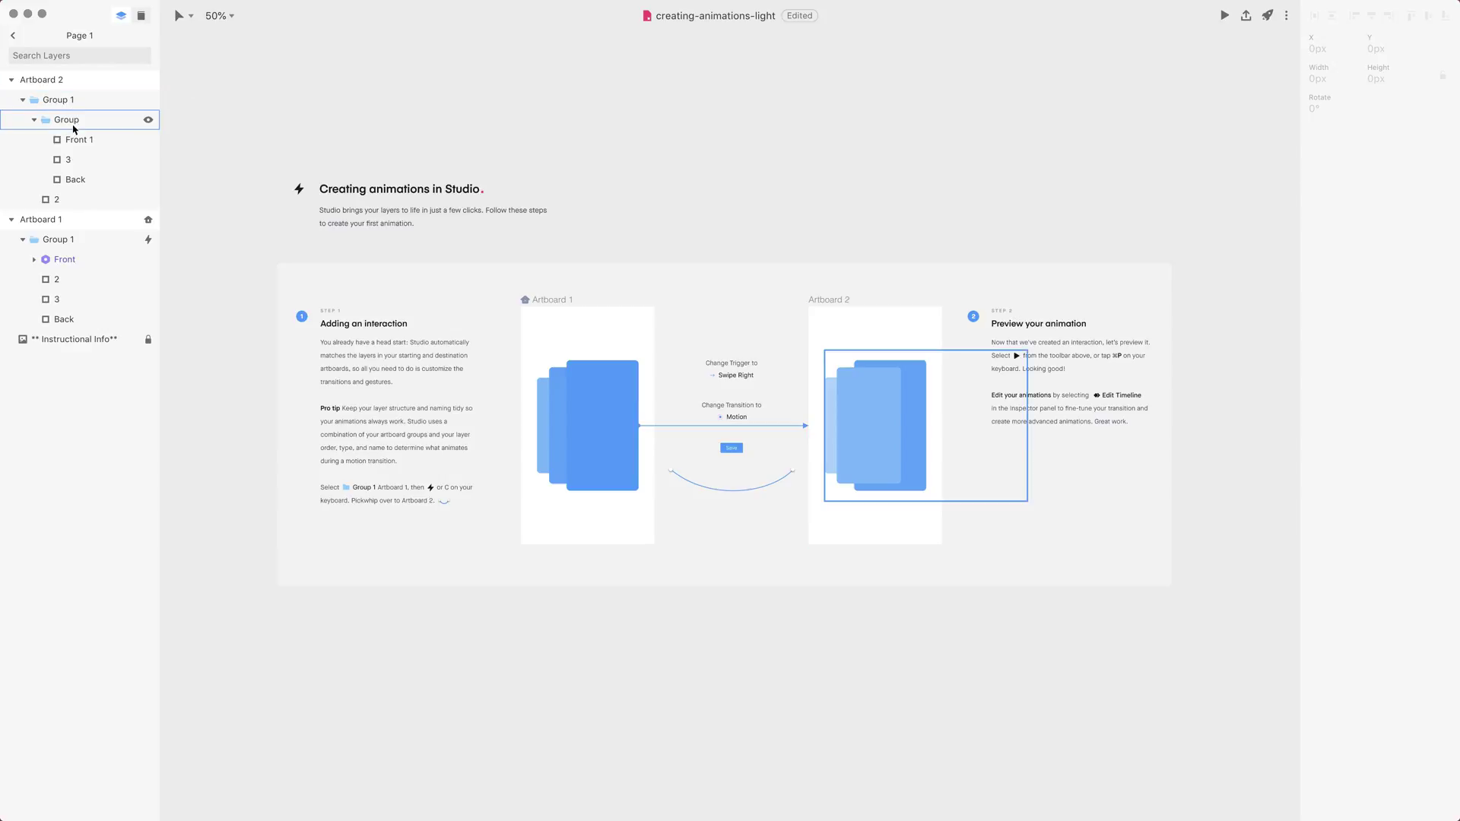
pyautogui.click(53, 57)
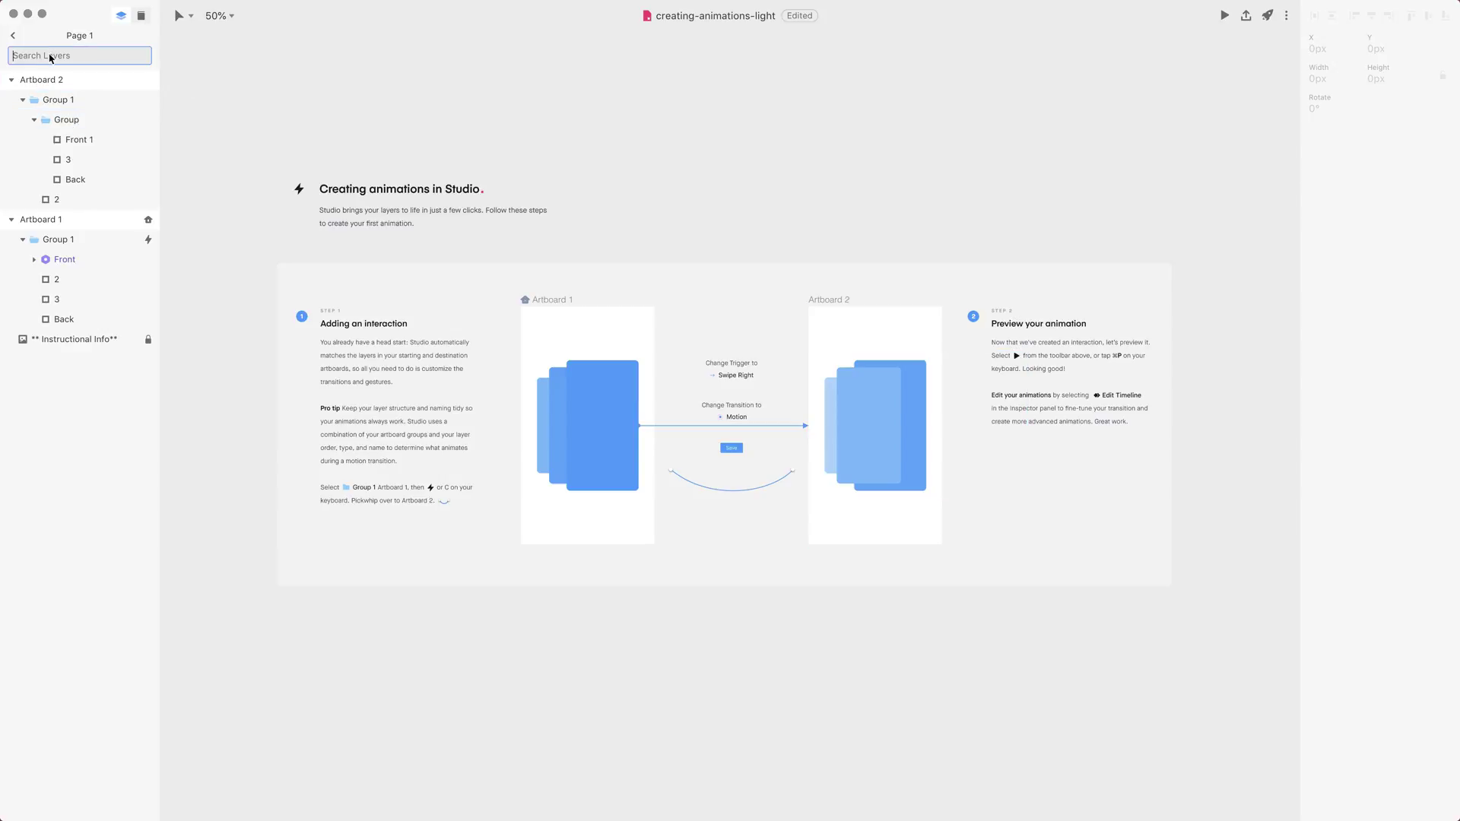
pyautogui.write('info')
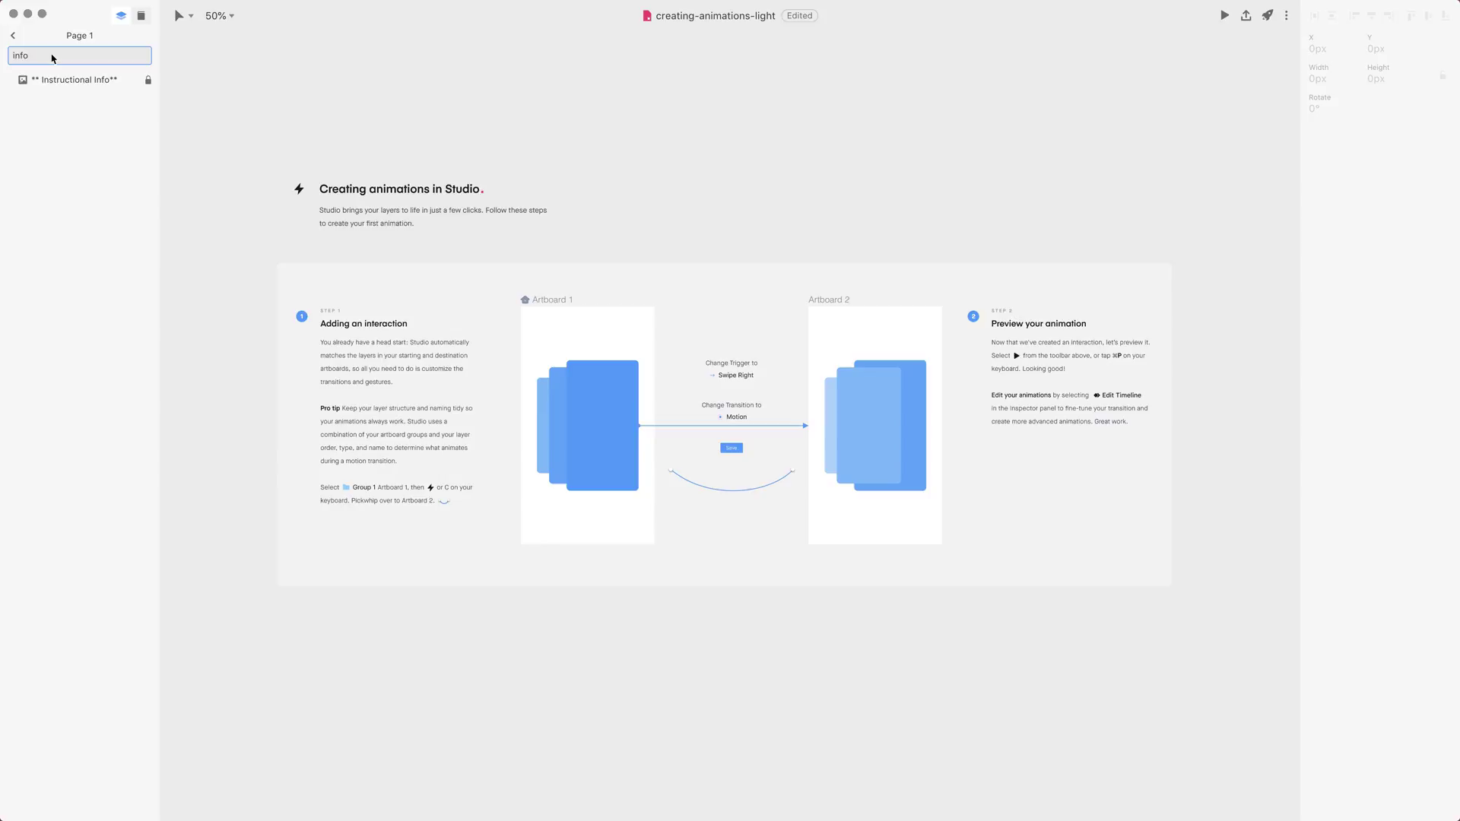
pyautogui.press('BackSpace')
pyautogui.press('BackSpace')
pyautogui.press('BackSpace')
pyautogui.press('BackSpace')
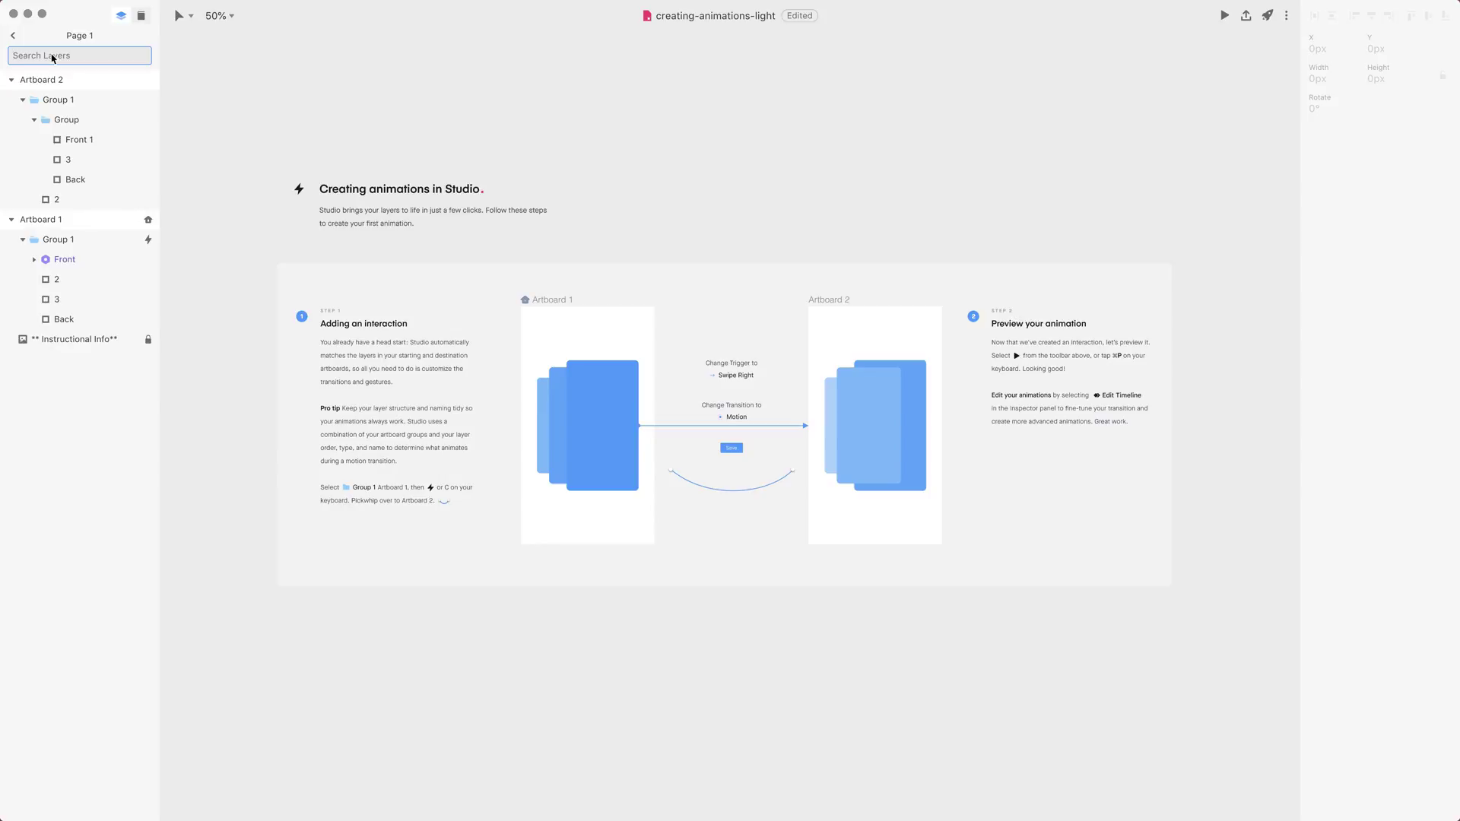
pyautogui.click(58, 103)
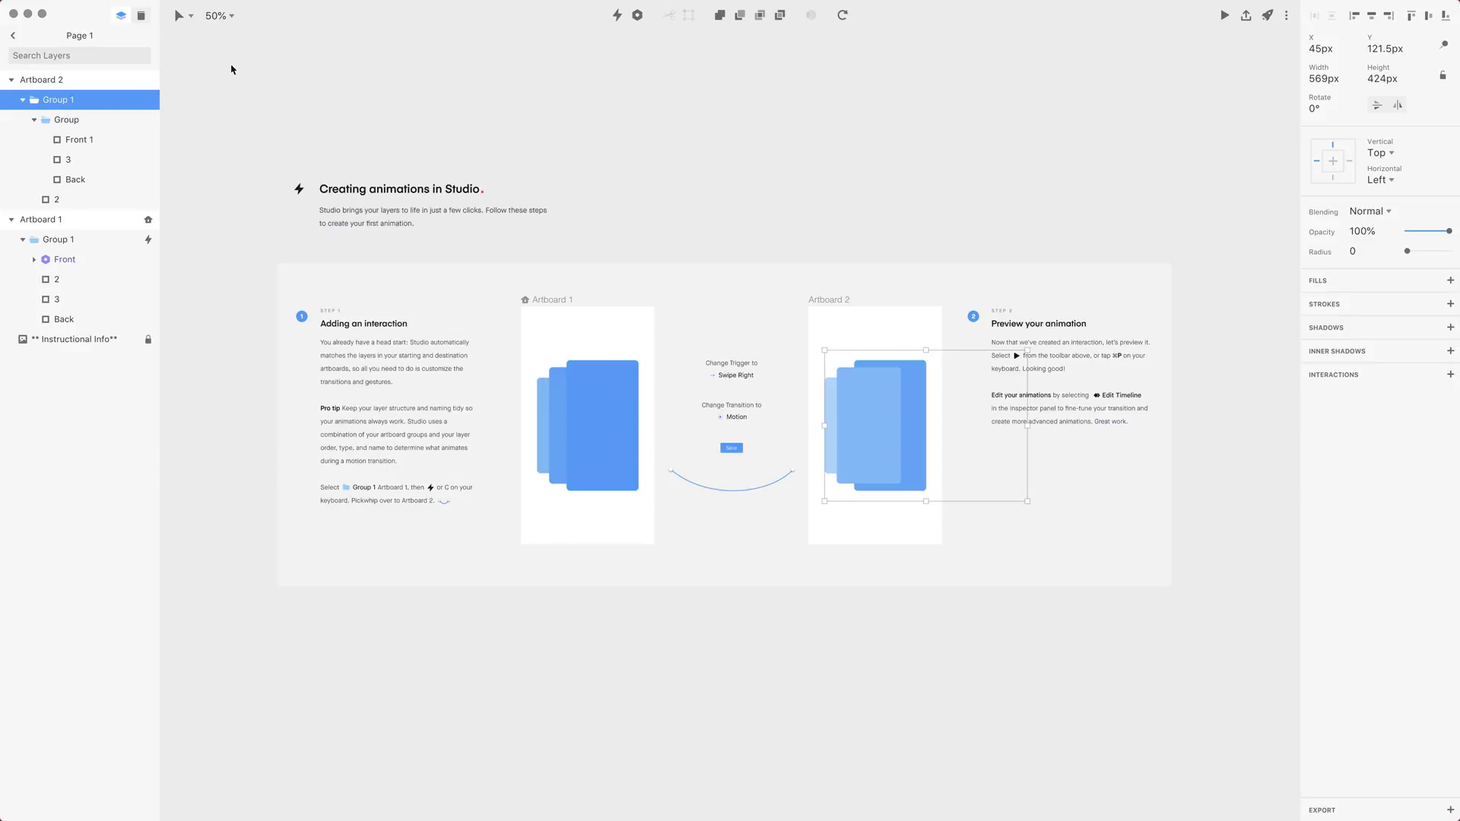
pyautogui.press('super+r')
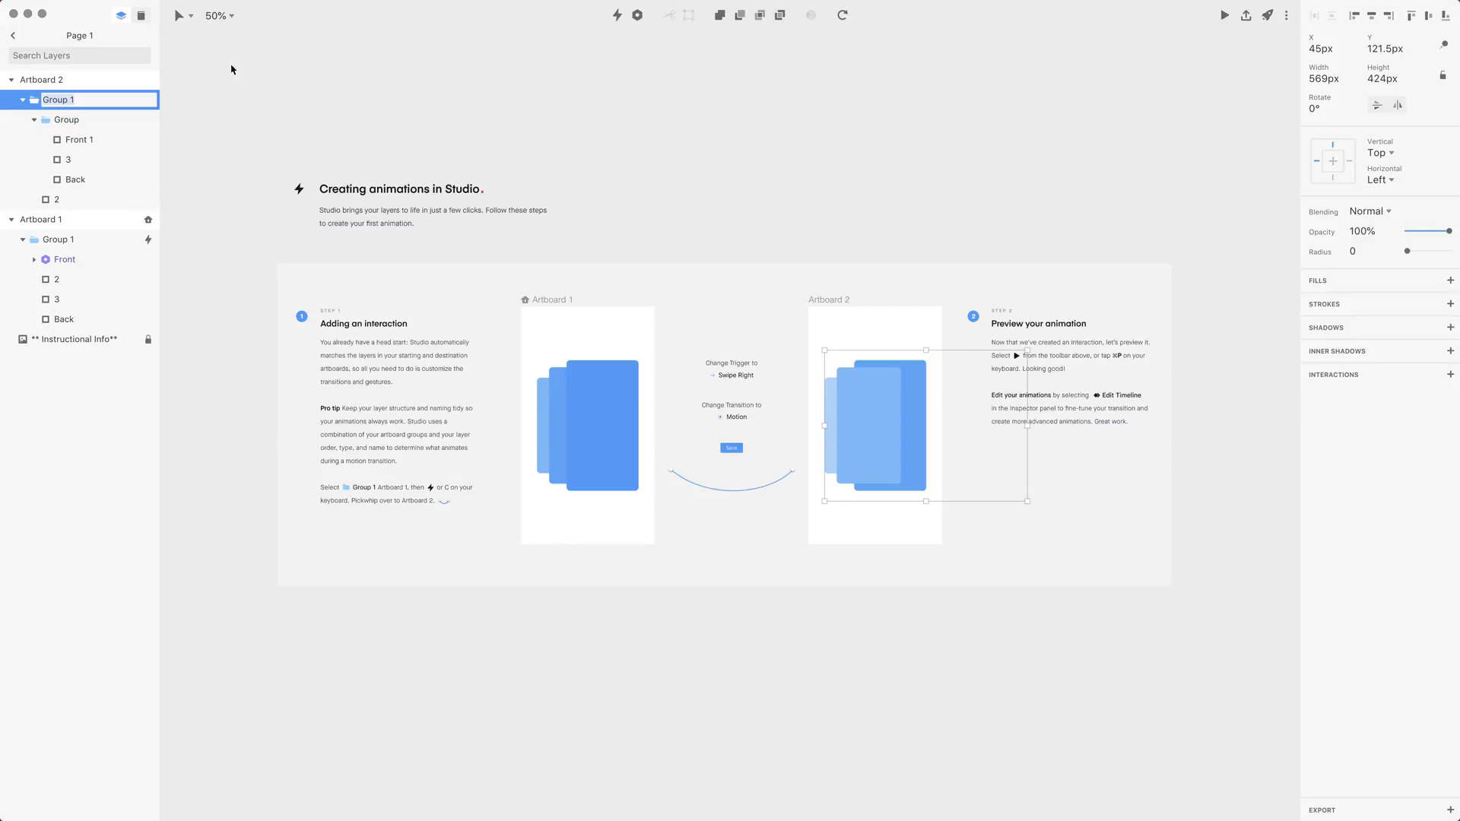
pyautogui.press('Tab')
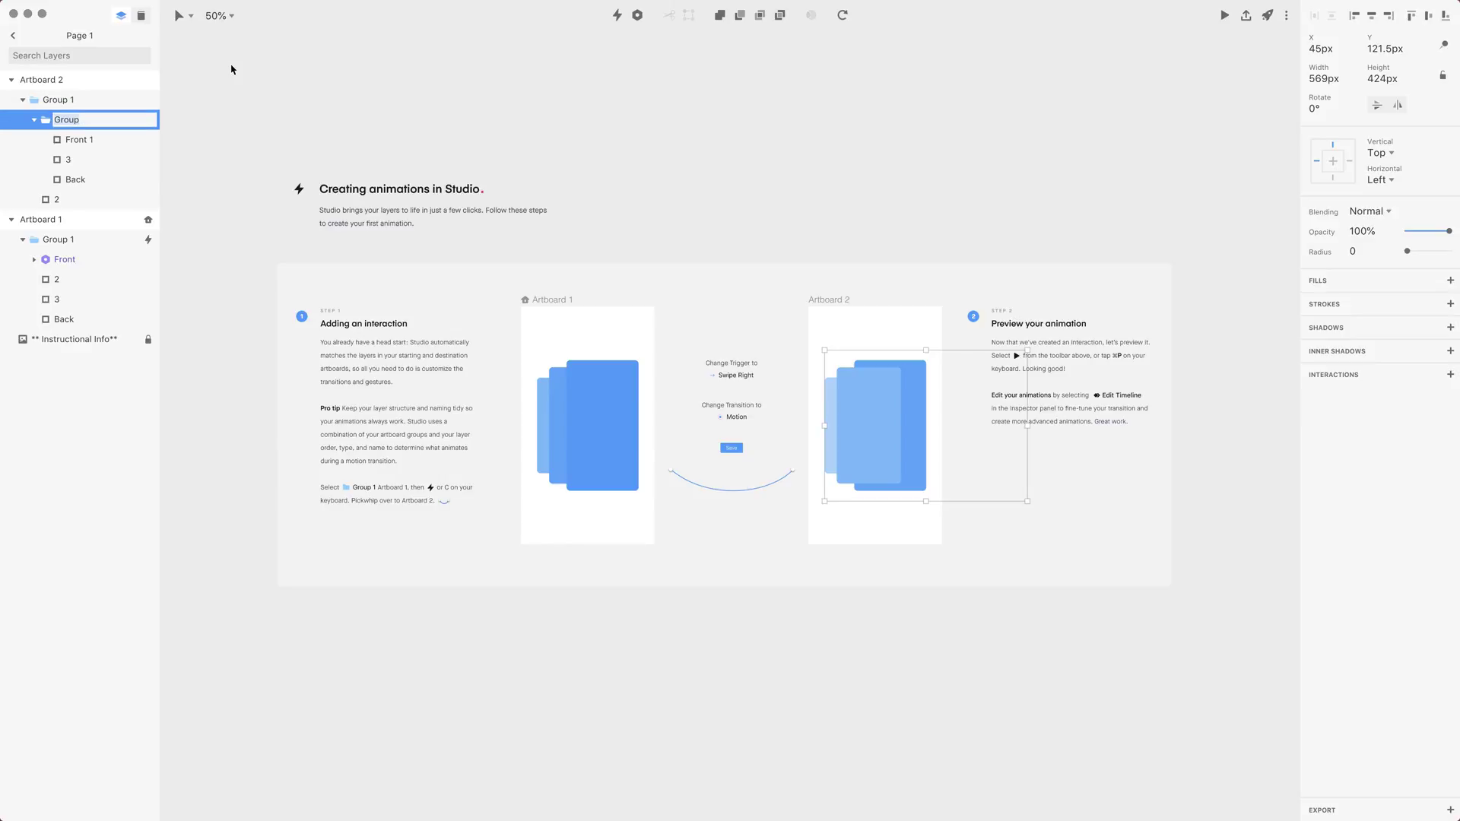
pyautogui.press('Tab')
pyautogui.press('Tab')
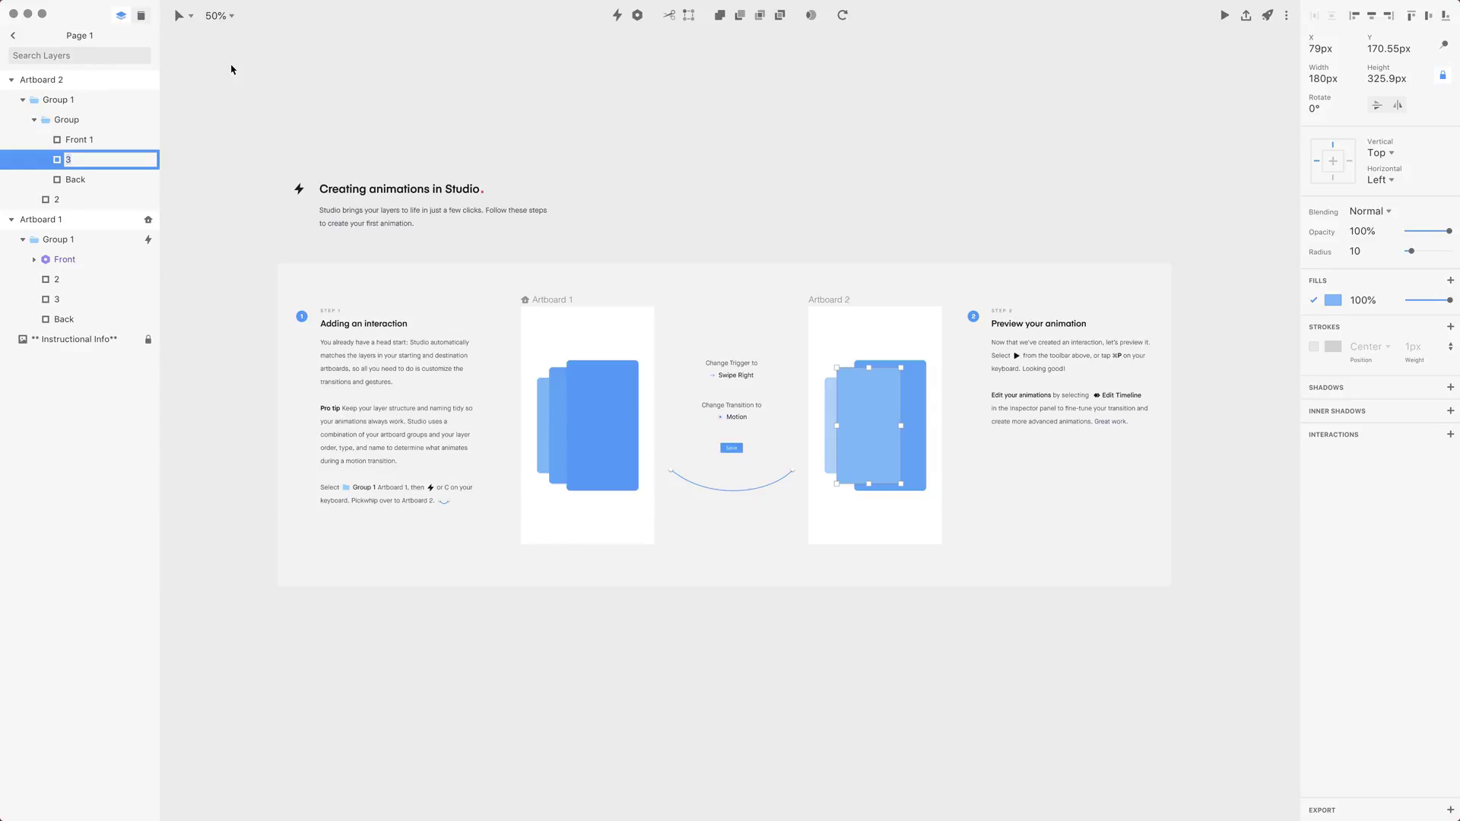
pyautogui.press('shift')
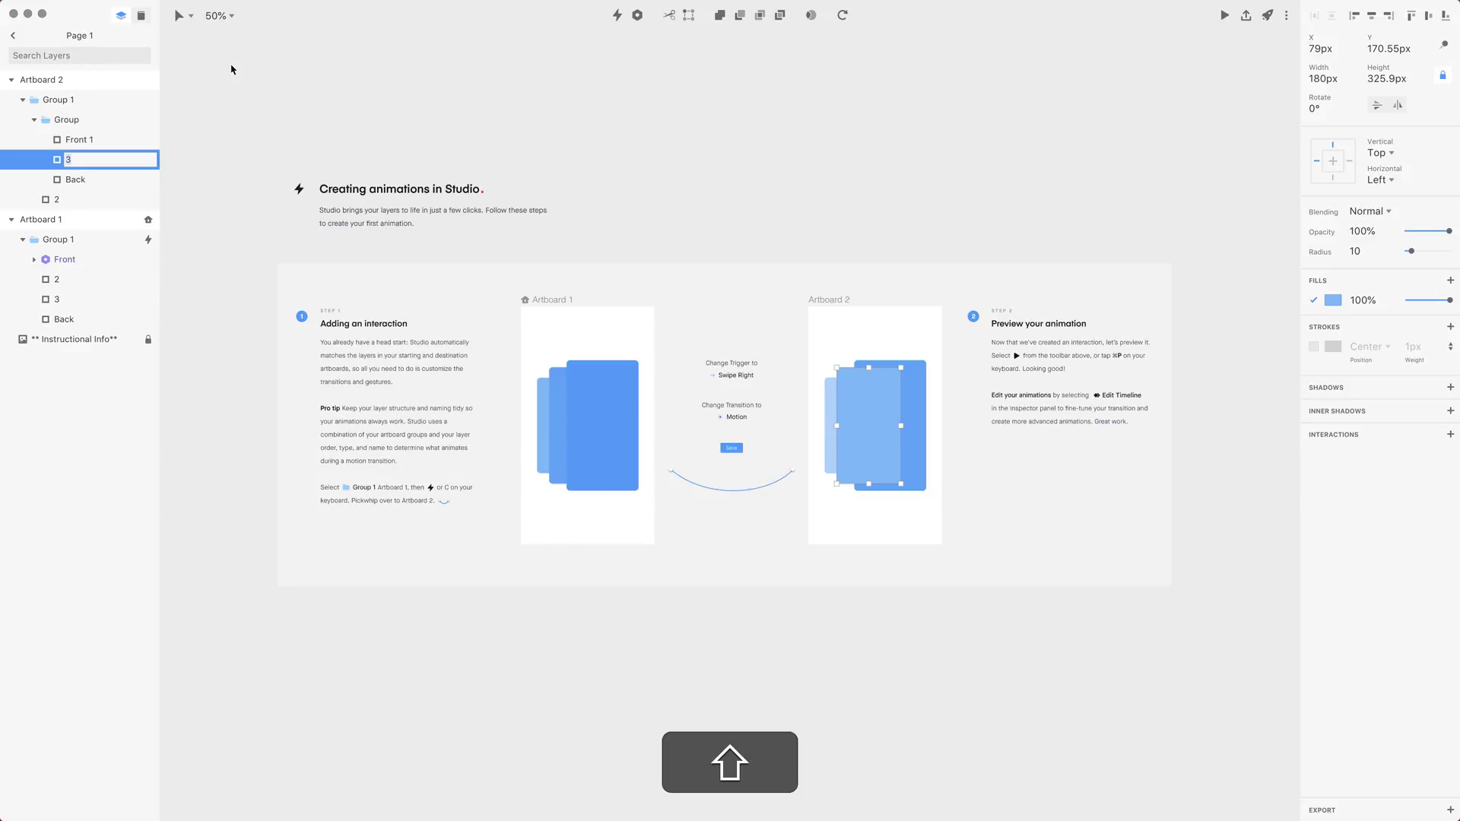
pyautogui.hotkey('shift', 'Tab')
pyautogui.hotkey('shift', 'Tab')
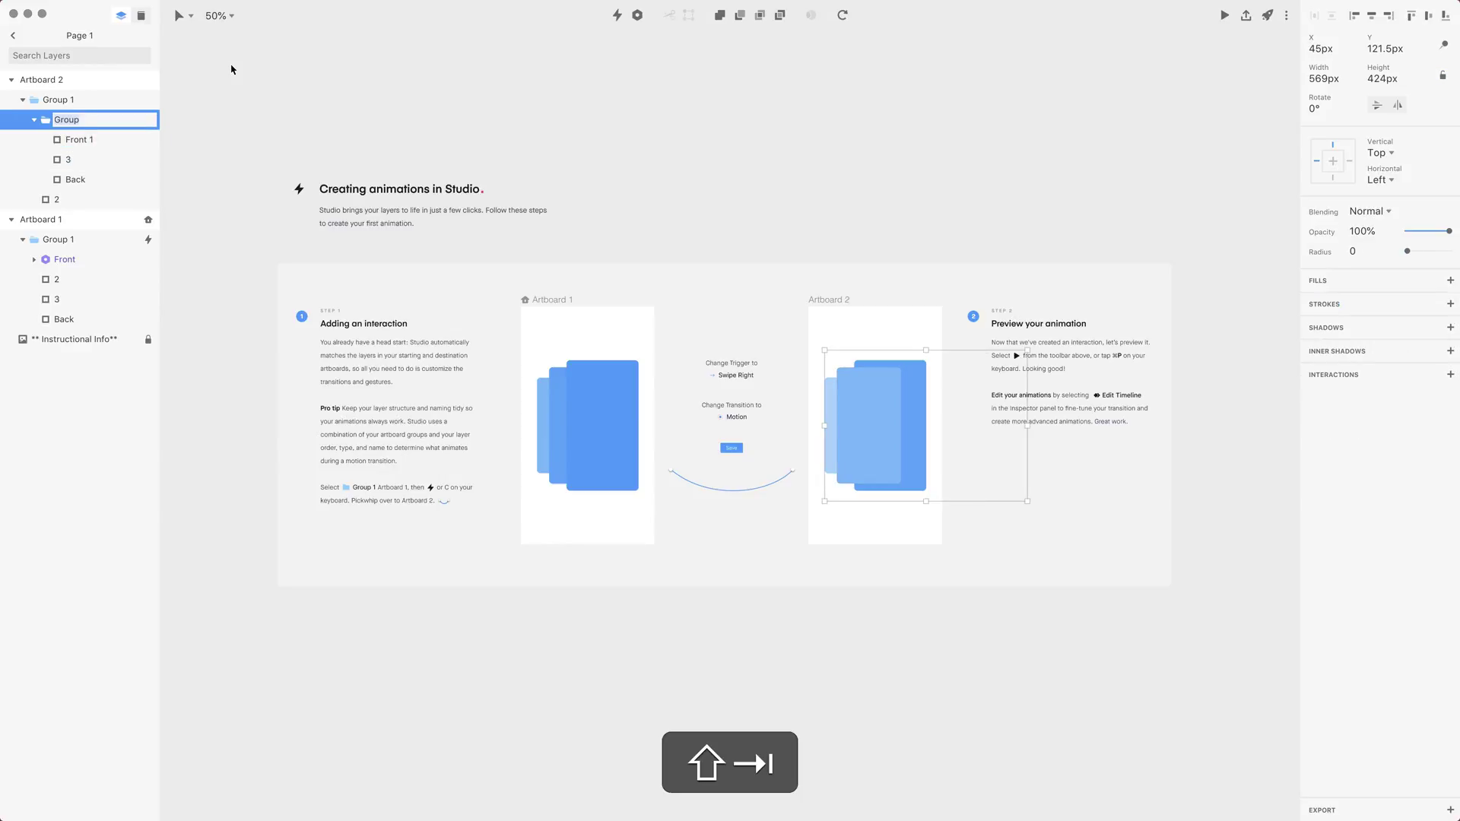
pyautogui.press('Tab')
pyautogui.press('Tab')
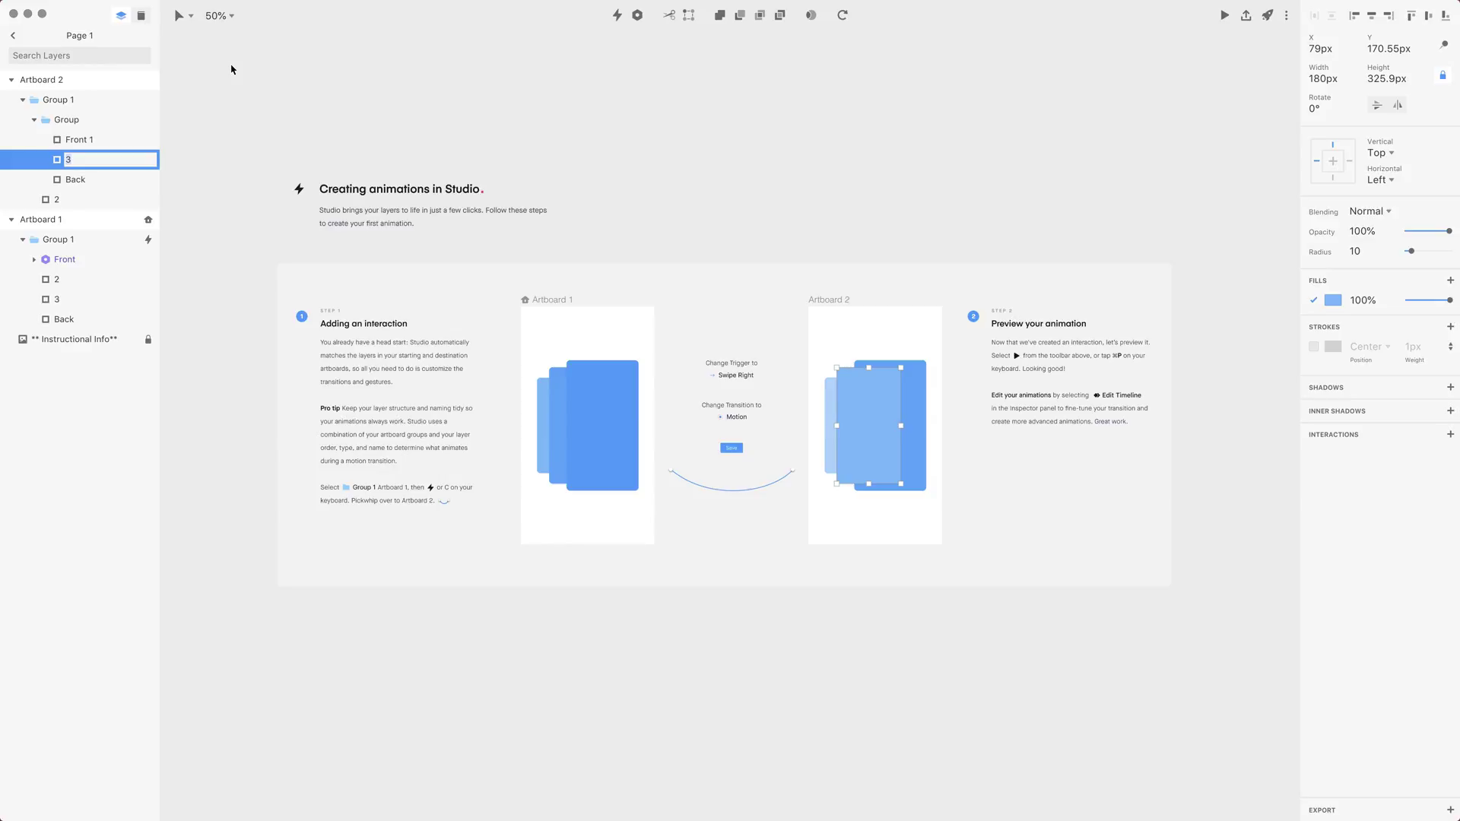
pyautogui.press('Return')
# Step: Zoom into Artboard 1's cards, select Group 1 through its Front layer, and ungroup it with Shift+Cmd+G
pyautogui.click(232, 69)
pyautogui.scroll(5, 667, 130)
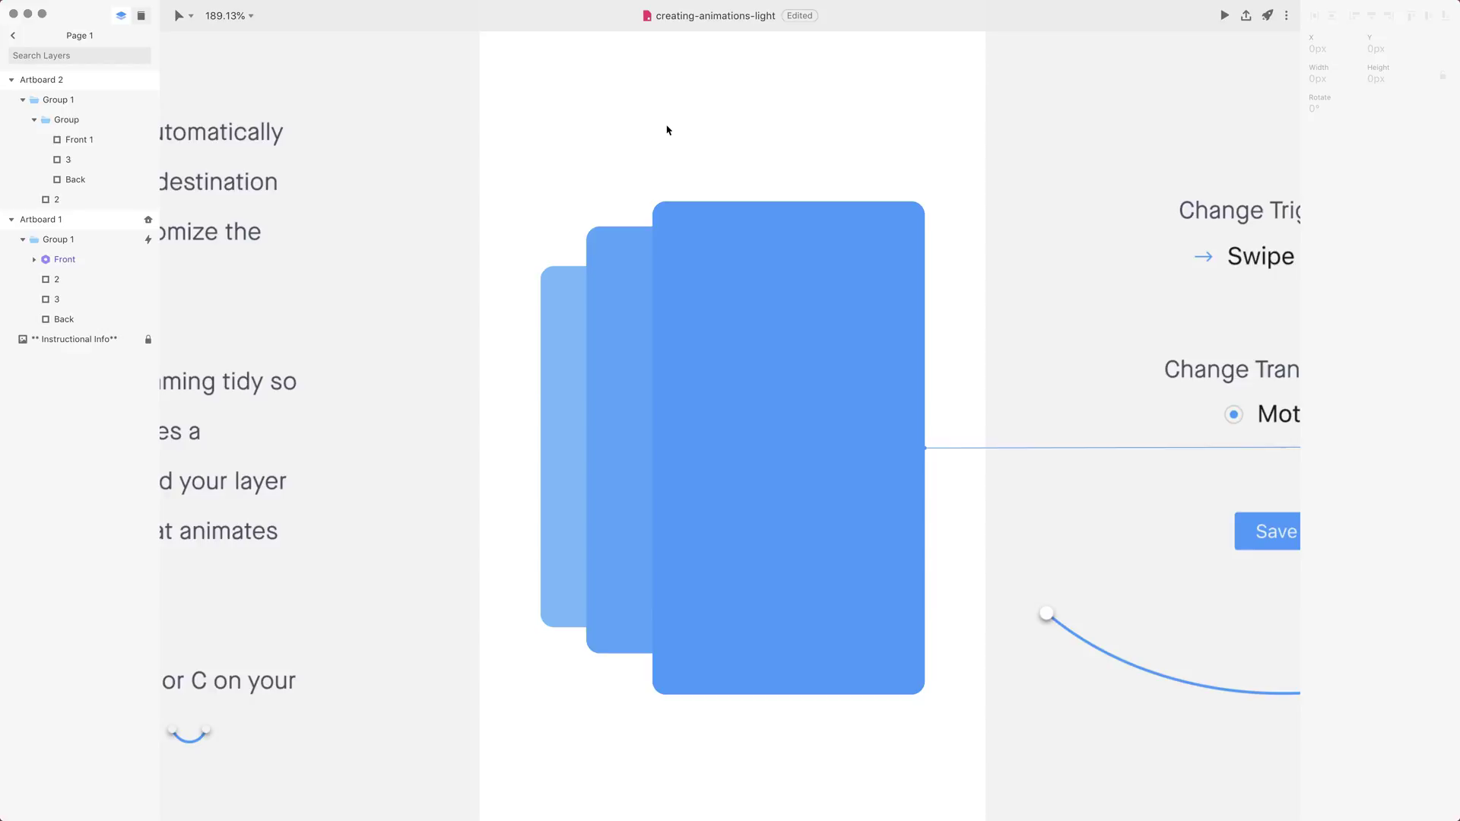
pyautogui.keyDown('super'); pyautogui.click(723, 268); pyautogui.keyUp('super')
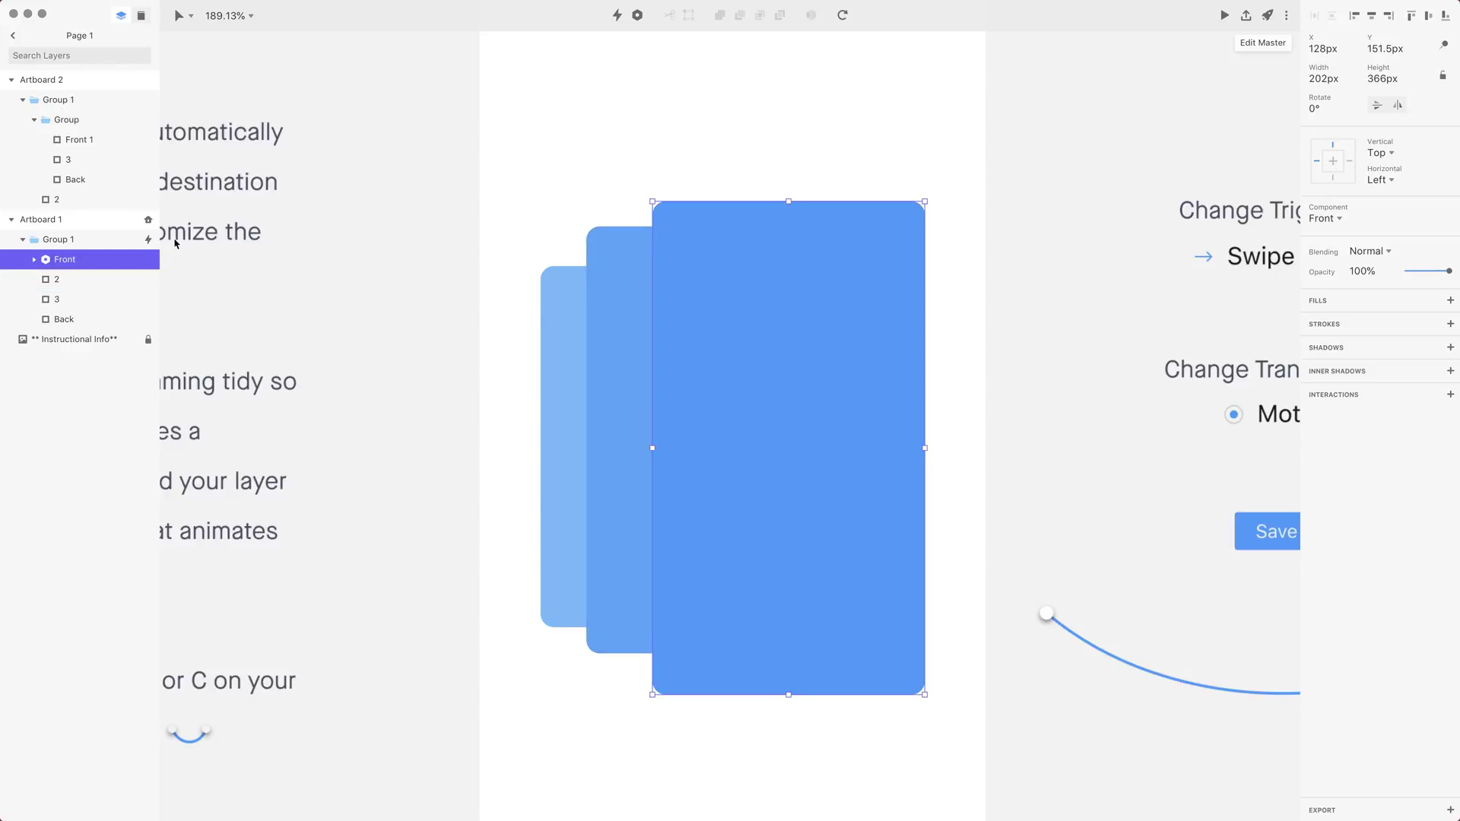
pyautogui.hotkey('shift', 'Tab')
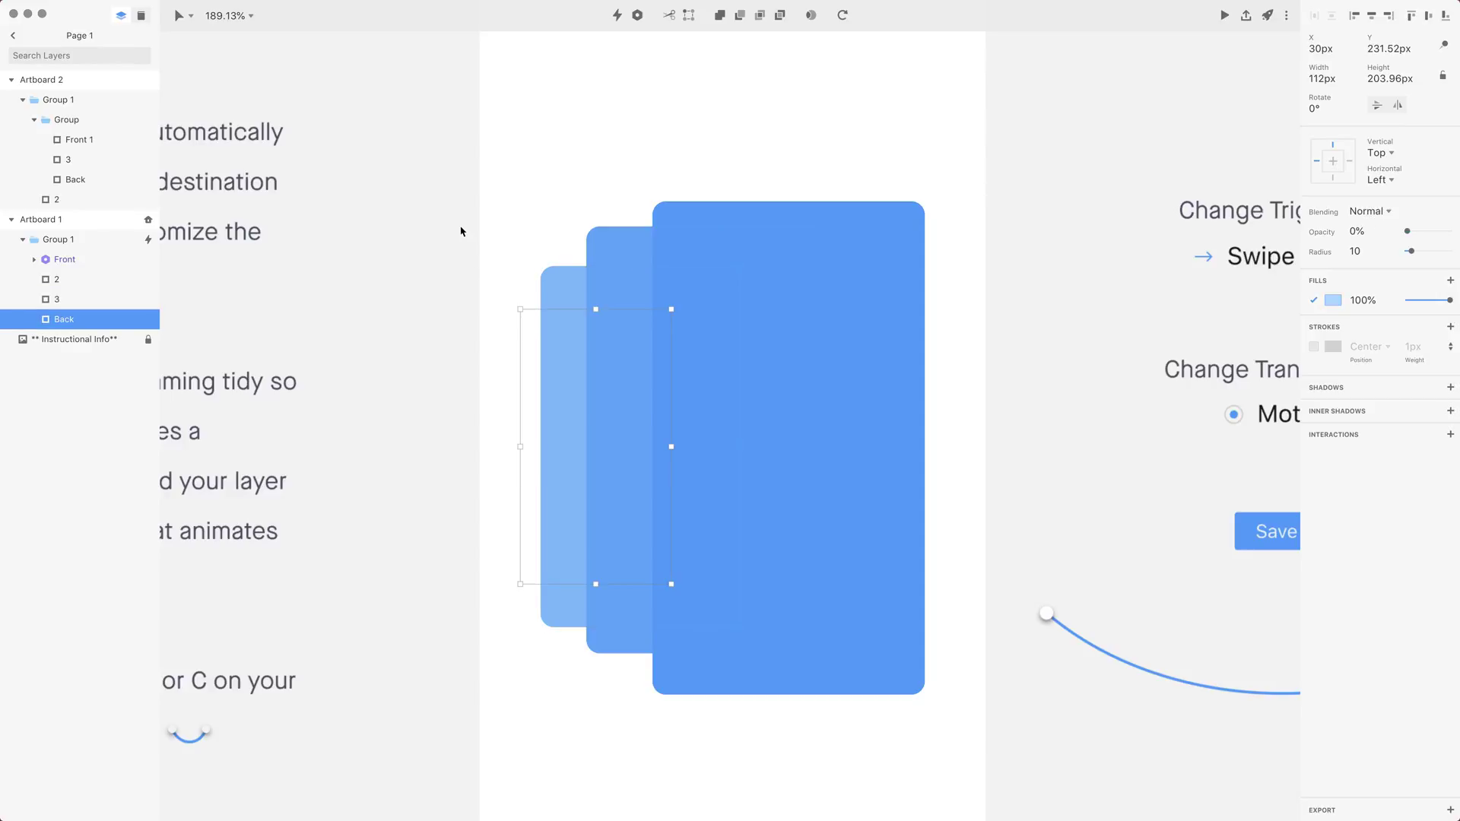
pyautogui.hotkey('shift', 'Tab')
pyautogui.hotkey('shift', 'Tab')
pyautogui.hotkey('shift', 'Tab')
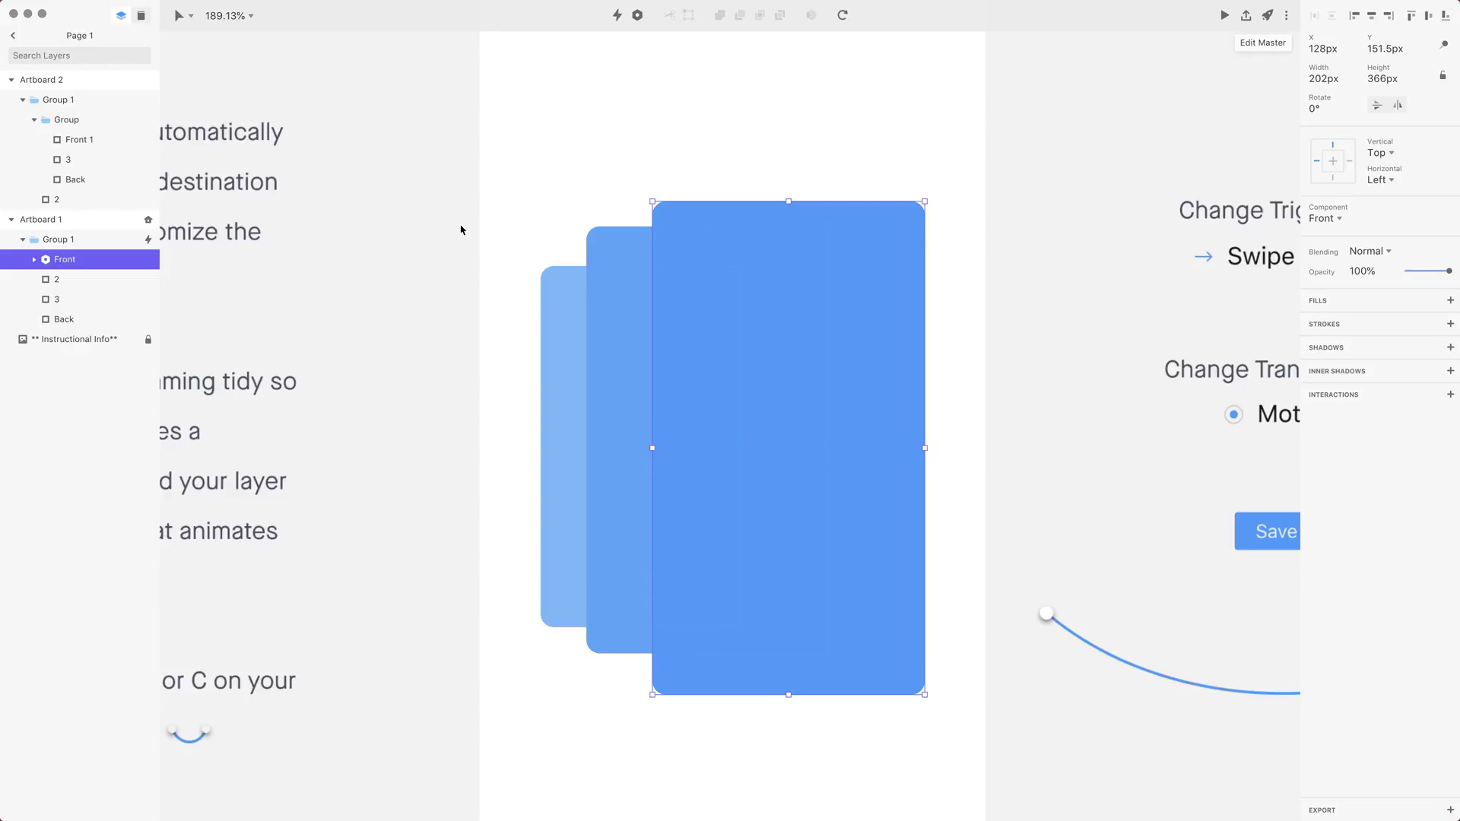
pyautogui.press('Escape')
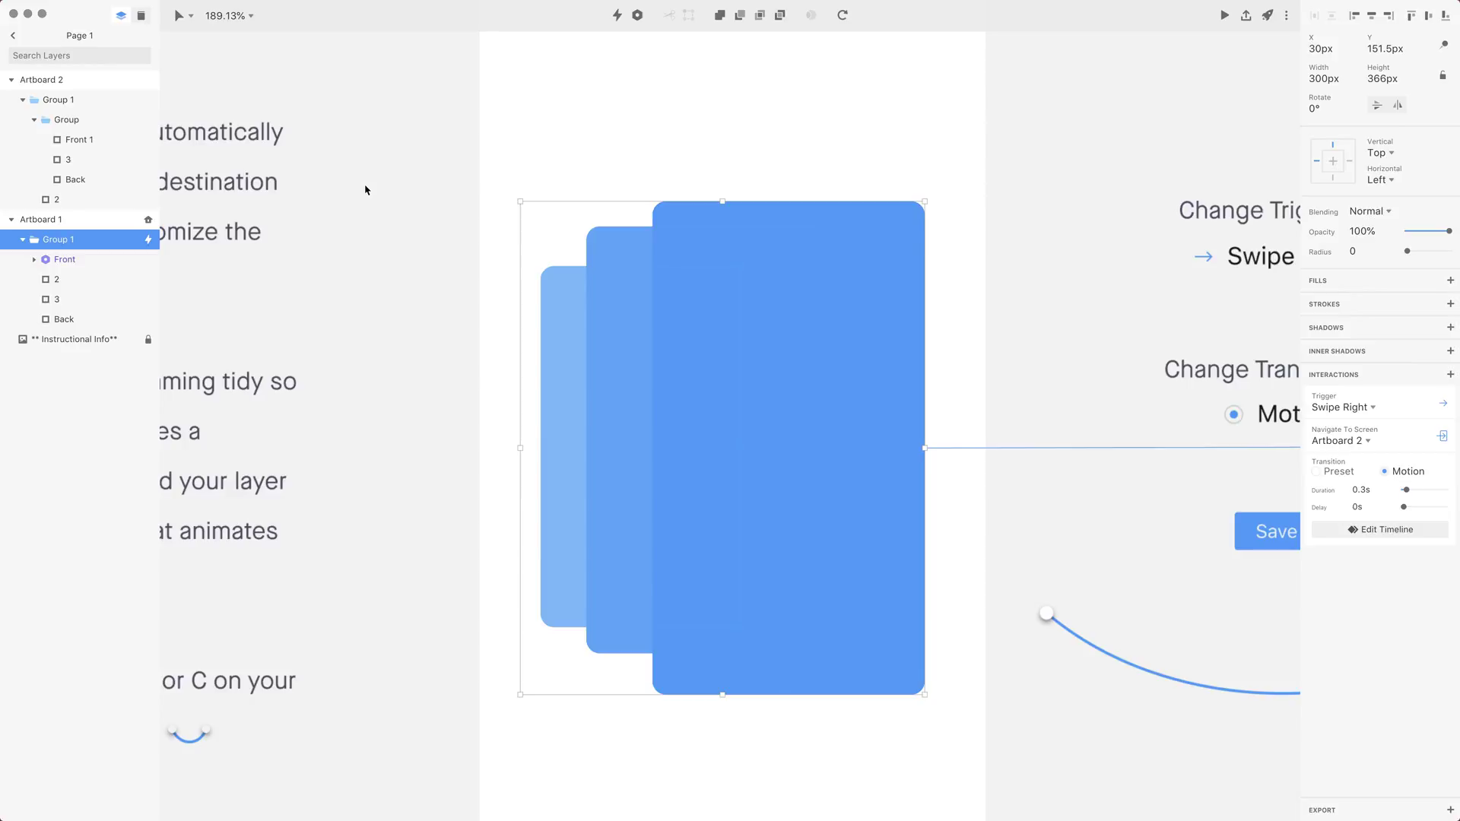
pyautogui.press('super+shift+g')
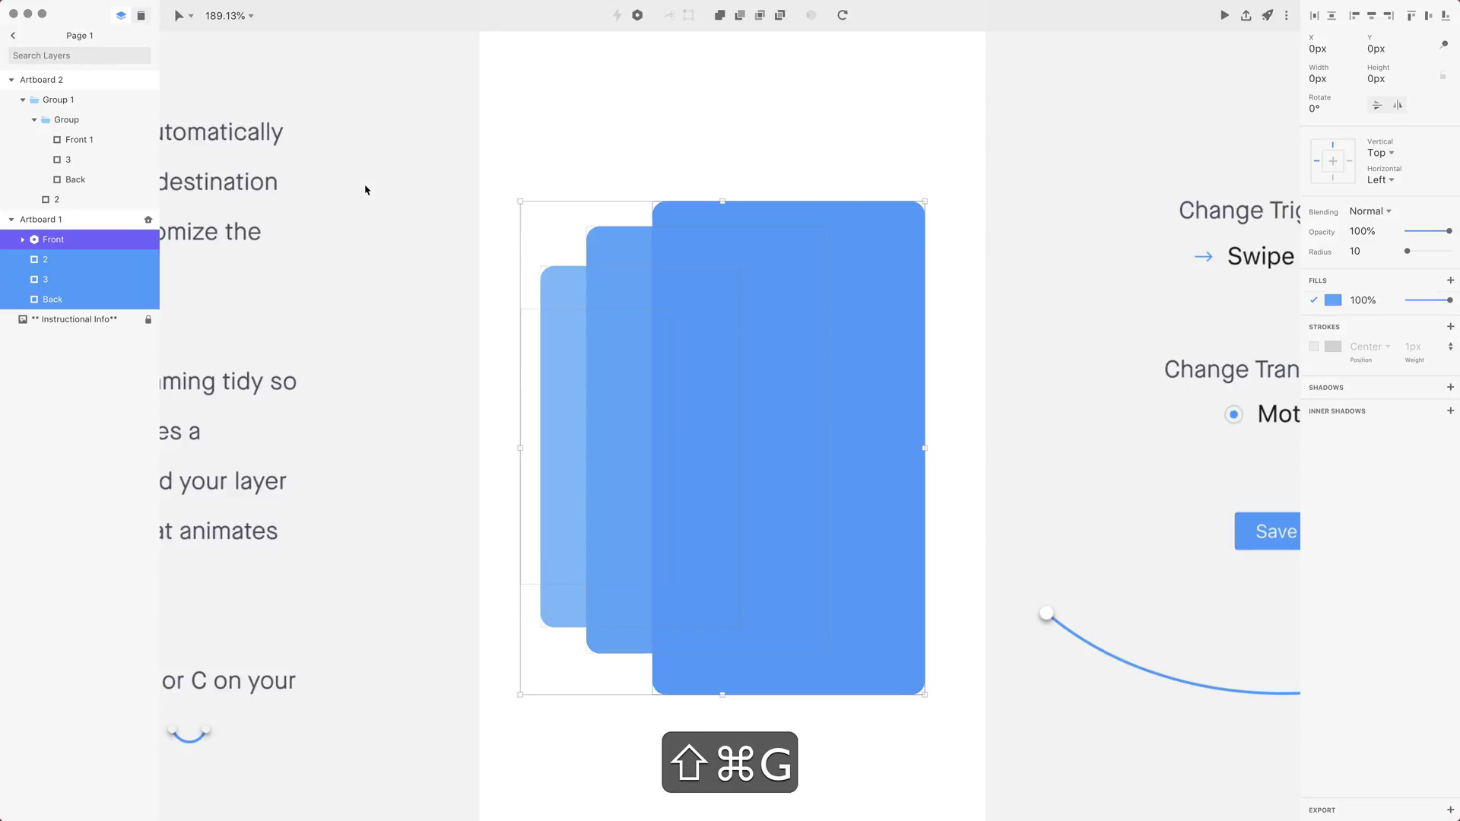